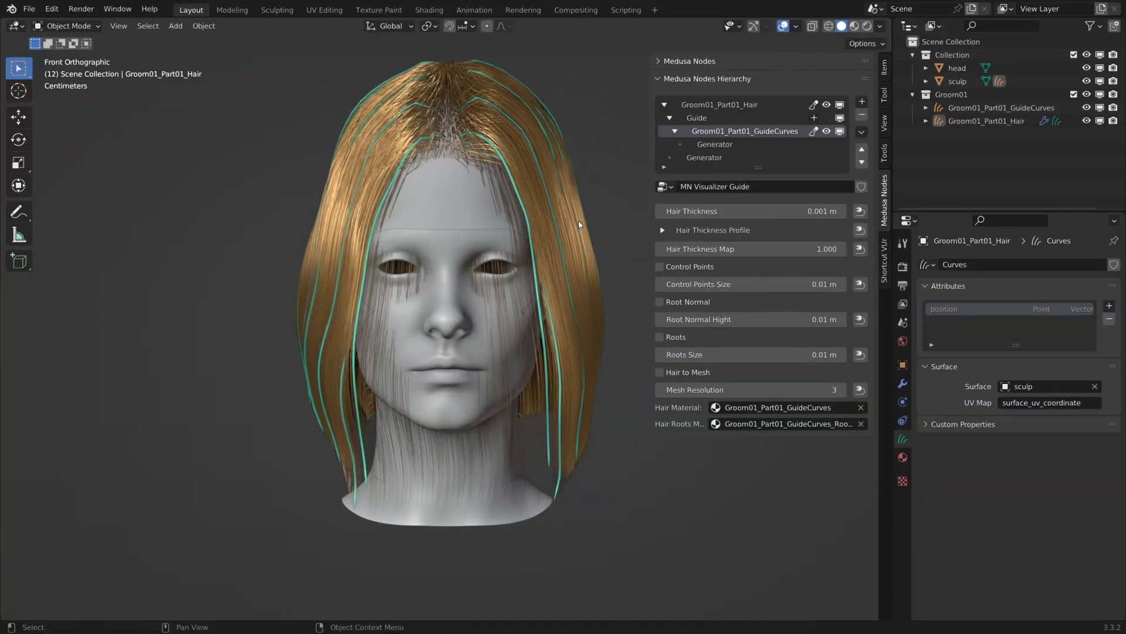
# - Hide the head mesh so the scalp mesh and hair remain in view
pyautogui.moveTo(589, 217); pyautogui.dragTo(481, 276, button='middle')
pyautogui.click(398, 301)
pyautogui.press('h')
pyautogui.scroll(3, 574, 264)
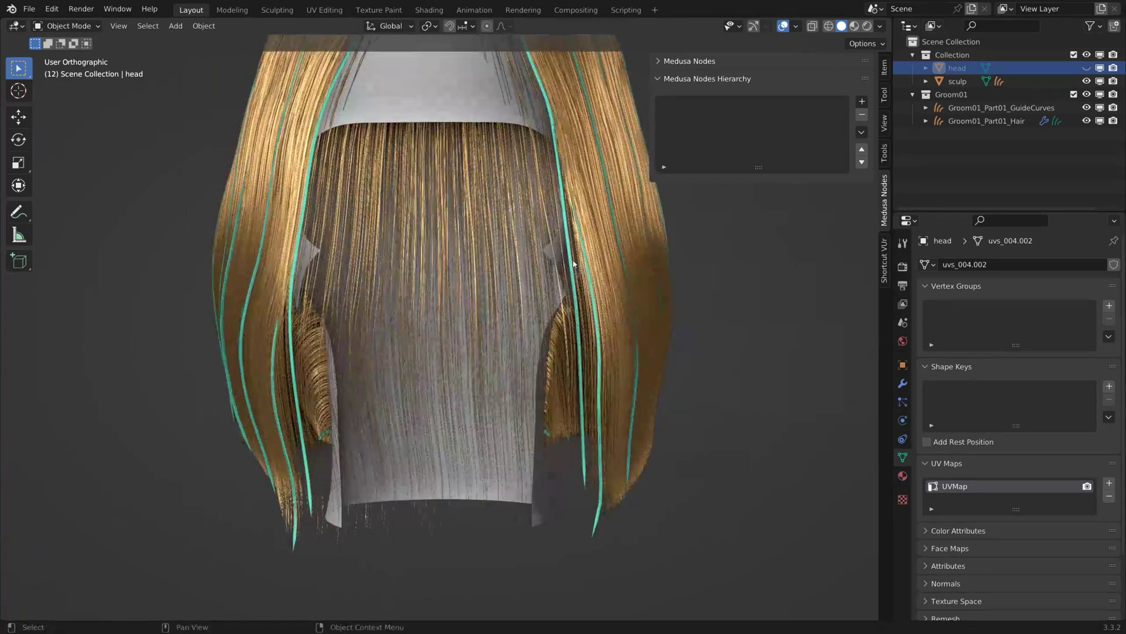
pyautogui.moveTo(353, 340); pyautogui.dragTo(513, 220, button='middle')
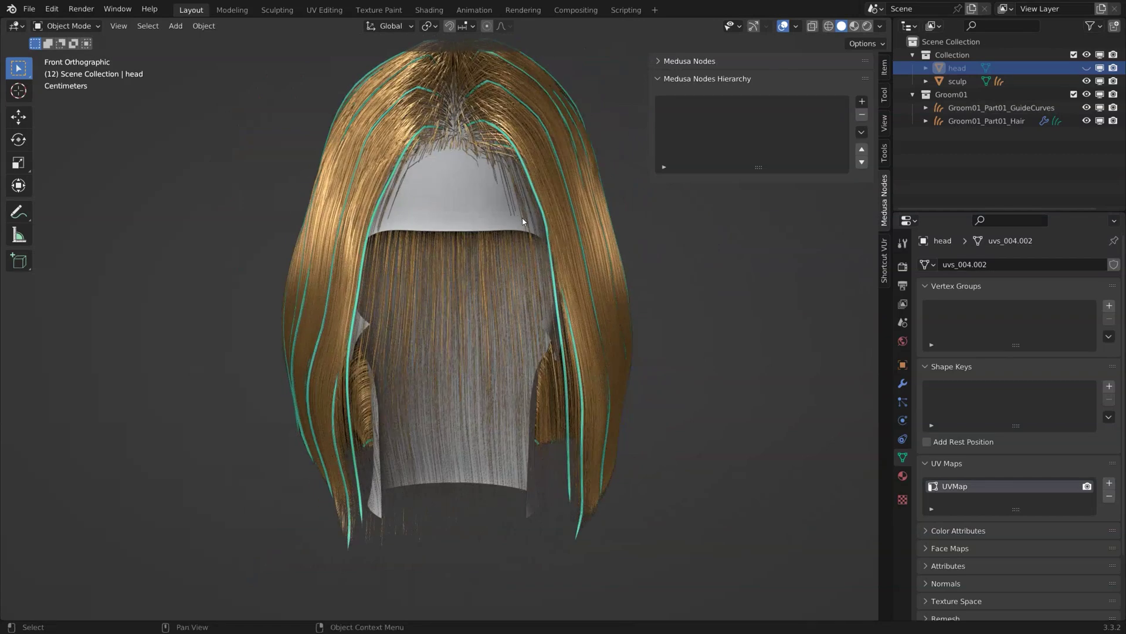
# - Add a Texture Mask Group to the Region Map of the Groom01_Part01_Hair Guide node and expand its settings
pyautogui.click(540, 150)
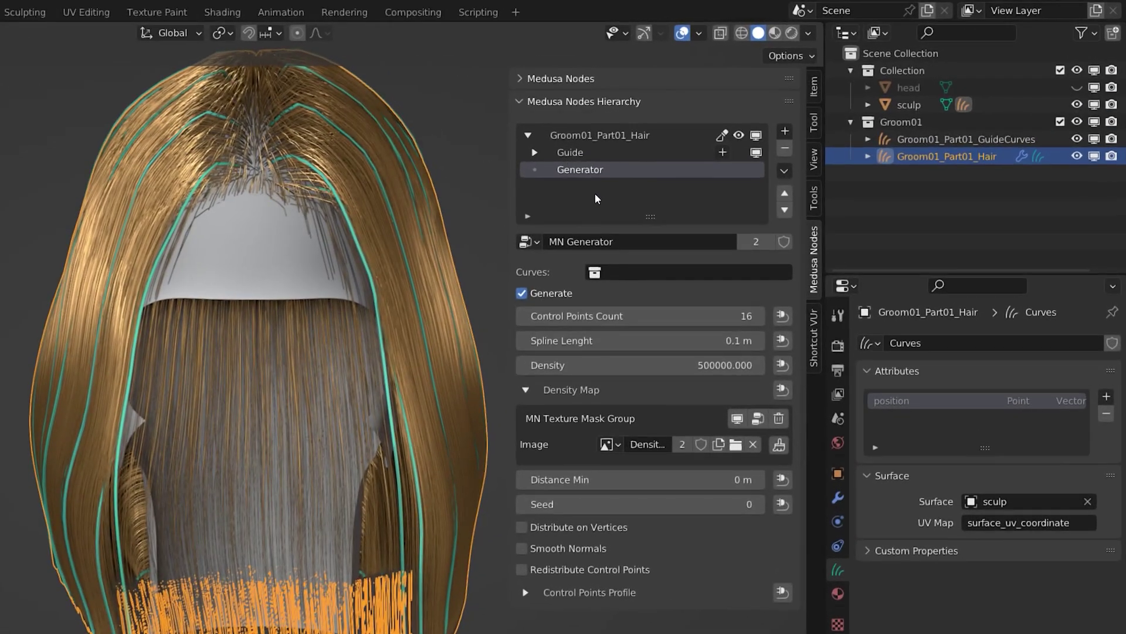
pyautogui.click(698, 123)
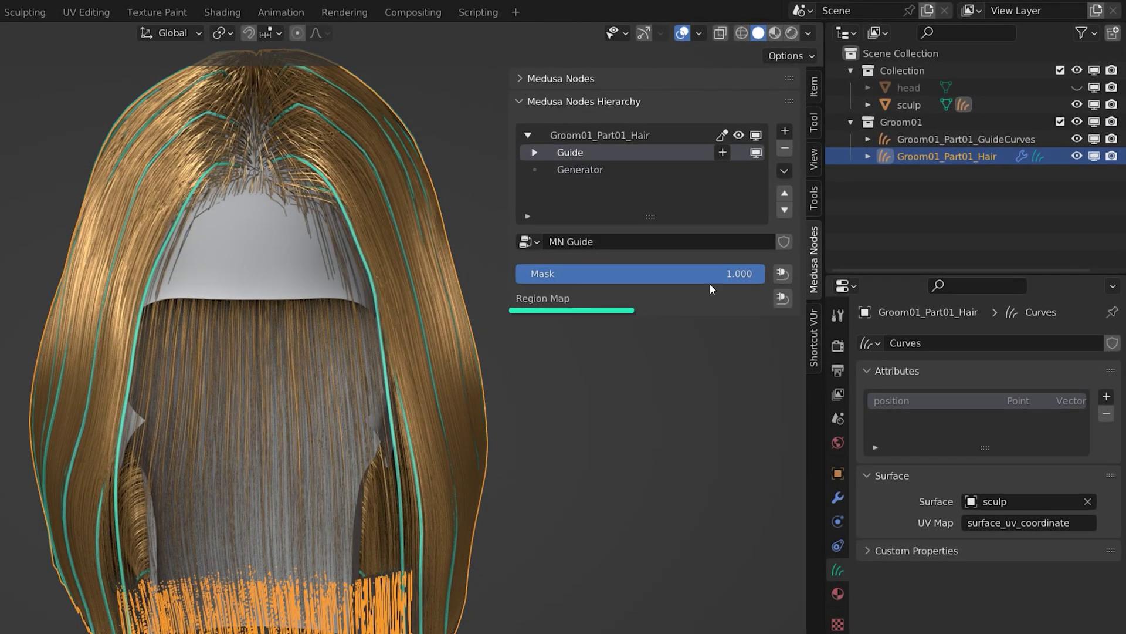
pyautogui.click(781, 299)
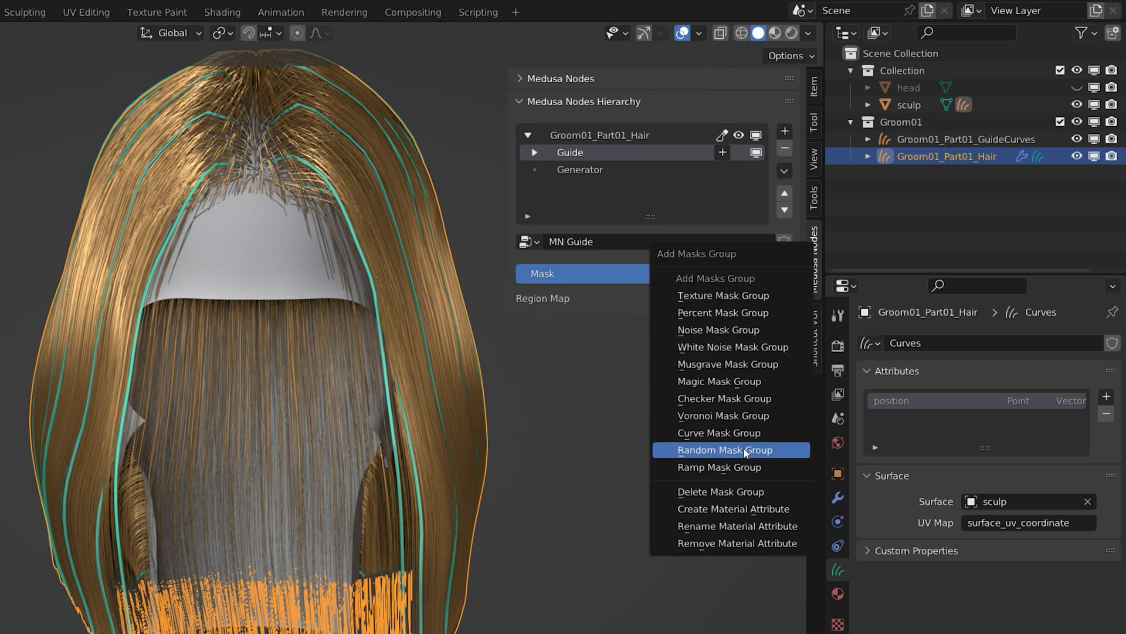
pyautogui.click(731, 296)
pyautogui.click(526, 298)
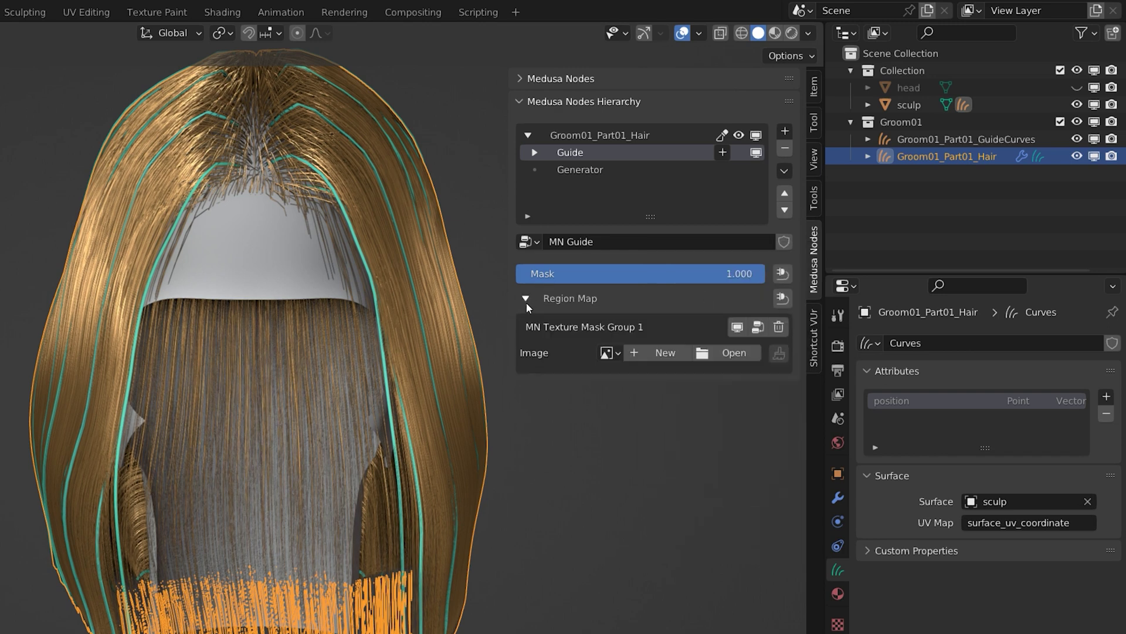
# - Create a new 1024 x 1024 px image named RegionMap with a solid red fill for the texture mask
pyautogui.click(617, 354)
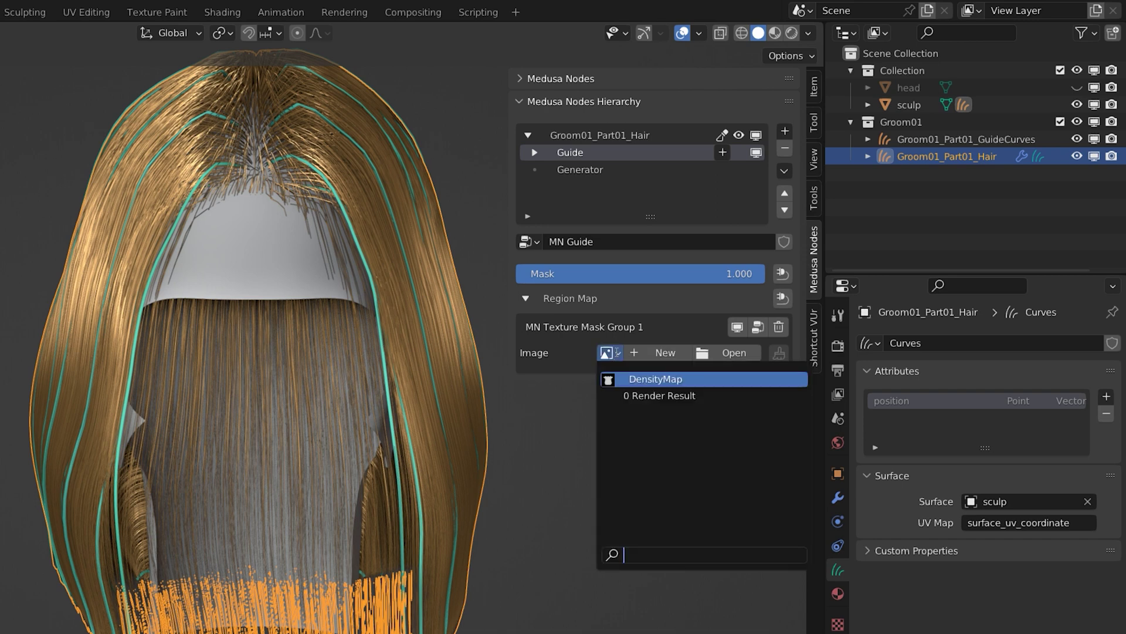
pyautogui.click(638, 353)
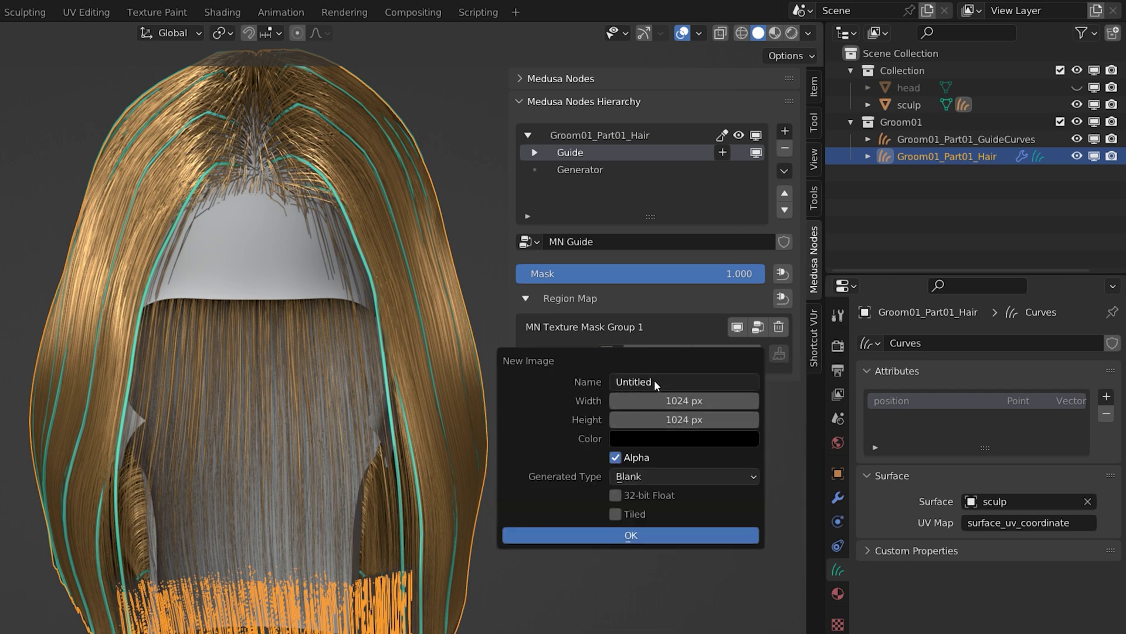
pyautogui.click(655, 382)
pyautogui.write('RegionMap')
pyautogui.click(665, 439)
pyautogui.moveTo(759, 270); pyautogui.dragTo(762, 158)
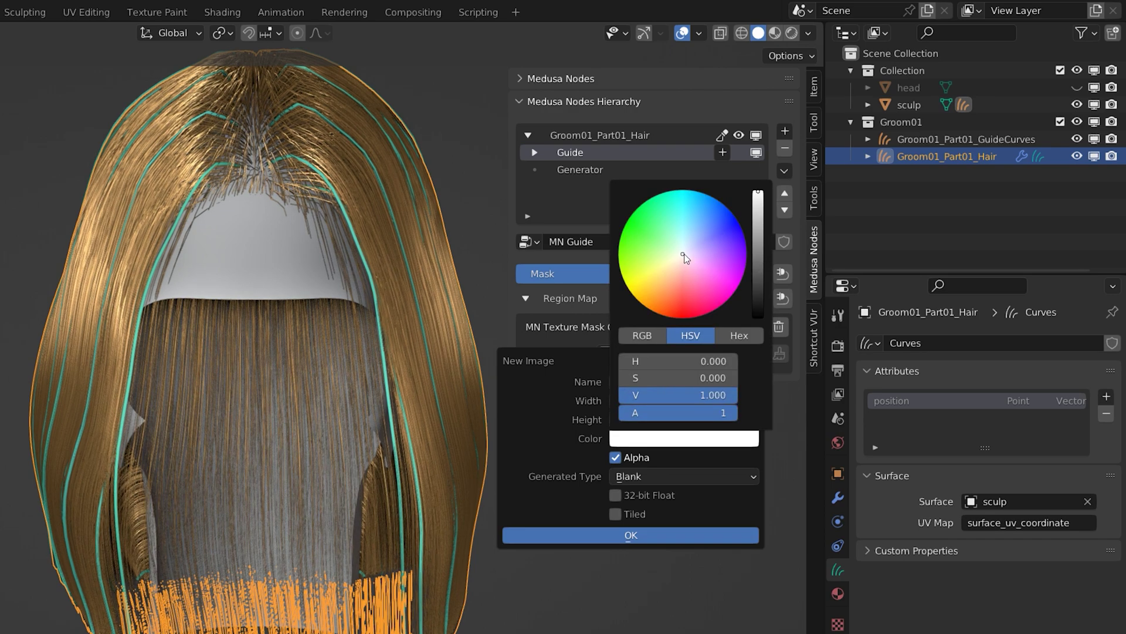
pyautogui.moveTo(685, 257); pyautogui.dragTo(688, 326)
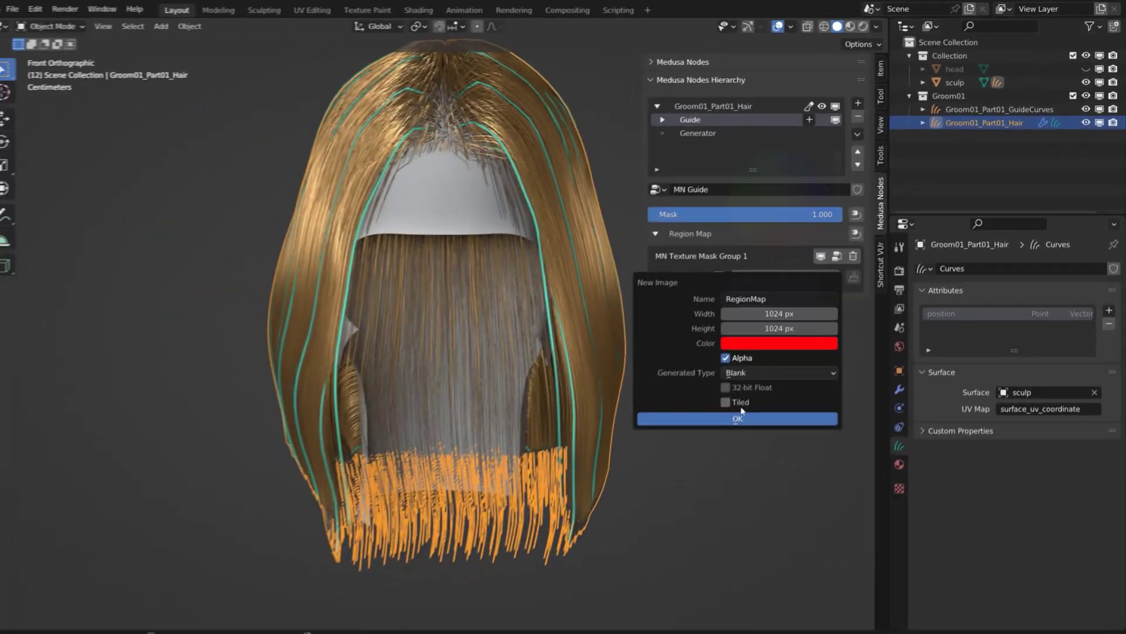
pyautogui.click(738, 418)
# - Start texture painting the RegionMap on the sculp mesh and set the brush radius to 86 px
pyautogui.moveTo(598, 347); pyautogui.dragTo(510, 261, button='middle')
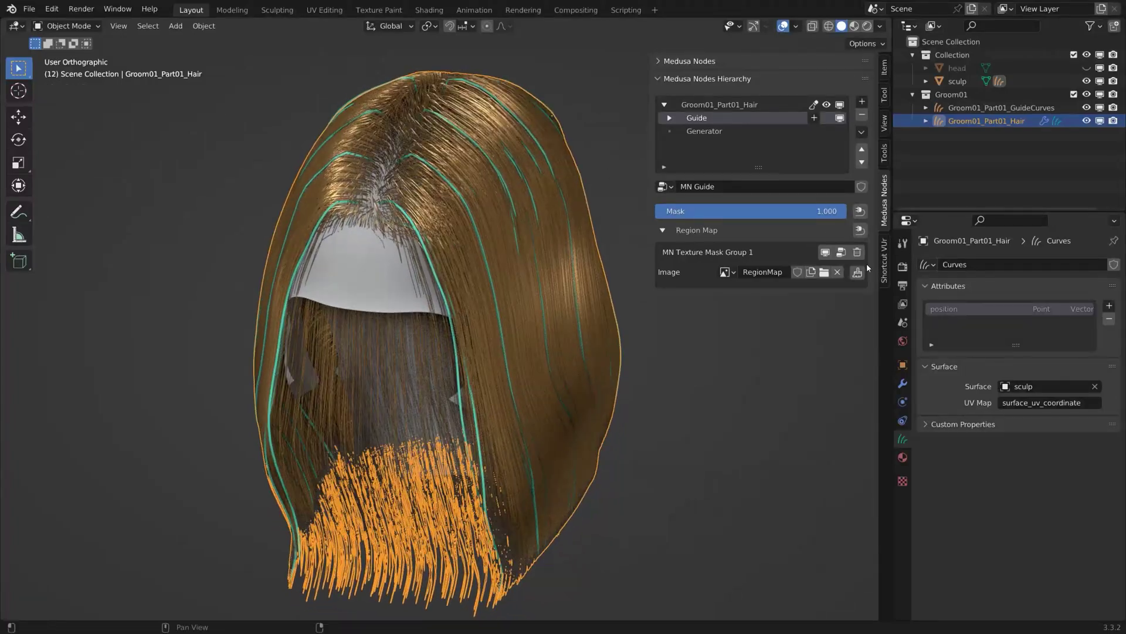
pyautogui.click(858, 272)
pyautogui.moveTo(377, 281)
pyautogui.mouseDown(button='middle')
pyautogui.moveTo(378, 334)
pyautogui.moveTo(352, 234)
pyautogui.moveTo(386, 208)
pyautogui.moveTo(411, 218)
pyautogui.mouseUp(button='middle')
pyautogui.press('f')
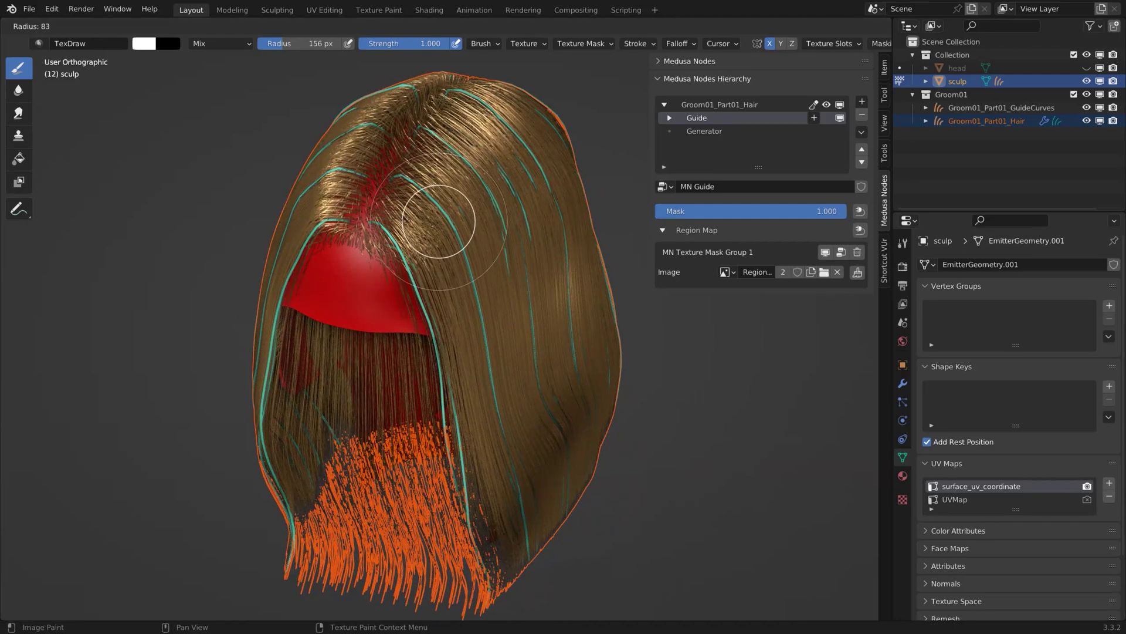
pyautogui.click(410, 220)
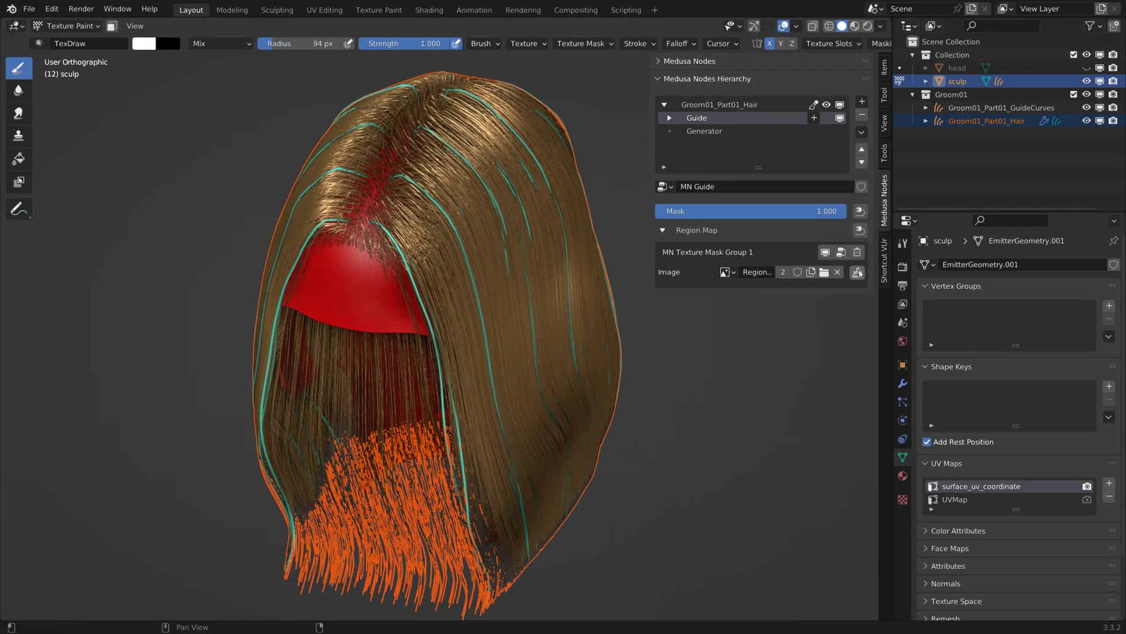
pyautogui.moveTo(413, 238); pyautogui.dragTo(452, 232, button='middle')
pyautogui.press('f')
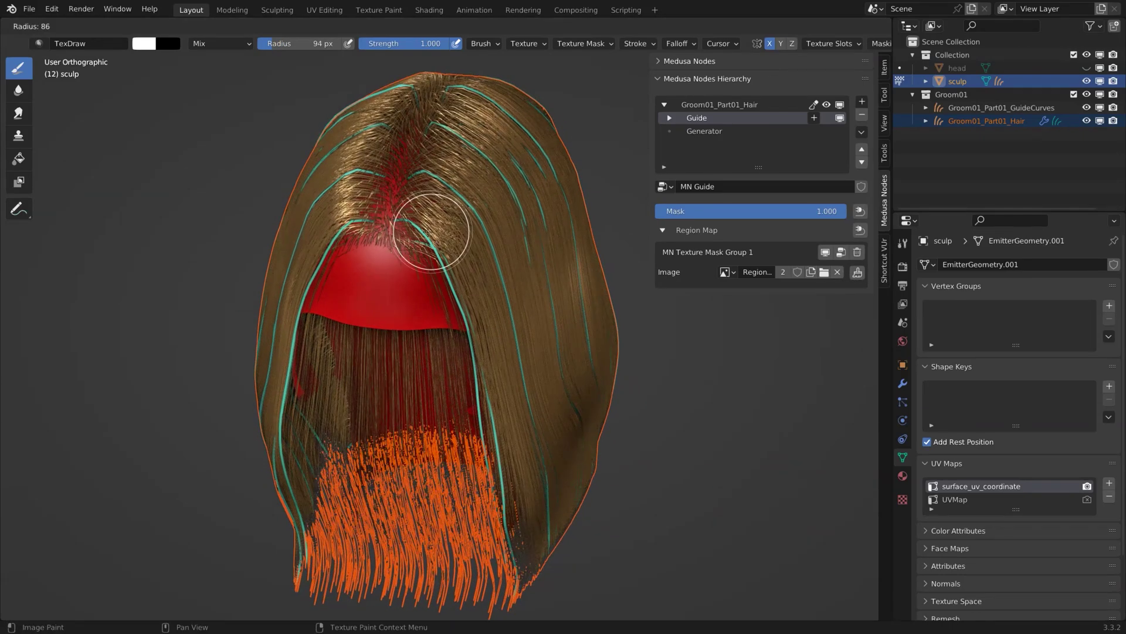
pyautogui.click(469, 231)
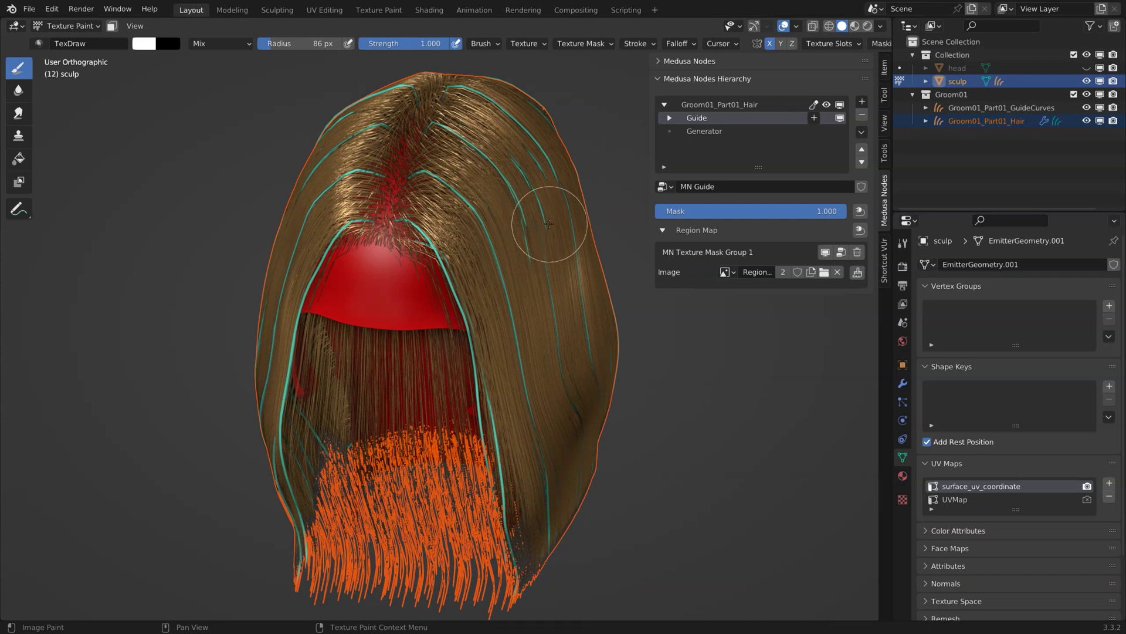
# - Change the paint brush falloff curve to the constant, hard-edged preset
pyautogui.scroll(-2, 482, 224)
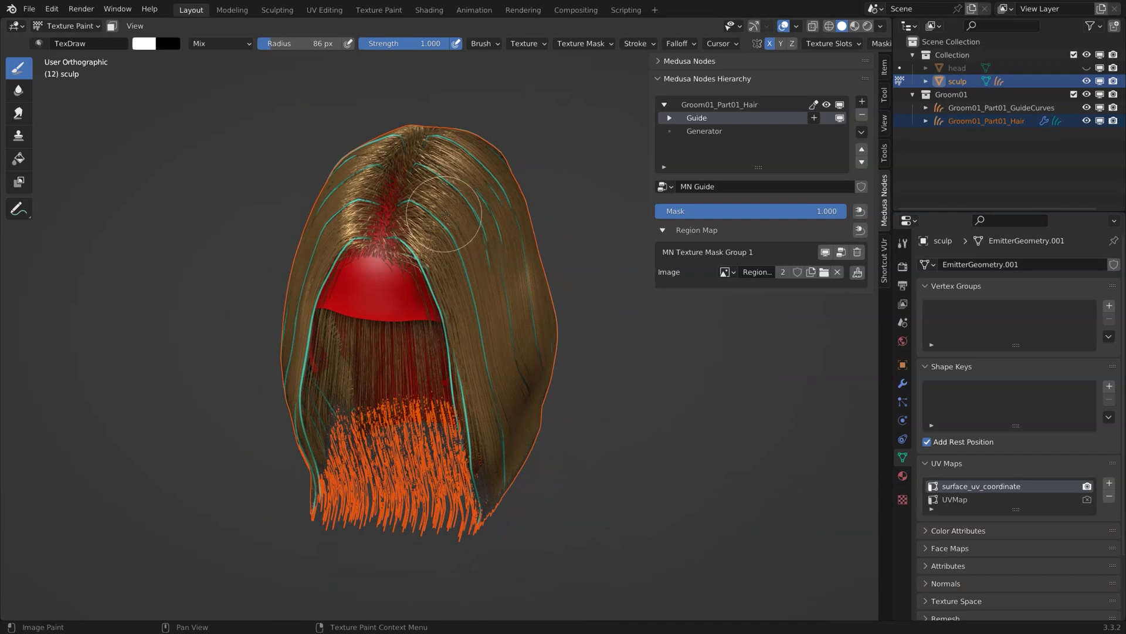
pyautogui.click(682, 45)
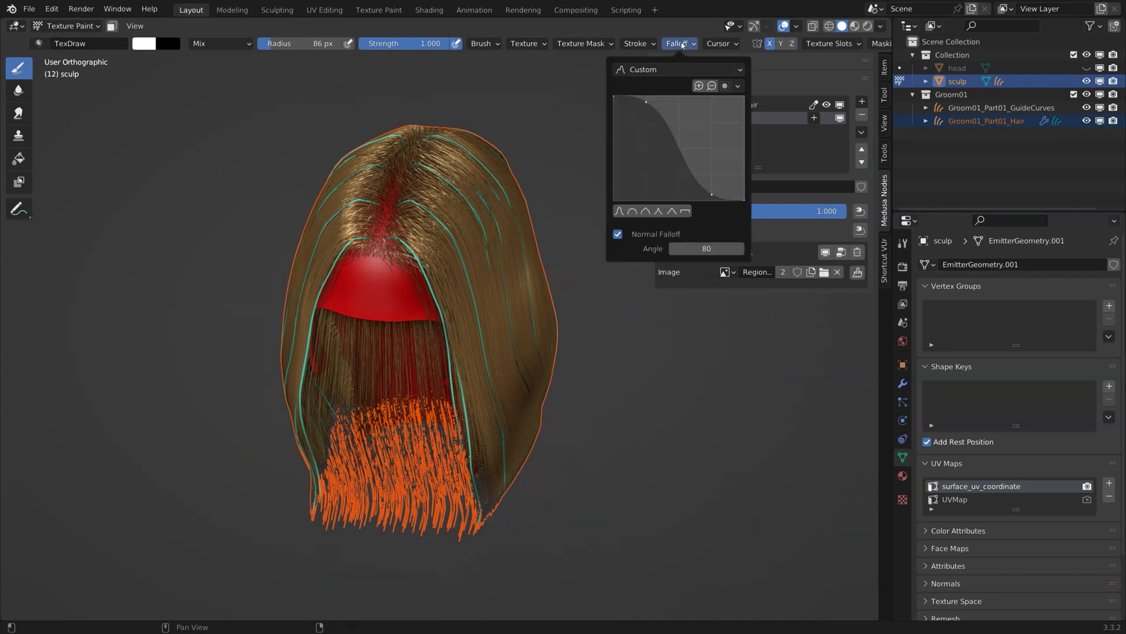
pyautogui.click(685, 211)
pyautogui.scroll(2, 389, 263)
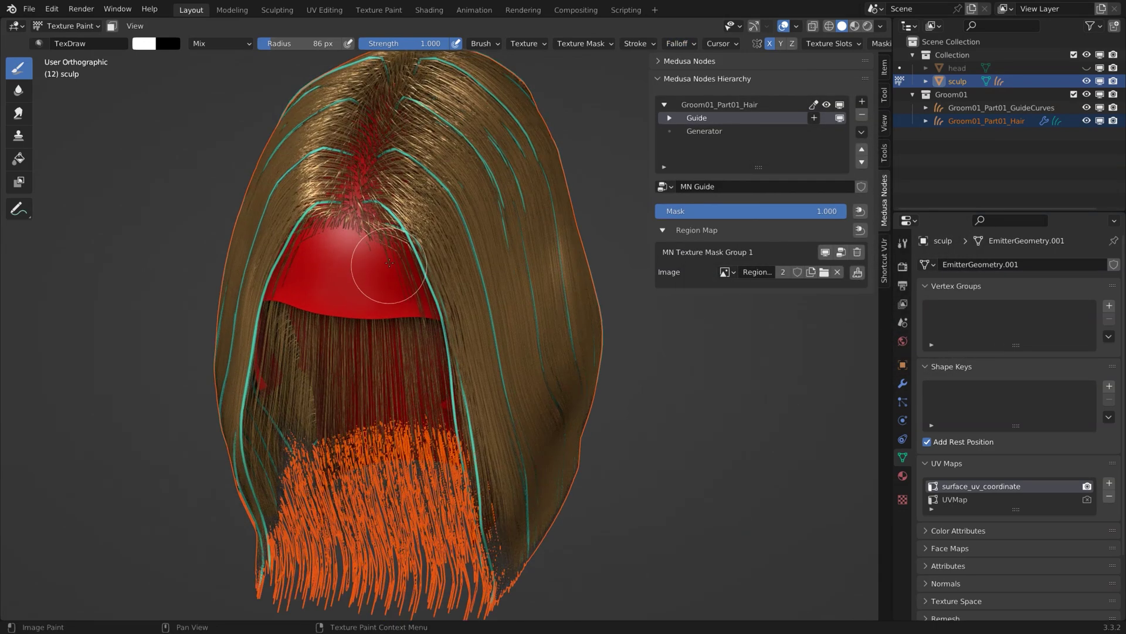
# - Try white test strokes on the forehead with the brush radius reduced to 43 px, and undo them
pyautogui.moveTo(390, 263); pyautogui.dragTo(387, 277)
pyautogui.hotkey('ctrl', 'z')
pyautogui.press('f')
pyautogui.click(368, 265)
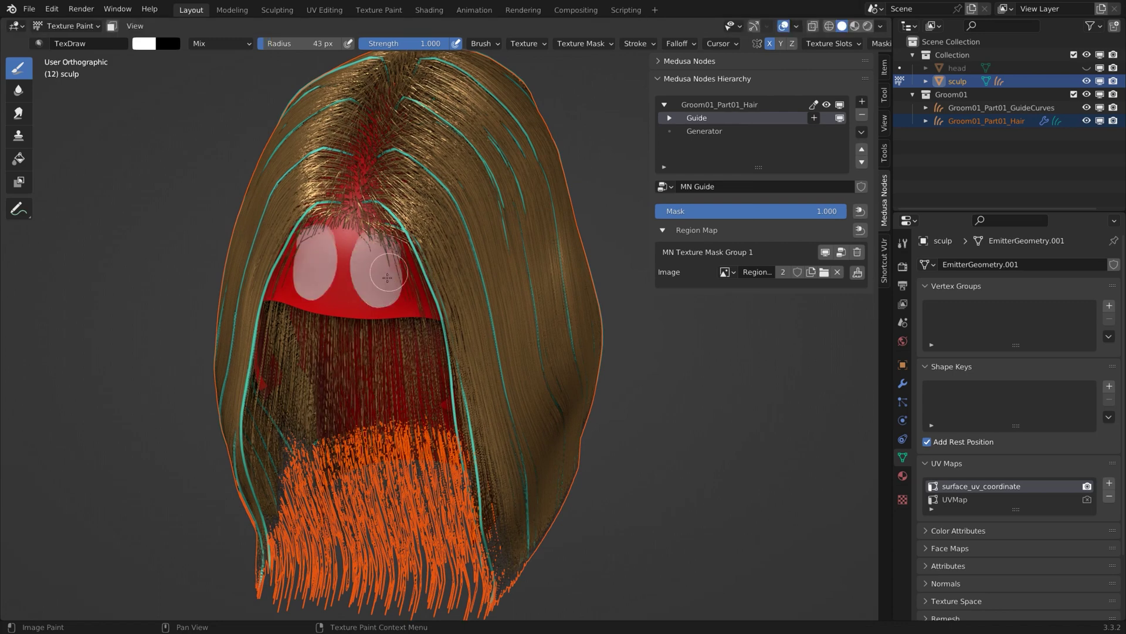
pyautogui.hotkey('ctrl', 'z')
# - Turn off pressure sensitivity for the brush strength, test it with a white forehead stroke and undo the stroke
pyautogui.scroll(3, 390, 276)
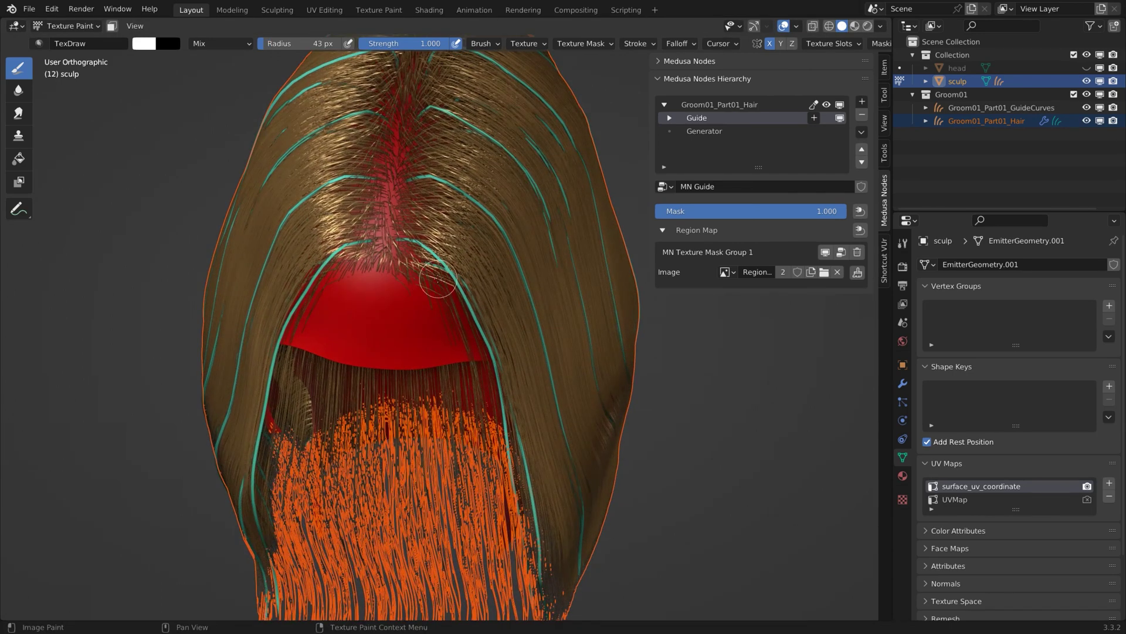
pyautogui.rightClick(435, 275)
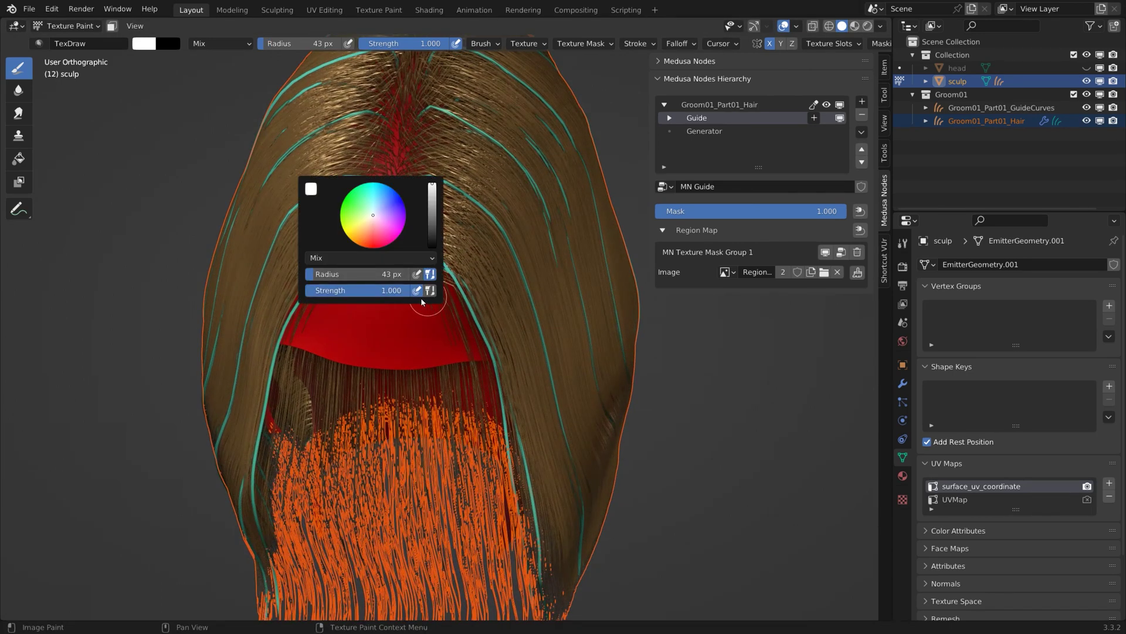
pyautogui.click(418, 291)
pyautogui.moveTo(415, 325); pyautogui.dragTo(416, 282)
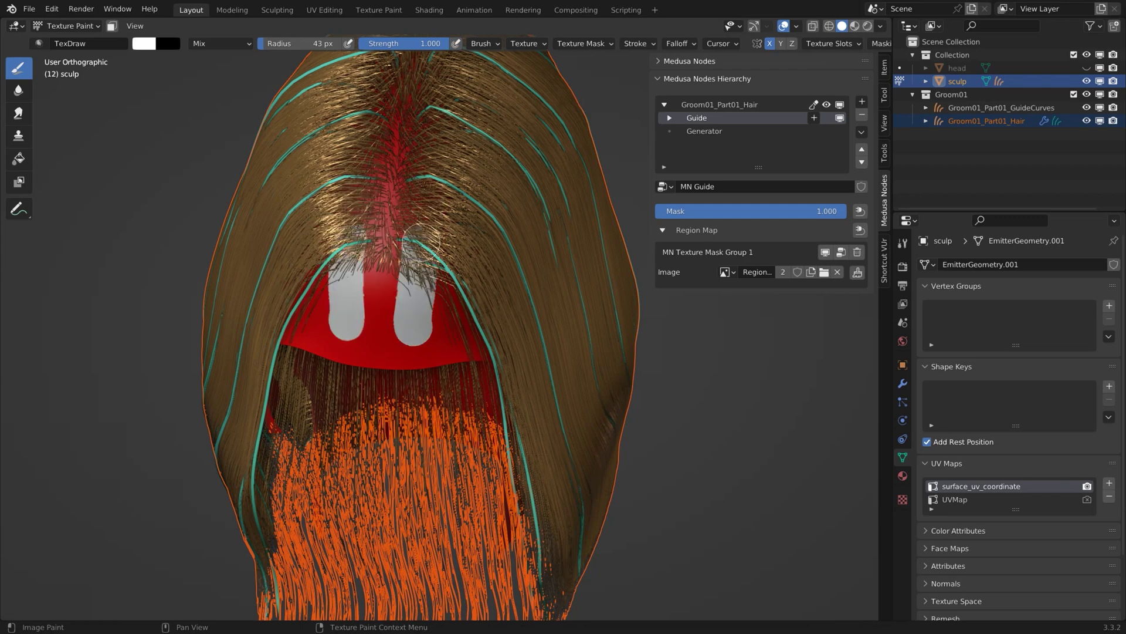
pyautogui.hotkey('ctrl', 'z')
# - Set the brush color to green, turn off X mirroring and set the brush radius to 77 px
pyautogui.rightClick(435, 266)
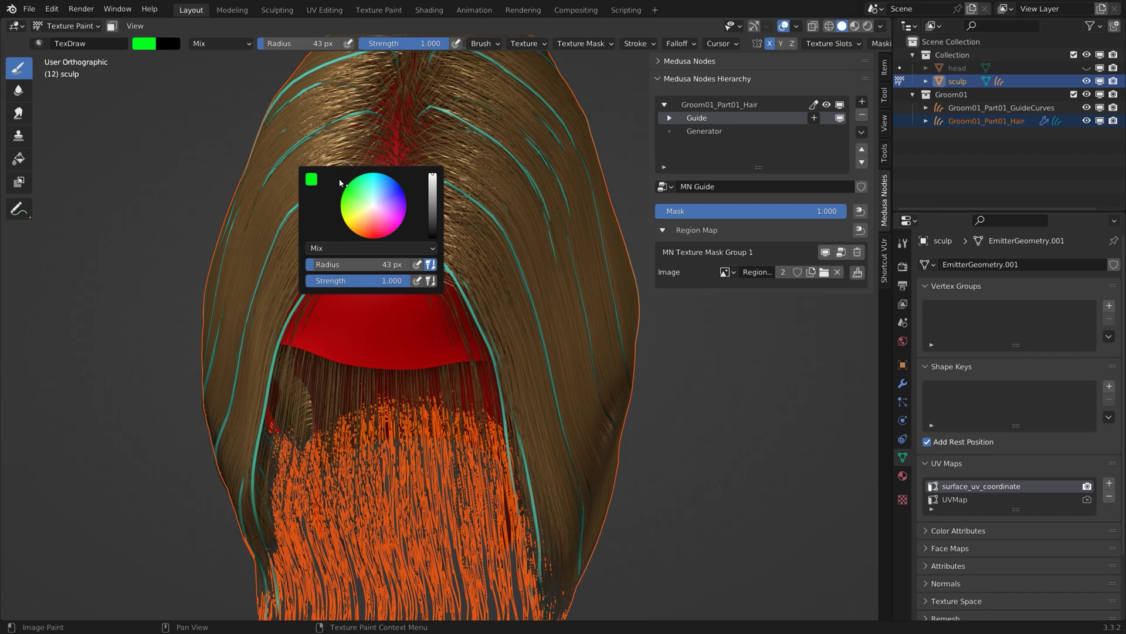
pyautogui.click(770, 48)
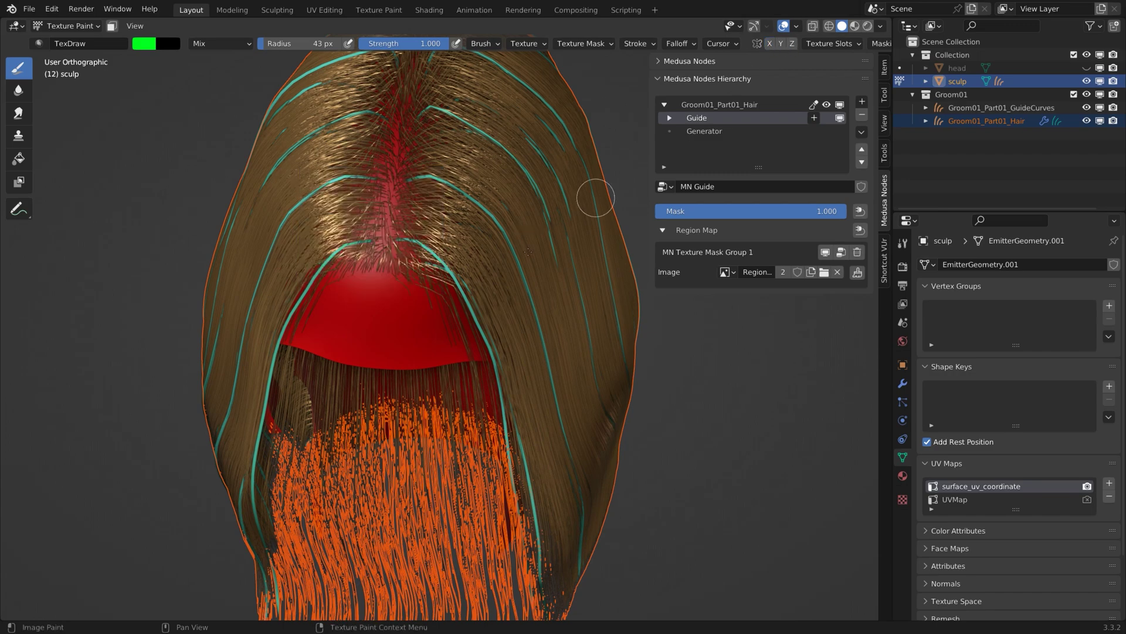
pyautogui.moveTo(389, 256)
pyautogui.mouseDown(button='middle')
pyautogui.moveTo(406, 280)
pyautogui.moveTo(410, 235)
pyautogui.mouseUp(button='middle')
pyautogui.press('f')
pyautogui.click(421, 272)
# - Paint one side of the forehead and hair parting green, starting from the center line
pyautogui.moveTo(407, 282); pyautogui.dragTo(425, 112)
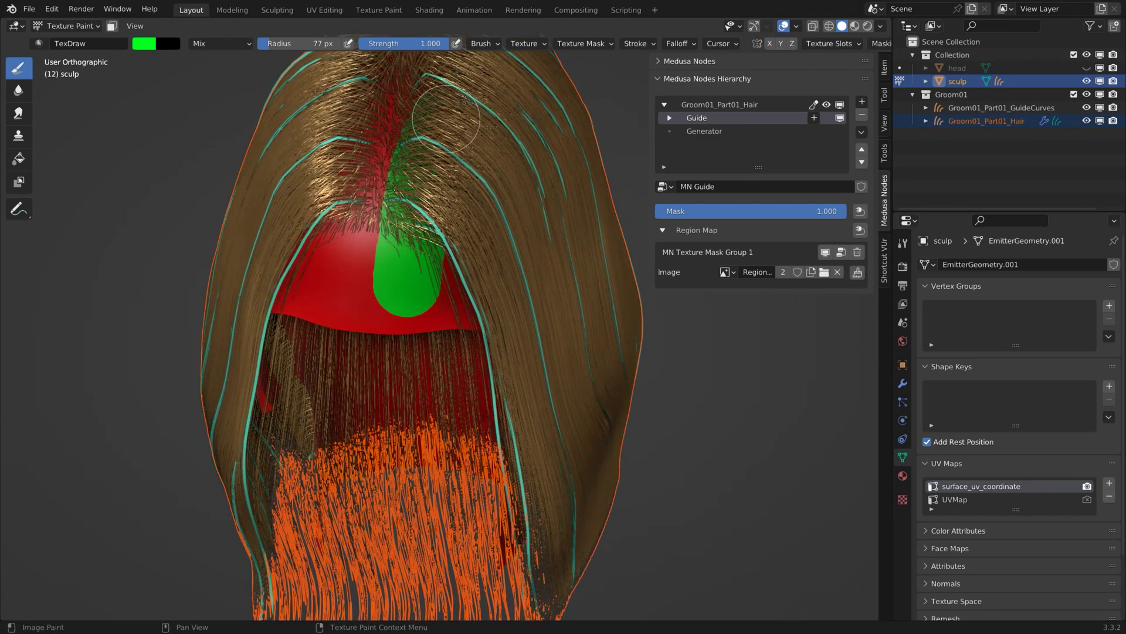
pyautogui.moveTo(405, 295); pyautogui.dragTo(420, 152)
pyautogui.moveTo(408, 234); pyautogui.dragTo(401, 274, button='middle')
pyautogui.moveTo(427, 206); pyautogui.dragTo(464, 245, button='middle')
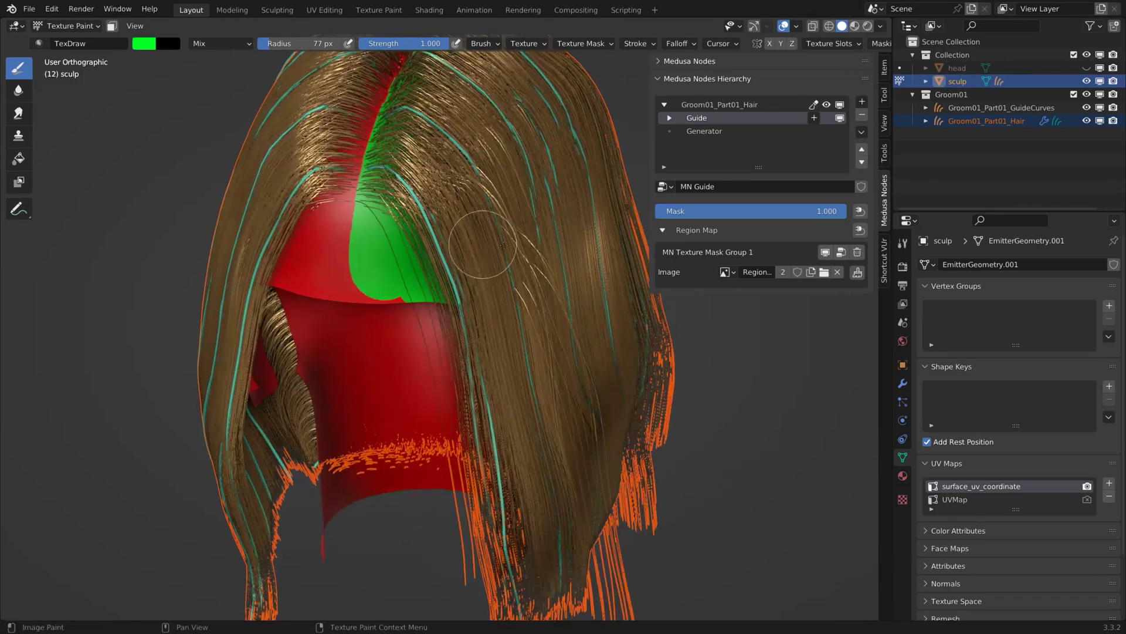
# - Examine the border between the red and green regions along the parting from the front, back and close up
pyautogui.press('KP_Divide')
pyautogui.press('KP_Divide')
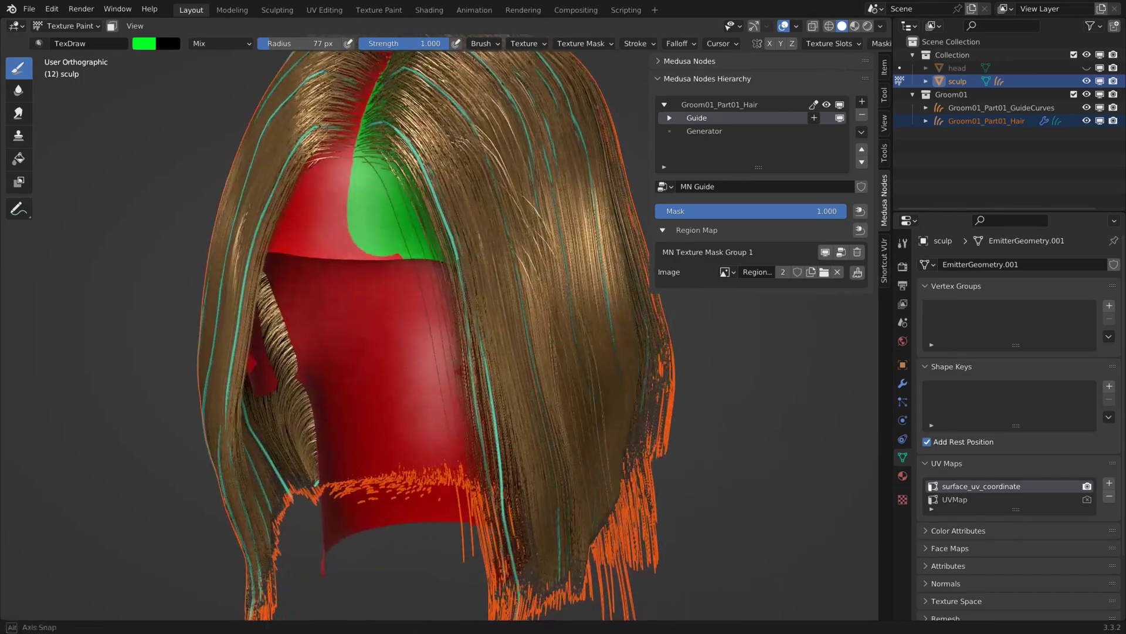
pyautogui.moveTo(398, 218)
pyautogui.mouseDown(button='middle')
pyautogui.moveTo(457, 210)
pyautogui.moveTo(375, 193)
pyautogui.moveTo(405, 207)
pyautogui.moveTo(403, 261)
pyautogui.mouseUp(button='middle')
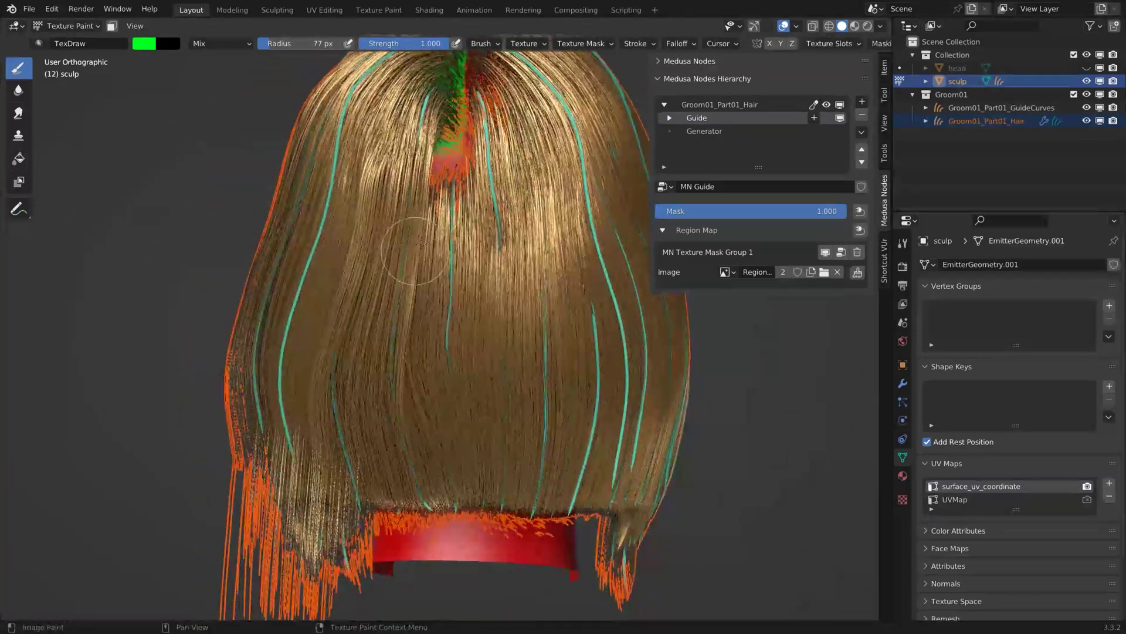
pyautogui.moveTo(320, 537); pyautogui.dragTo(576, 357, button='middle')
pyautogui.scroll(3, 473, 234)
pyautogui.moveTo(524, 317); pyautogui.dragTo(478, 281, button='middle')
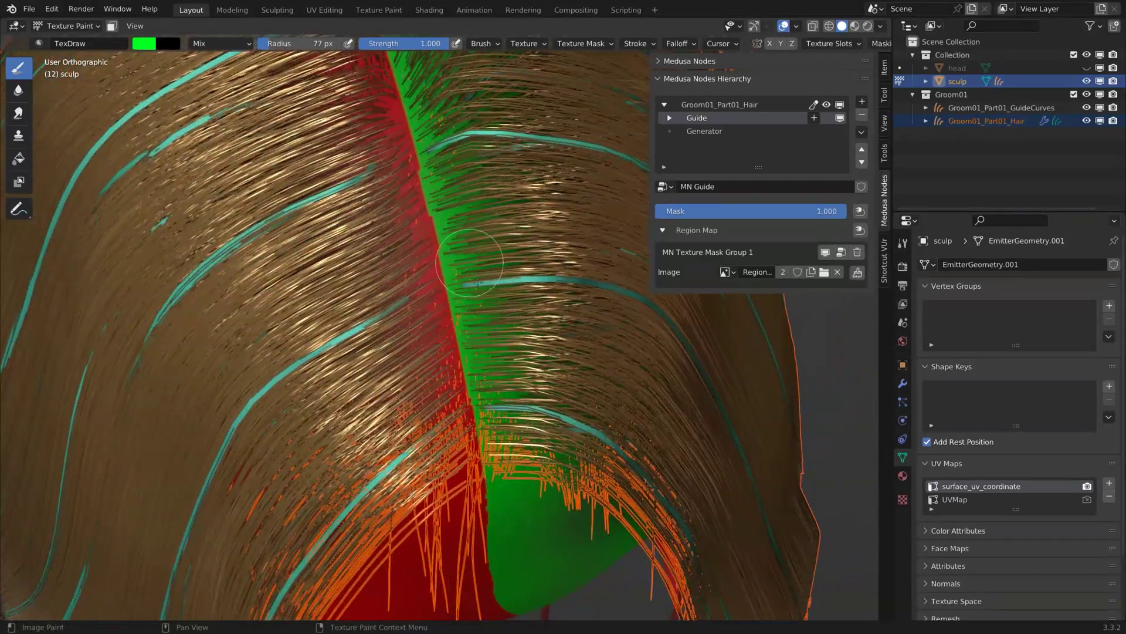
pyautogui.scroll(-5, 551, 417)
pyautogui.moveTo(550, 411); pyautogui.dragTo(508, 334, button='middle')
pyautogui.moveTo(446, 281)
pyautogui.mouseDown(button='middle')
pyautogui.moveTo(381, 253)
pyautogui.moveTo(399, 243)
pyautogui.mouseUp(button='middle')
# - Select only the sculp mesh in Object Mode, resume painting its RegionMap and isolate the mesh in local view
pyautogui.hotkey('ctrl', 'Tab')
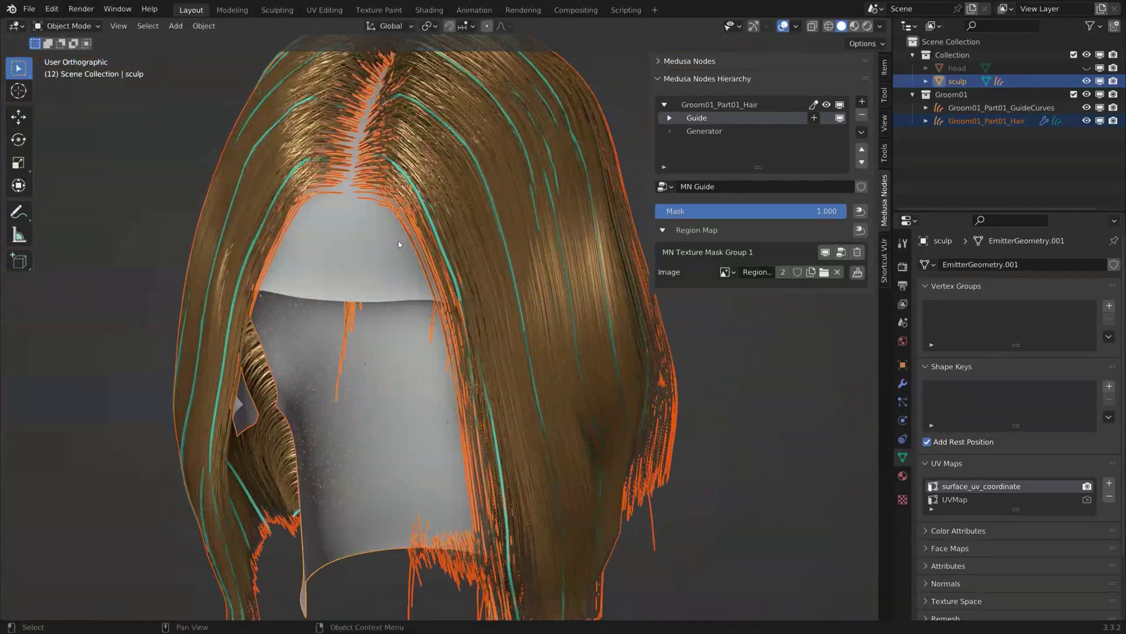
pyautogui.click(393, 261)
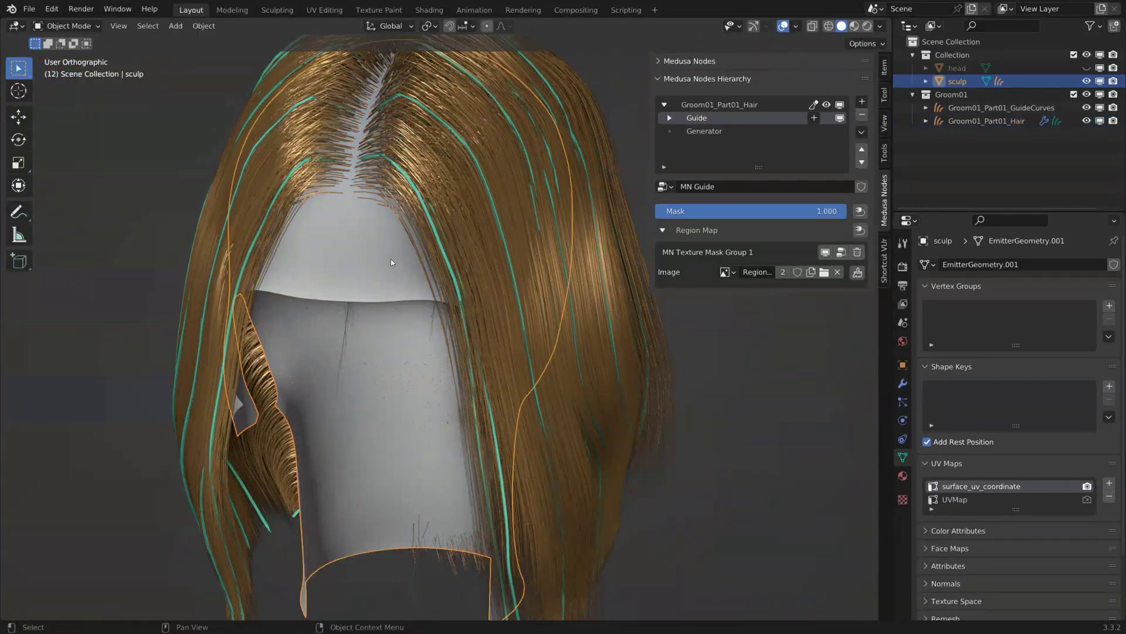
pyautogui.click(857, 273)
pyautogui.press('/')
pyautogui.press('/')
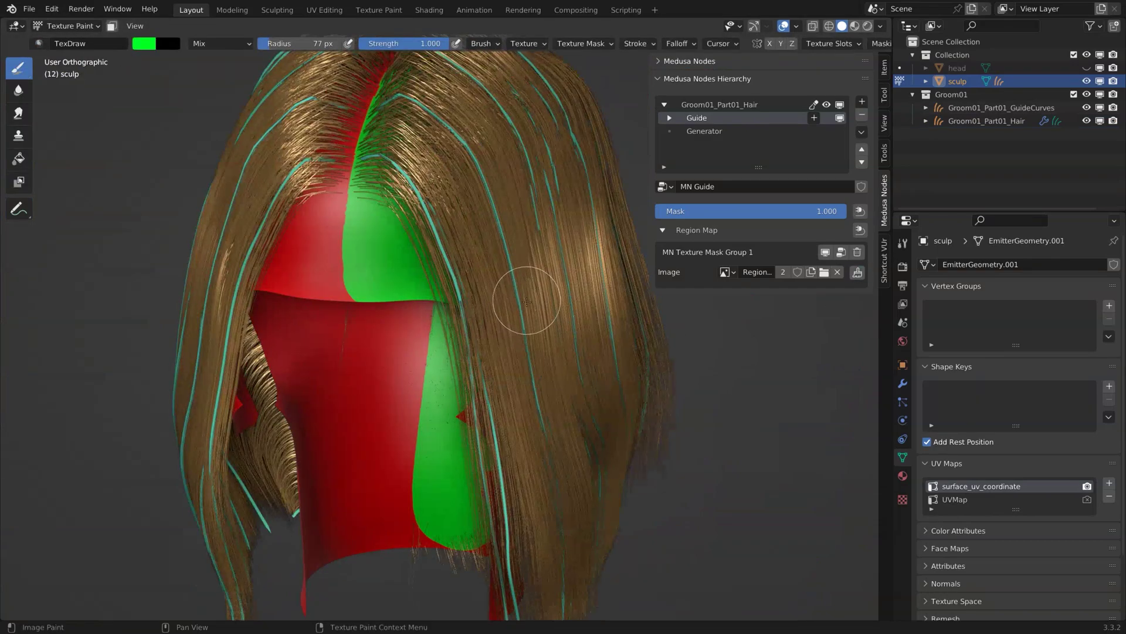
pyautogui.press('/')
# - Resize the brush and extend the green region over one half of the isolated scalp mesh
pyautogui.moveTo(521, 264); pyautogui.dragTo(453, 264, button='middle')
pyautogui.press('f')
pyautogui.click(485, 264)
pyautogui.moveTo(485, 252); pyautogui.dragTo(560, 125)
pyautogui.moveTo(546, 234); pyautogui.dragTo(381, 235, button='middle')
pyautogui.press('/')
pyautogui.press('/')
pyautogui.moveTo(481, 243)
pyautogui.mouseDown(button='middle')
pyautogui.moveTo(457, 243)
pyautogui.moveTo(403, 207)
pyautogui.moveTo(437, 207)
pyautogui.mouseUp(button='middle')
pyautogui.press('/')
pyautogui.press('/')
# - Set the brush radius to 51 px and continue the green region beside the center line of the head
pyautogui.press('f')
pyautogui.click(415, 201)
pyautogui.moveTo(413, 199); pyautogui.dragTo(403, 357)
pyautogui.moveTo(403, 358)
pyautogui.mouseDown(button='middle')
pyautogui.moveTo(453, 289)
pyautogui.moveTo(518, 264)
pyautogui.moveTo(538, 313)
pyautogui.mouseUp(button='middle')
pyautogui.moveTo(533, 257)
pyautogui.mouseDown(button='middle')
pyautogui.moveTo(524, 326)
pyautogui.moveTo(503, 334)
pyautogui.moveTo(401, 265)
pyautogui.moveTo(375, 222)
pyautogui.mouseUp(button='middle')
pyautogui.scroll(3, 400, 264)
pyautogui.scroll(-4, 378, 234)
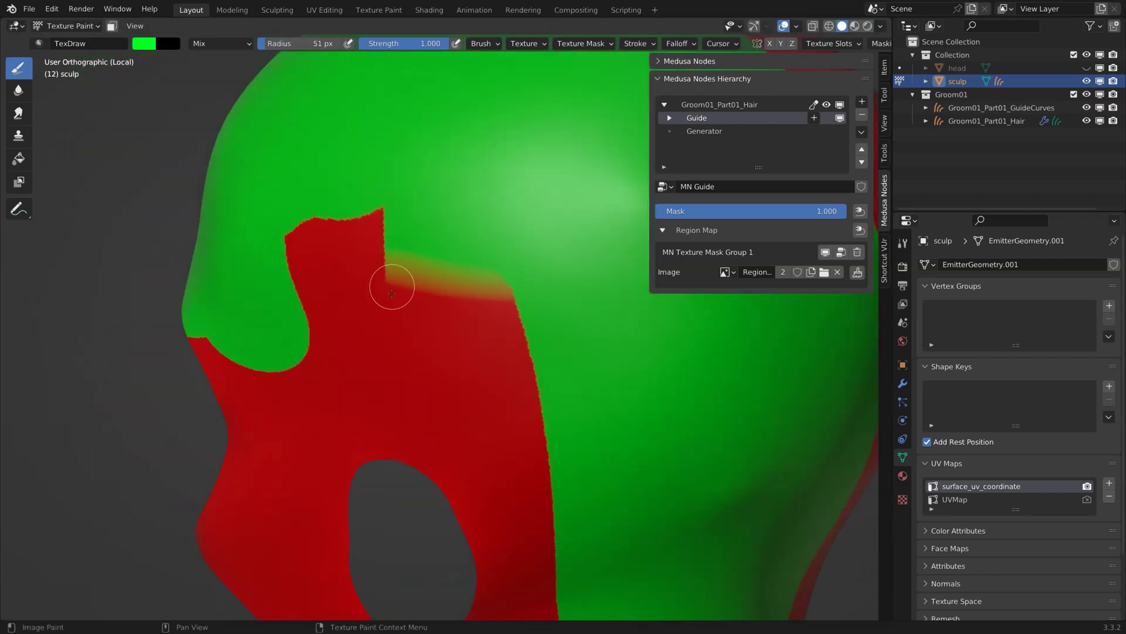
# - Enlarge the brush to 111 px and paint the remaining red side and neck areas on this half of the scalp green
pyautogui.press('f')
pyautogui.moveTo(443, 268)
pyautogui.keyDown('ctrl'); pyautogui.mouseDown(button='middle')
pyautogui.moveTo(427, 291)
pyautogui.moveTo(452, 405)
pyautogui.mouseUp(button='middle'); pyautogui.keyUp('ctrl')
pyautogui.click(453, 293)
pyautogui.keyDown('shift'); pyautogui.moveTo(452, 405); pyautogui.dragTo(455, 294, button='middle'); pyautogui.keyUp('shift')
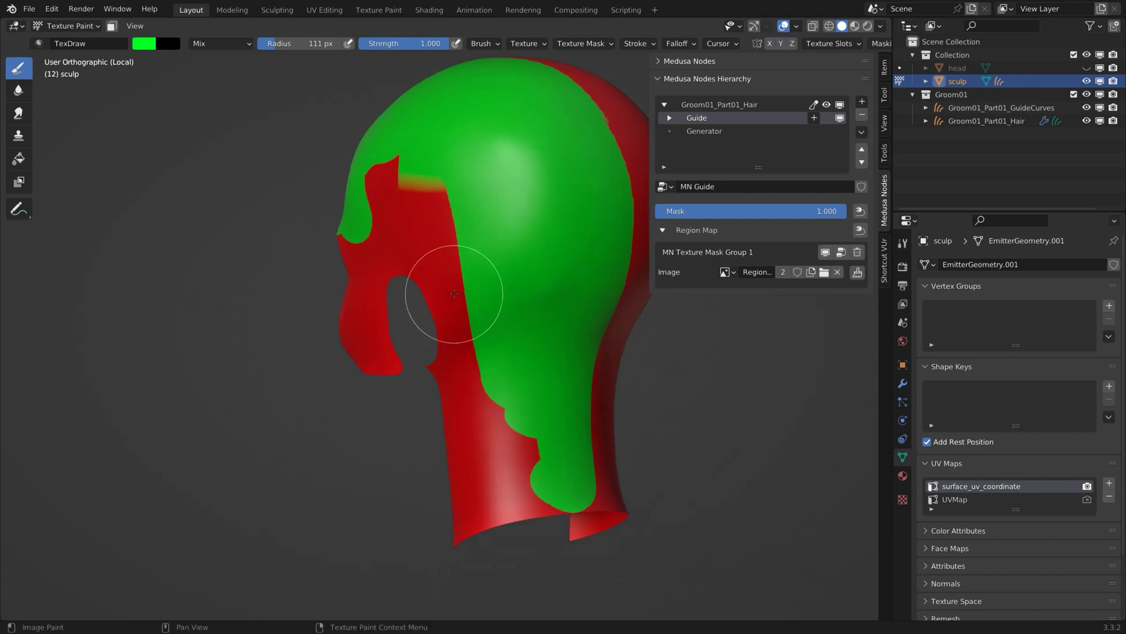
pyautogui.moveTo(455, 294); pyautogui.dragTo(453, 334)
pyautogui.moveTo(454, 333)
pyautogui.mouseDown(button='middle')
pyautogui.moveTo(407, 251)
pyautogui.moveTo(491, 311)
pyautogui.moveTo(581, 276)
pyautogui.moveTo(453, 344)
pyautogui.moveTo(339, 340)
pyautogui.mouseUp(button='middle')
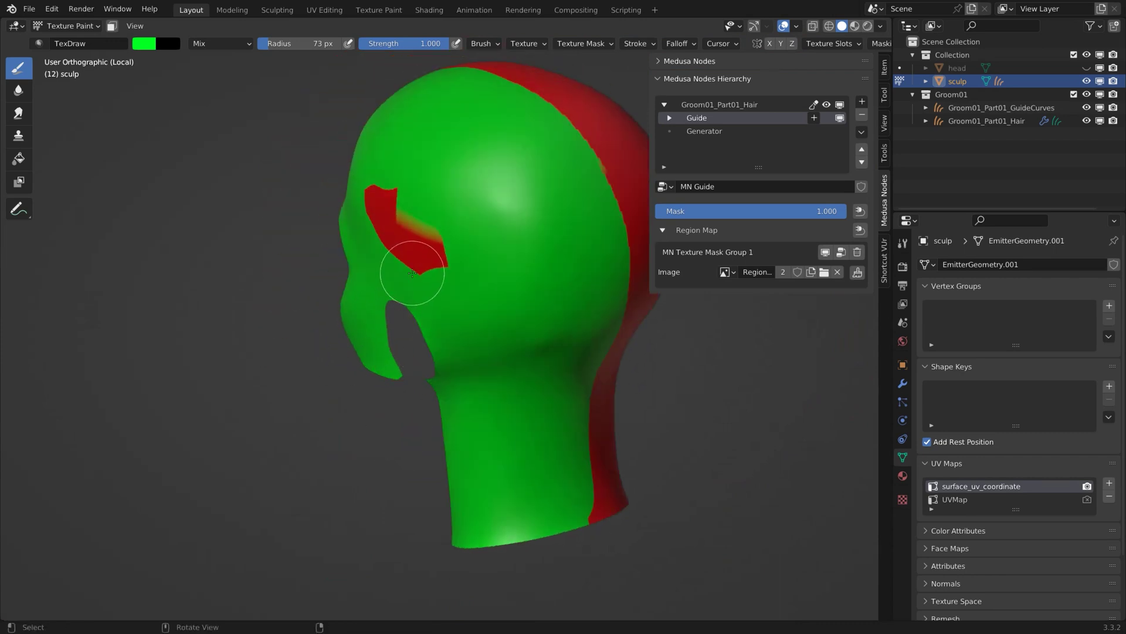
pyautogui.moveTo(412, 273)
pyautogui.mouseDown(button='middle')
pyautogui.moveTo(428, 183)
pyautogui.moveTo(326, 252)
pyautogui.moveTo(423, 226)
pyautogui.moveTo(483, 414)
pyautogui.moveTo(405, 384)
pyautogui.moveTo(587, 352)
pyautogui.moveTo(472, 244)
pyautogui.mouseUp(button='middle')
pyautogui.scroll(3, 467, 270)
pyautogui.scroll(1, 428, 339)
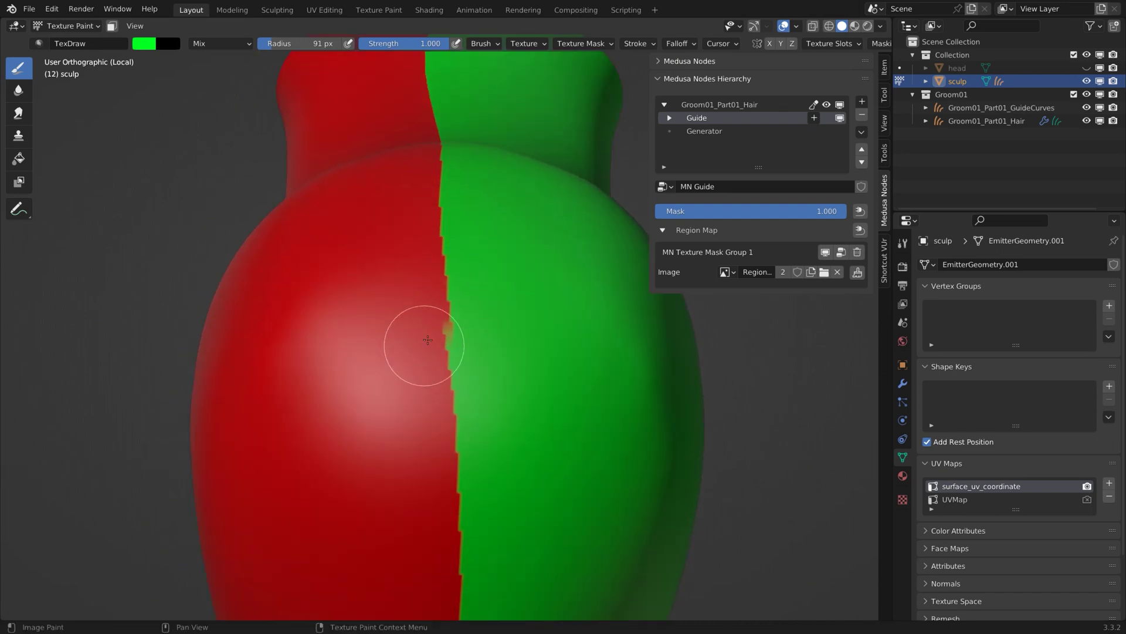
# - Reduce the brush to 78 px and refine the red and green border along the center line of the head
pyautogui.press('f')
pyautogui.click(467, 333)
pyautogui.scroll(3, 431, 325)
pyautogui.press('f')
pyautogui.click(407, 291)
pyautogui.press('s')
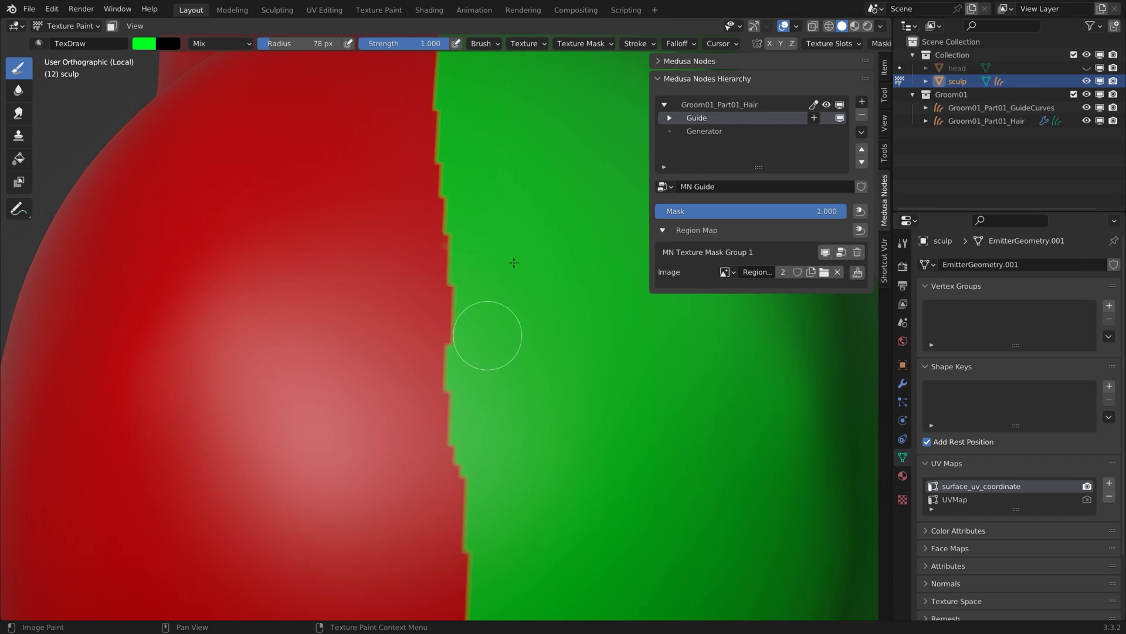
# - Check the color border around the head, sample green as the brush color and leave local view in front view
pyautogui.scroll(-4, 487, 334)
pyautogui.moveTo(485, 334)
pyautogui.mouseDown(button='middle')
pyautogui.moveTo(479, 280)
pyautogui.moveTo(480, 367)
pyautogui.moveTo(497, 289)
pyautogui.mouseUp(button='middle')
pyautogui.press('s')
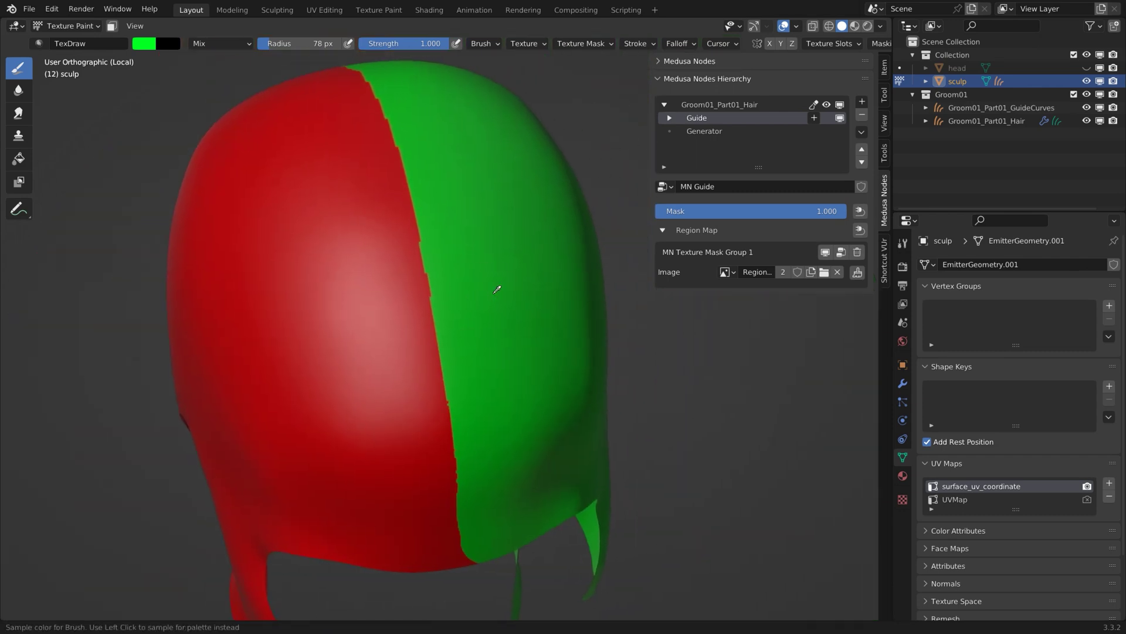
pyautogui.moveTo(511, 358)
pyautogui.mouseDown(button='middle')
pyautogui.moveTo(415, 272)
pyautogui.moveTo(511, 302)
pyautogui.moveTo(560, 300)
pyautogui.mouseUp(button='middle')
pyautogui.press('s')
pyautogui.press('KP_1')
pyautogui.press('KP_Divide')
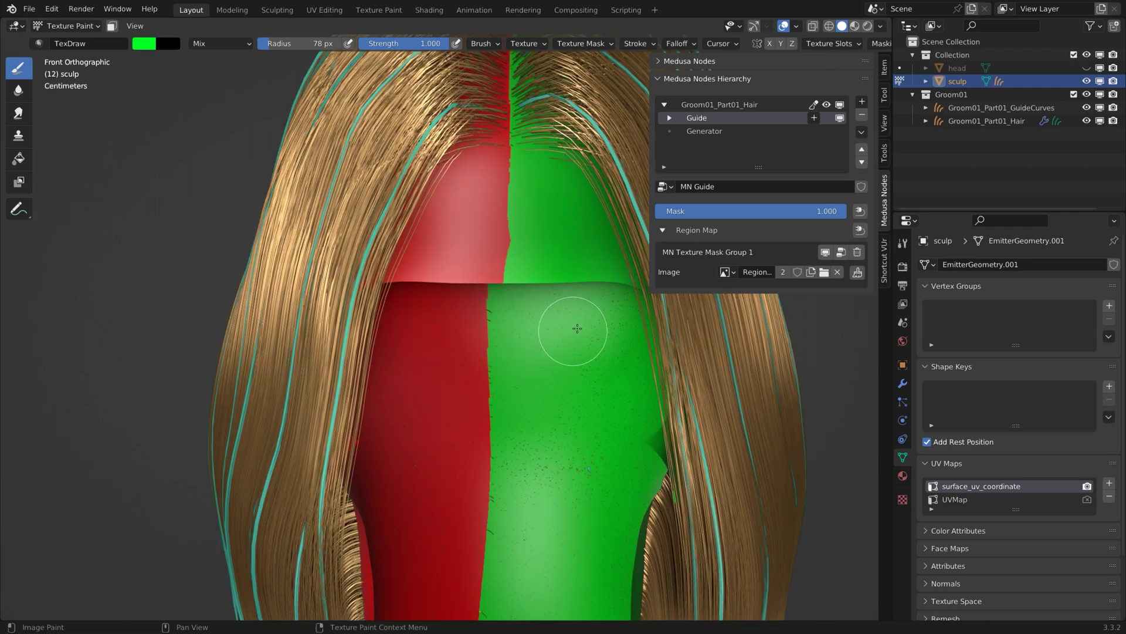
# - Set the brush radius to 63 px and paint green past the parting onto the red half at the forehead hairline
pyautogui.scroll(5, 491, 276)
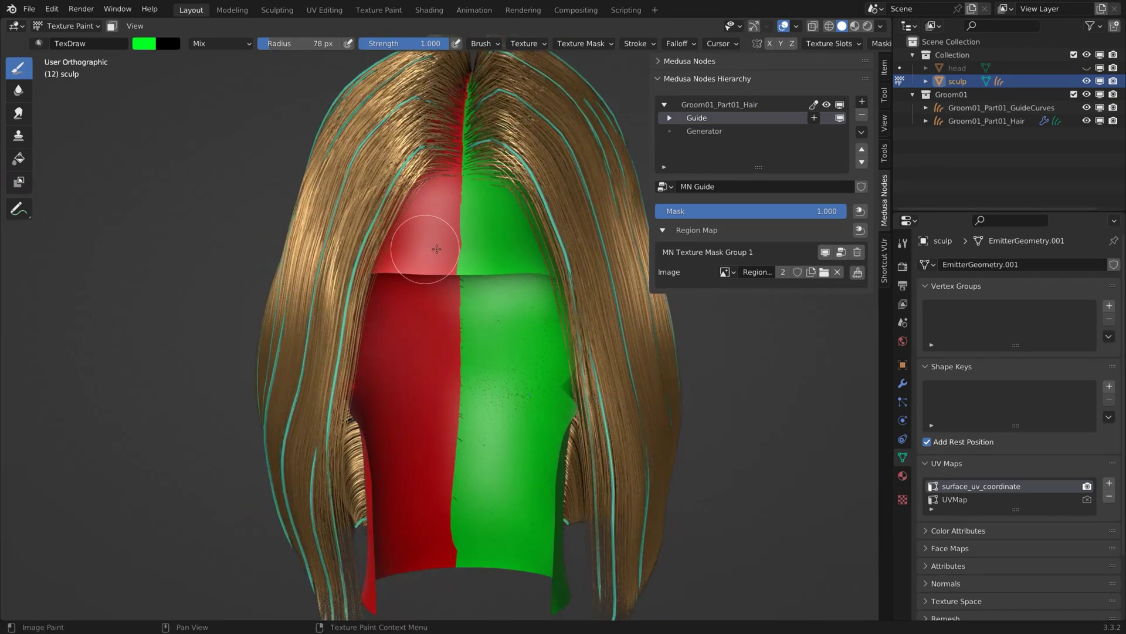
pyautogui.moveTo(460, 218); pyautogui.dragTo(478, 208, button='middle')
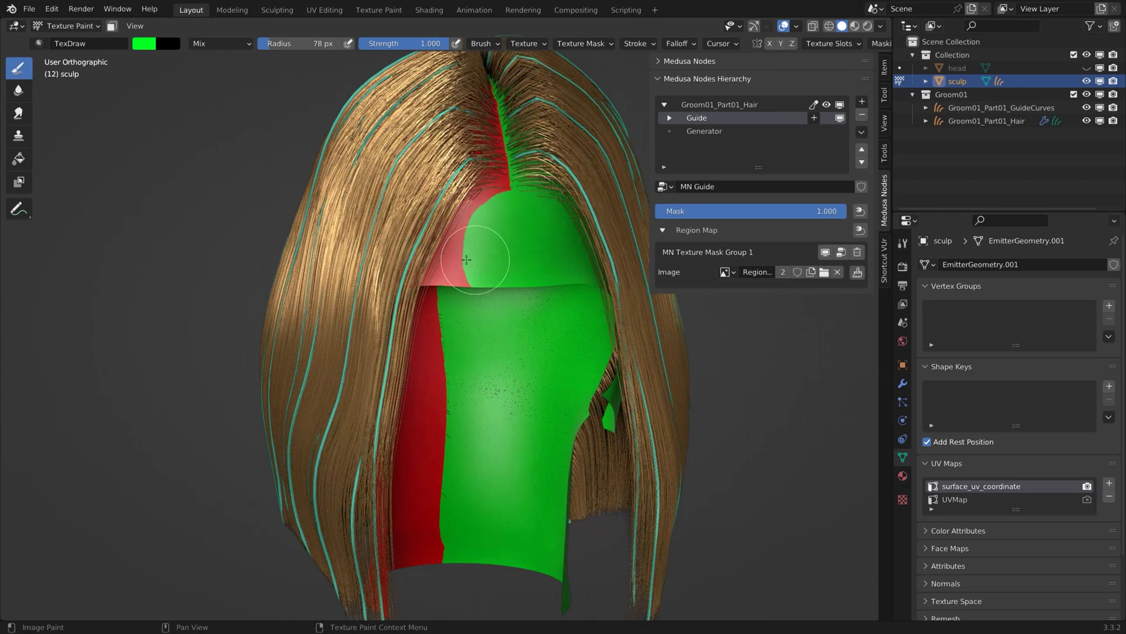
pyautogui.press('f')
pyautogui.click(498, 207)
pyautogui.scroll(4, 487, 218)
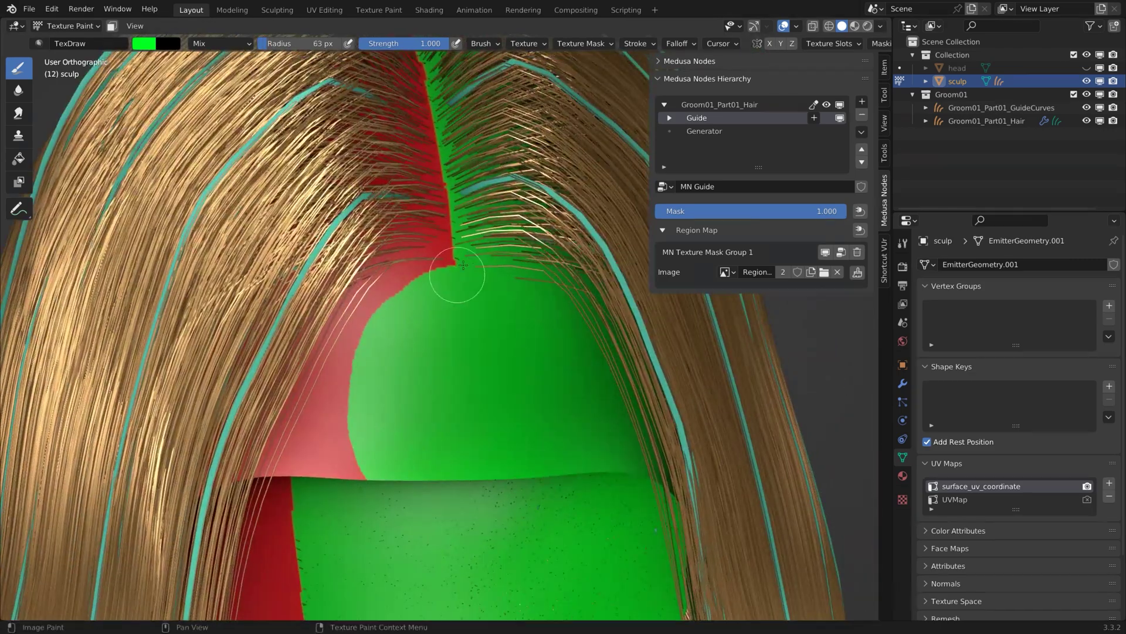
pyautogui.moveTo(456, 261); pyautogui.dragTo(432, 296)
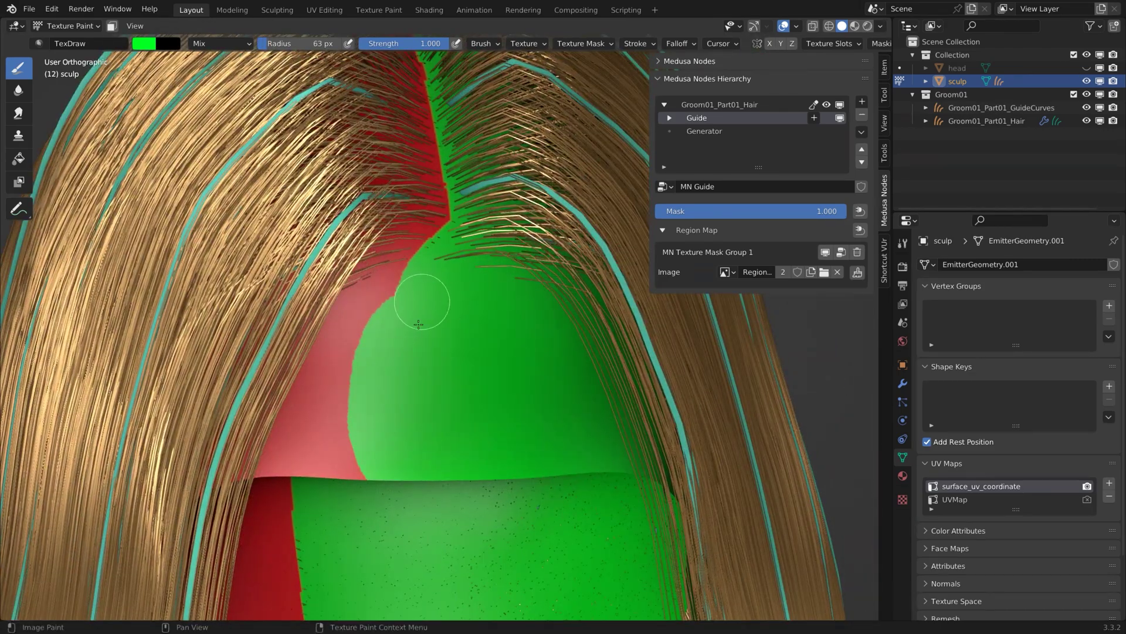
# - Try a red stroke with a 57 px brush at the front of the parting and undo the stroke
pyautogui.scroll(-4, 419, 324)
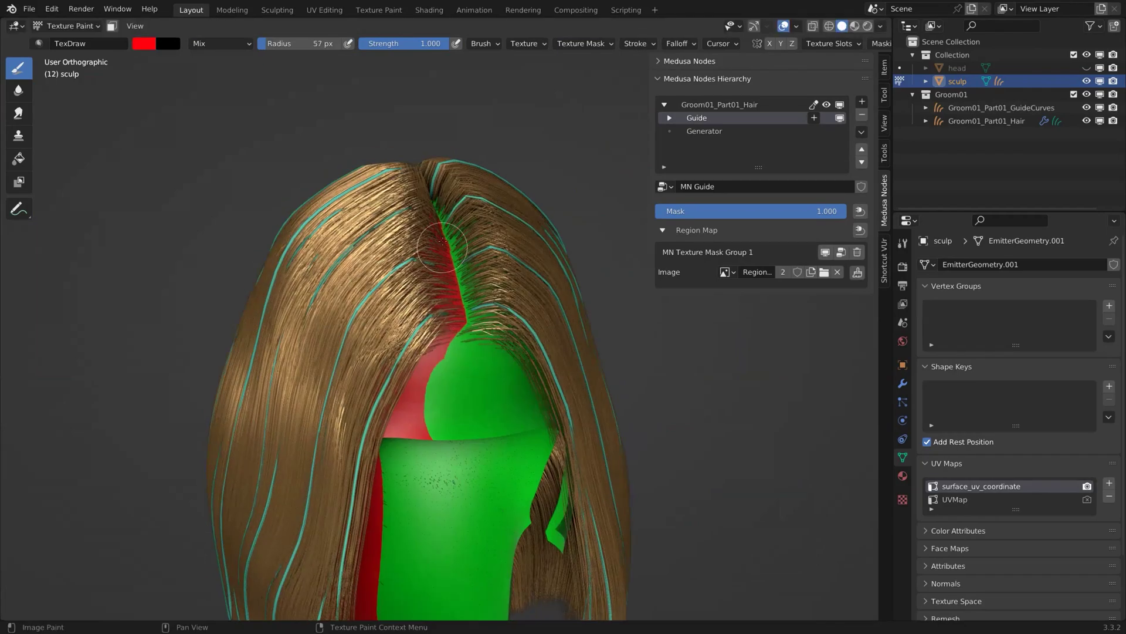
pyautogui.moveTo(464, 330); pyautogui.dragTo(453, 318)
pyautogui.hotkey('ctrl', 'z')
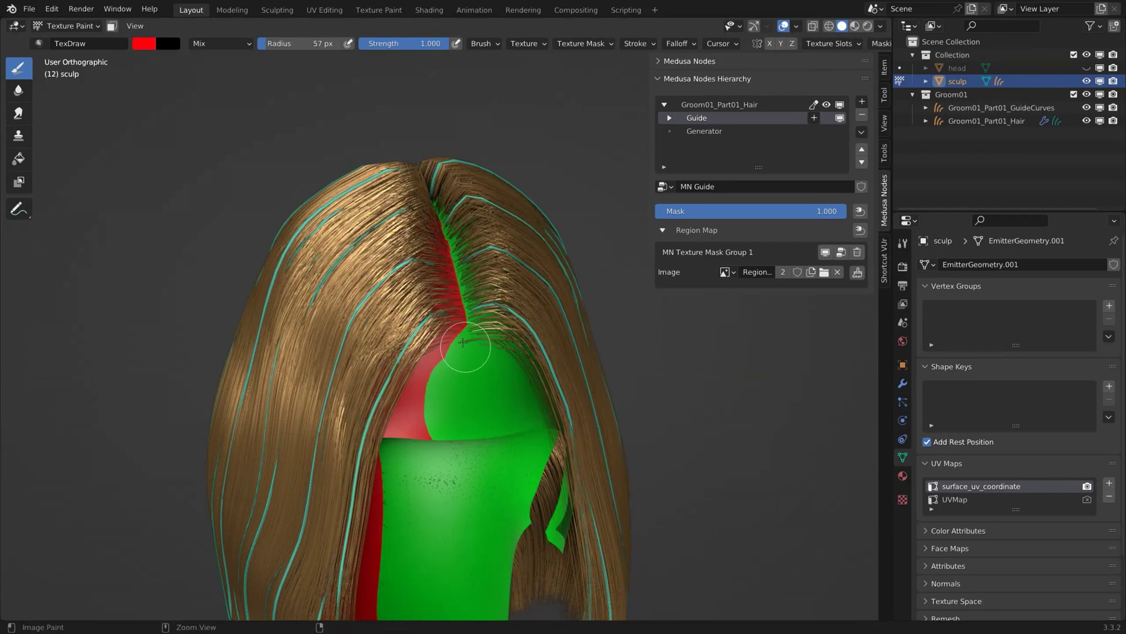
pyautogui.moveTo(466, 350)
pyautogui.mouseDown(button='middle')
pyautogui.moveTo(411, 311)
pyautogui.moveTo(434, 346)
pyautogui.mouseUp(button='middle')
pyautogui.scroll(3, 437, 328)
# - Choose blue, set the brush radius to 96 px and paint a blue patch on the red half beside the parting
pyautogui.rightClick(455, 247)
pyautogui.click(430, 203)
pyautogui.press('f')
pyautogui.click(472, 267)
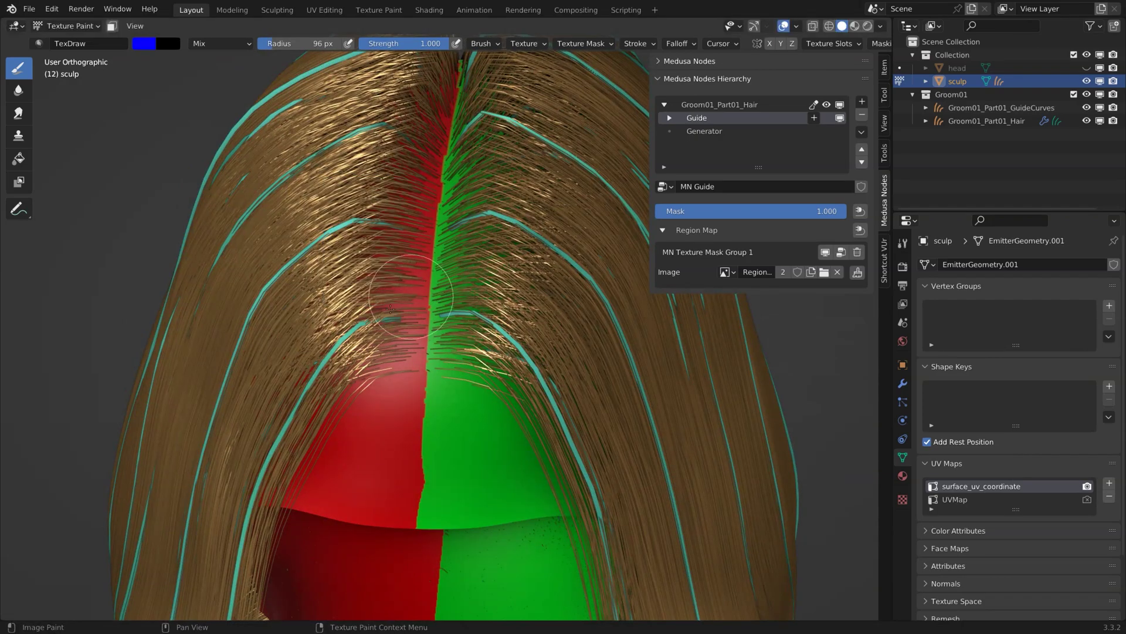
pyautogui.moveTo(386, 308); pyautogui.dragTo(352, 351)
pyautogui.moveTo(373, 236); pyautogui.dragTo(355, 293)
pyautogui.moveTo(308, 361); pyautogui.dragTo(375, 367, button='middle')
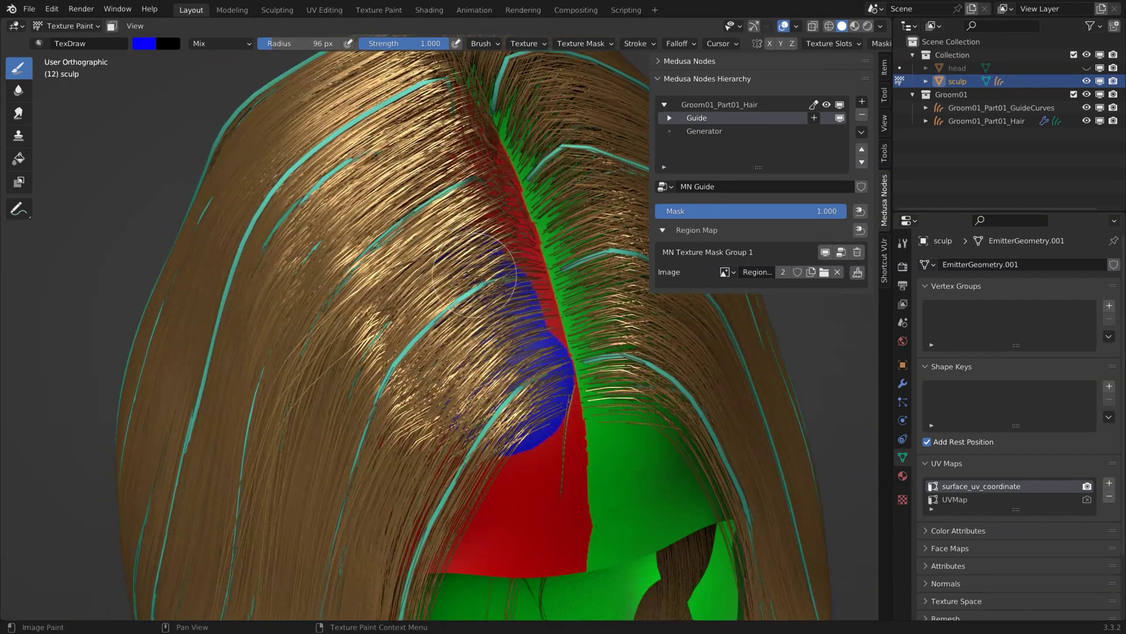
pyautogui.moveTo(510, 305); pyautogui.dragTo(509, 352)
# - Examine the blue patch from several angles and undo the blue strokes
pyautogui.moveTo(507, 339); pyautogui.dragTo(473, 296, button='middle')
pyautogui.scroll(-4, 473, 297)
pyautogui.scroll(4, 428, 311)
pyautogui.moveTo(462, 221)
pyautogui.mouseDown(button='middle')
pyautogui.moveTo(434, 299)
pyautogui.moveTo(475, 260)
pyautogui.moveTo(380, 282)
pyautogui.moveTo(457, 393)
pyautogui.moveTo(449, 352)
pyautogui.mouseUp(button='middle')
pyautogui.hotkey('ctrl', 'z')
pyautogui.hotkey('ctrl', 'z')
pyautogui.hotkey('ctrl', 'z')
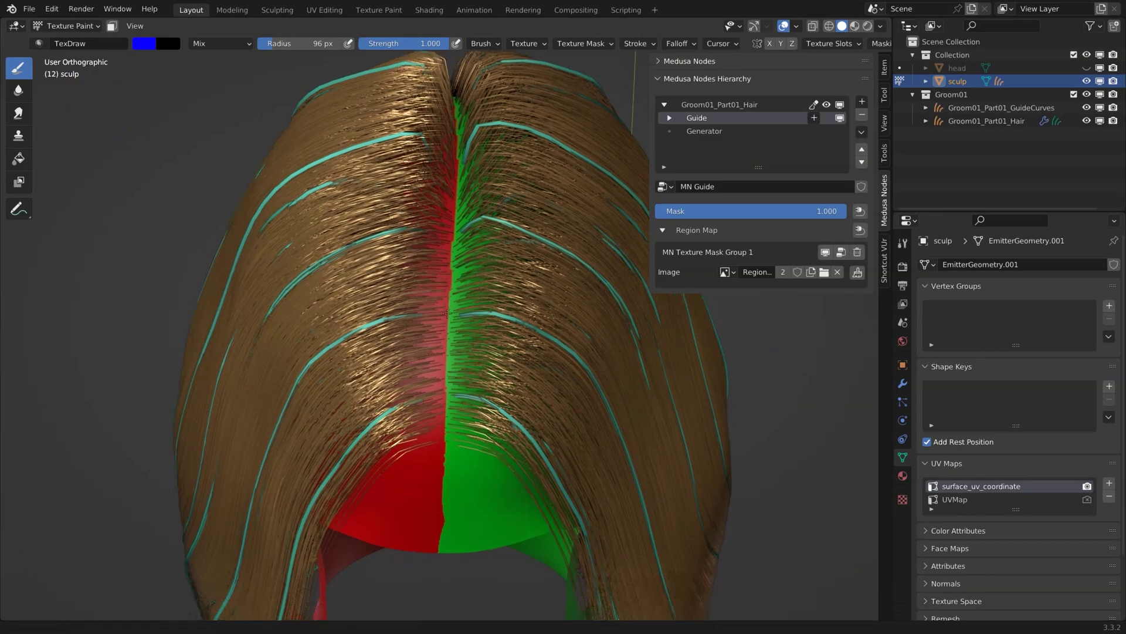
# - Pick another brush color, resize the brush and paint a short stroke beside the parting
pyautogui.rightClick(443, 312)
pyautogui.click(354, 277)
pyautogui.press('f')
pyautogui.click(488, 328)
pyautogui.moveTo(488, 328); pyautogui.dragTo(487, 321)
pyautogui.moveTo(487, 321)
pyautogui.mouseDown(button='middle')
pyautogui.moveTo(422, 338)
pyautogui.moveTo(435, 267)
pyautogui.moveTo(515, 253)
pyautogui.moveTo(476, 246)
pyautogui.moveTo(419, 207)
pyautogui.moveTo(660, 200)
pyautogui.mouseUp(button='middle')
# - Select Groom01_Part01_Hair in Object Mode and add a Clump deformer to its Medusa Nodes hierarchy
pyautogui.hotkey('ctrl', 'Tab')
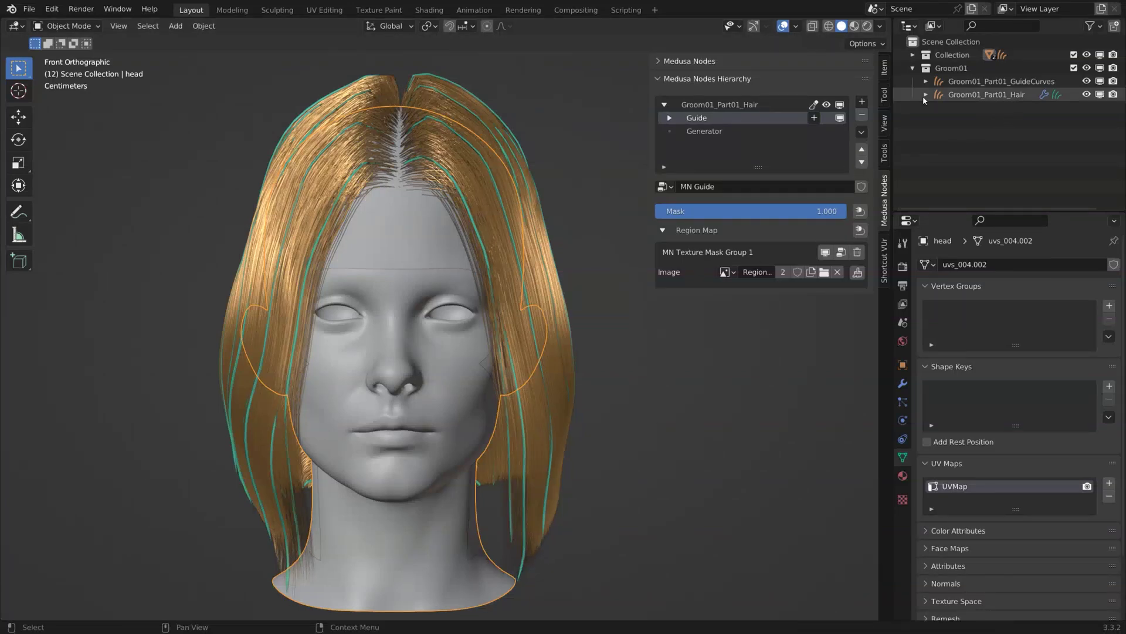
pyautogui.click(1023, 98)
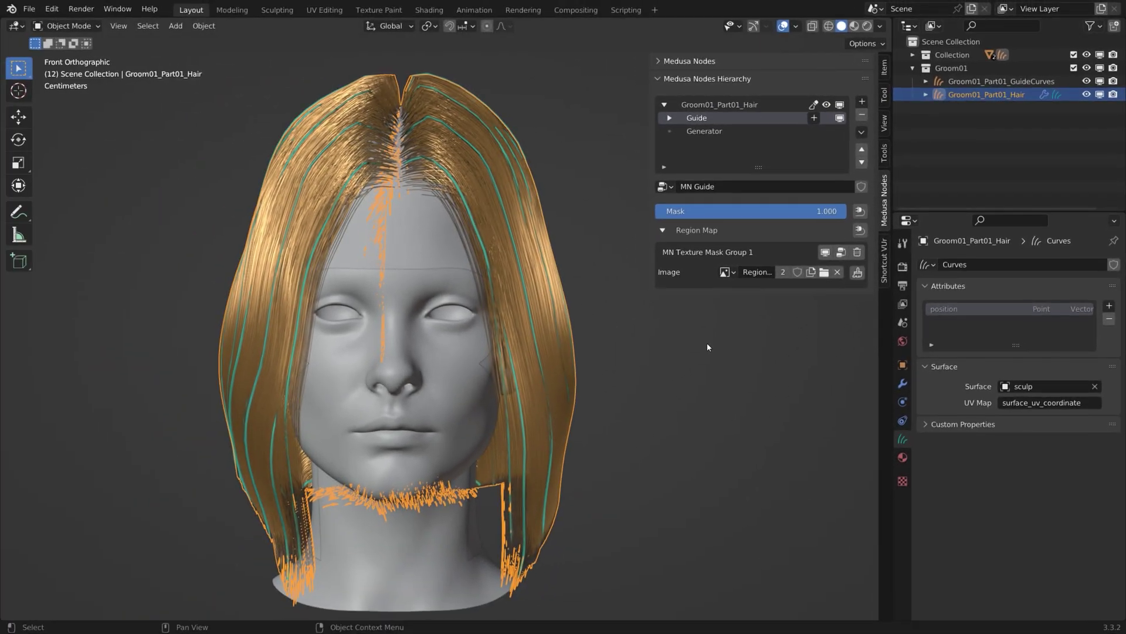
pyautogui.click(582, 426)
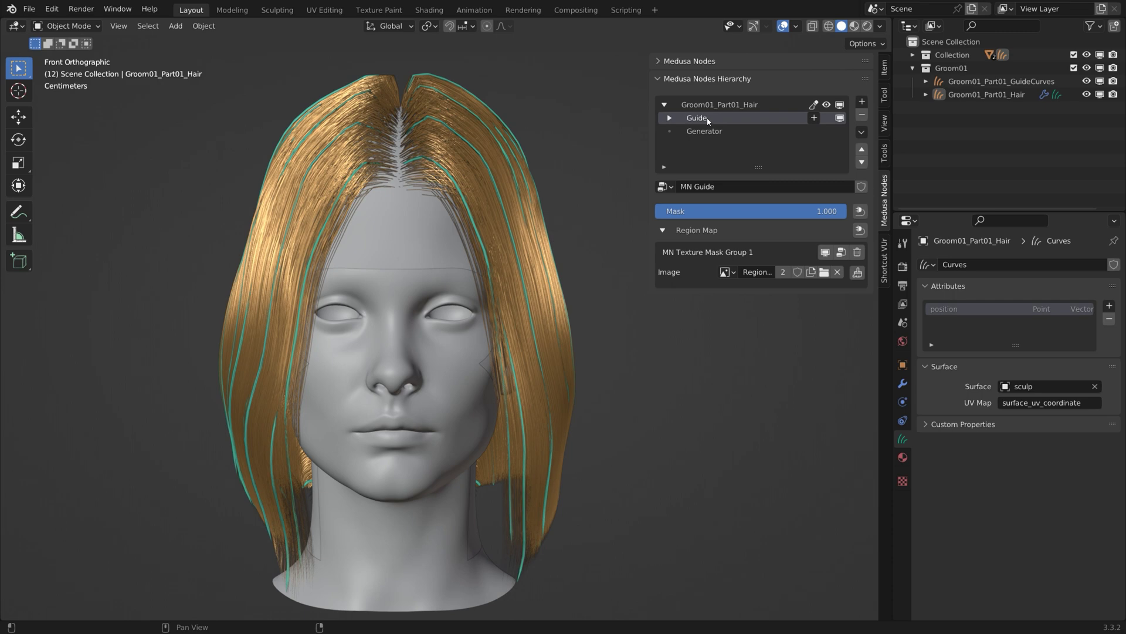
pyautogui.click(861, 102)
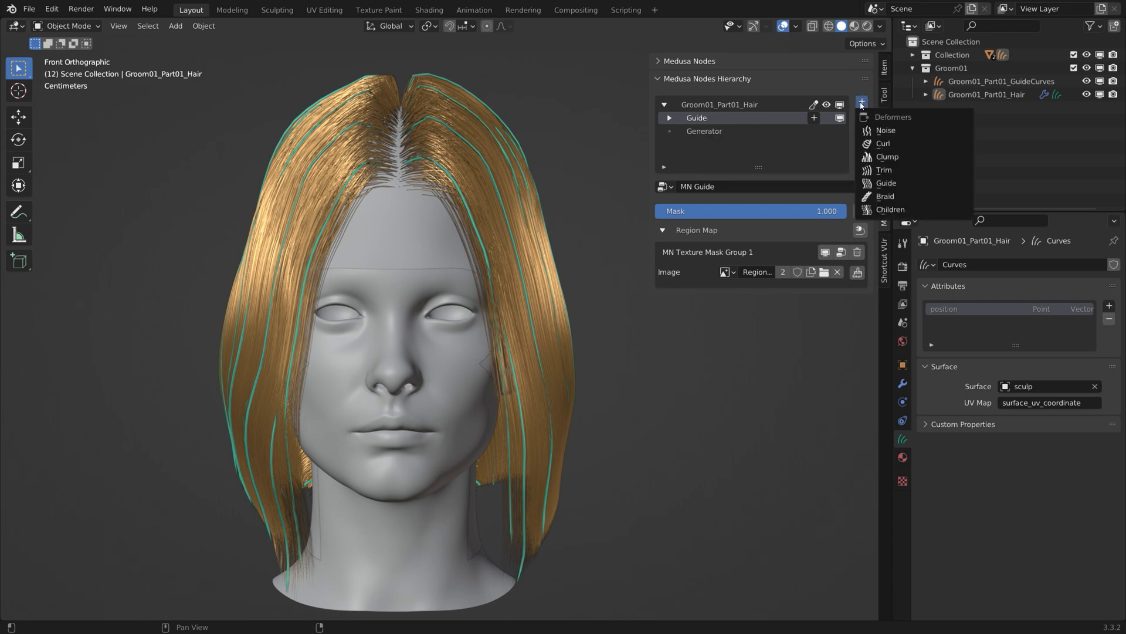
pyautogui.click(887, 156)
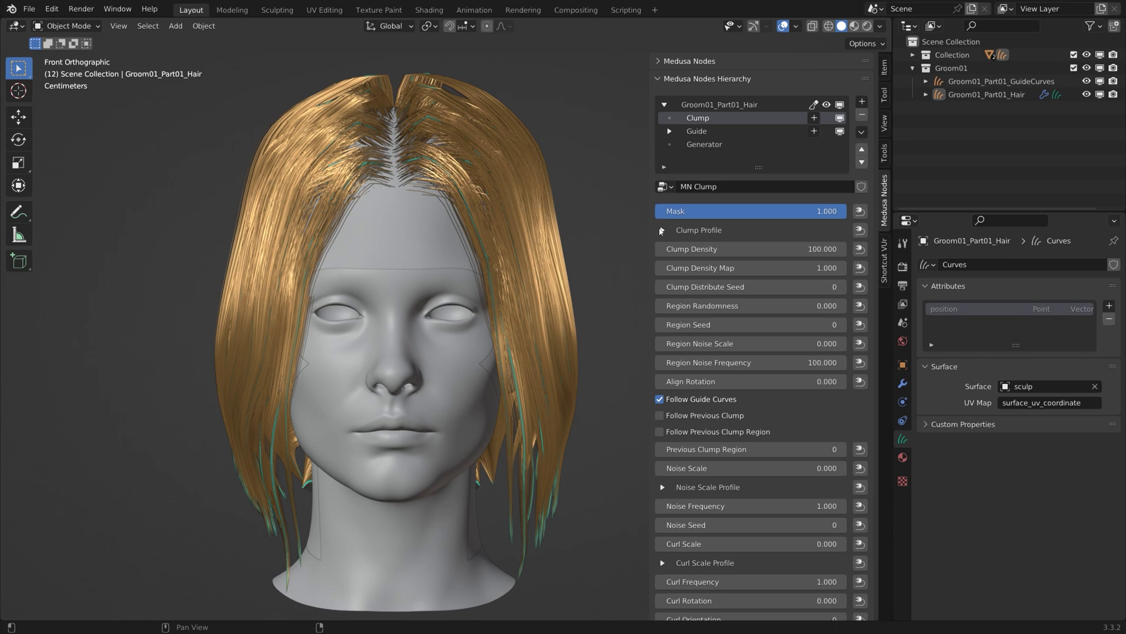
# - Inspect the Clump deformer's profile curve and its effect on the hair from the side and above
pyautogui.moveTo(564, 233); pyautogui.dragTo(508, 237, button='middle')
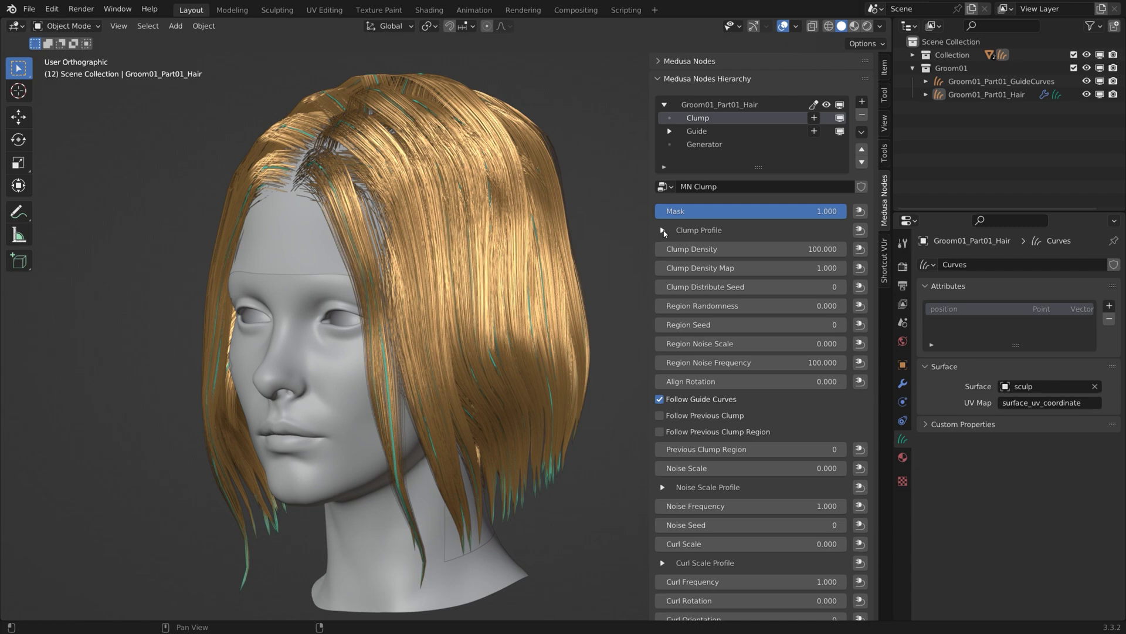
pyautogui.click(663, 231)
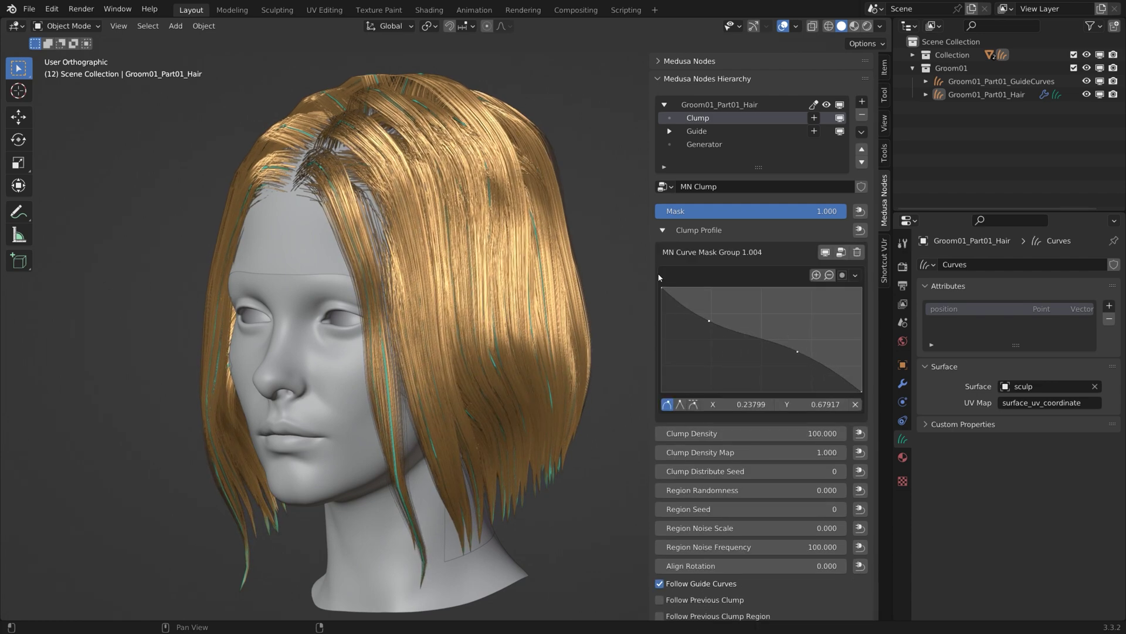
pyautogui.click(663, 230)
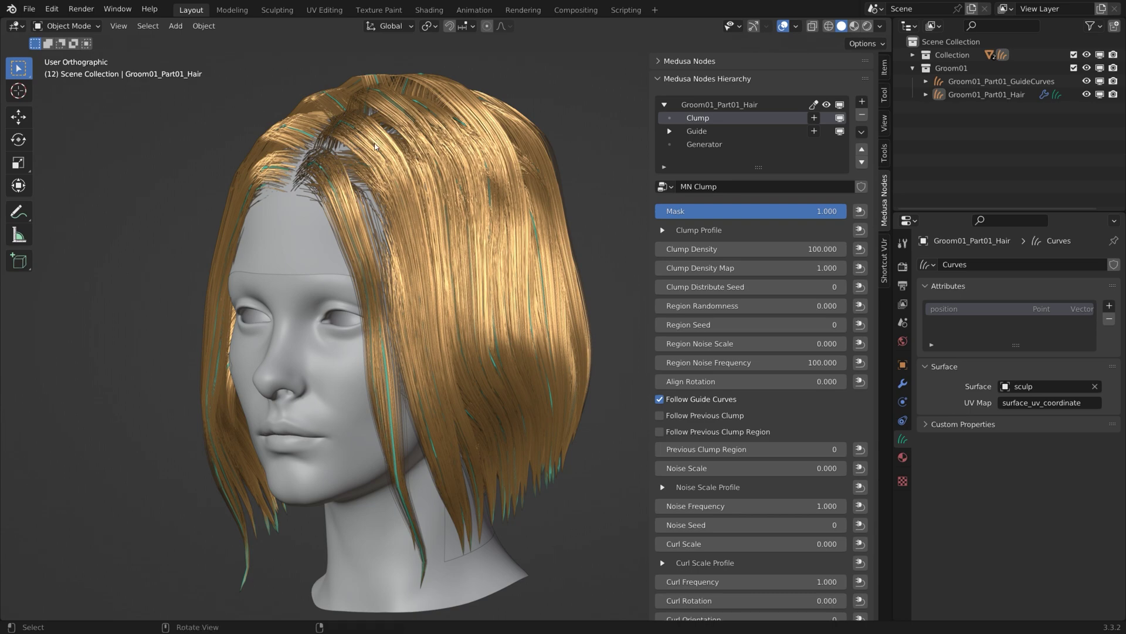
pyautogui.moveTo(457, 124); pyautogui.dragTo(387, 176, button='middle')
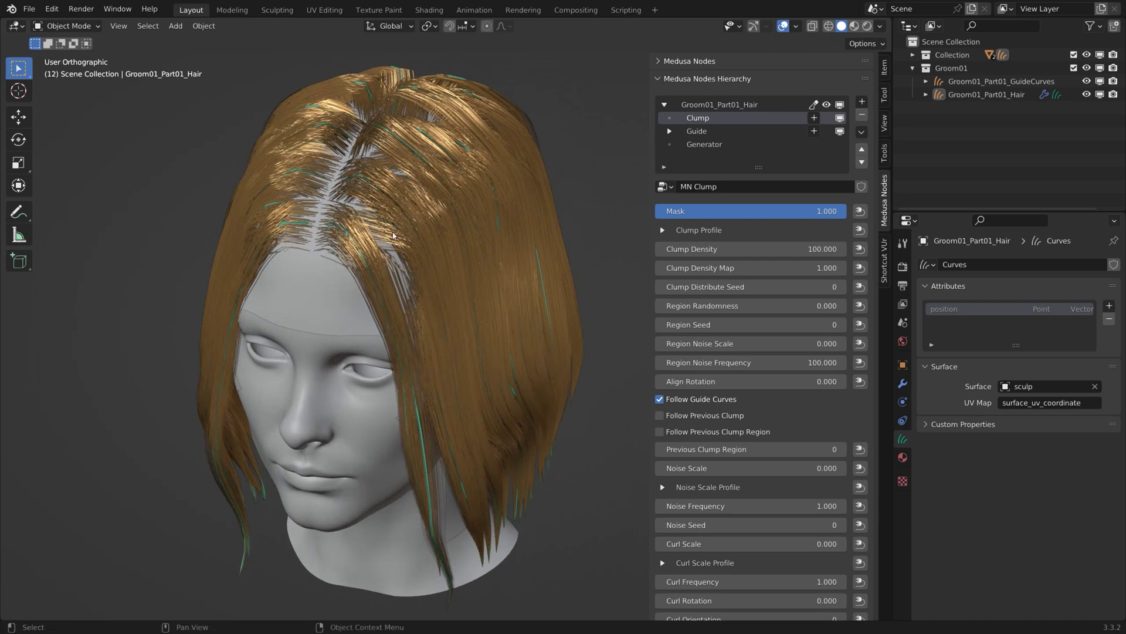
# - Expand the Guide node, try opening Groom01_Part01_GuideCurves for sculpting and undo back to Object Mode
pyautogui.click(669, 131)
pyautogui.click(814, 144)
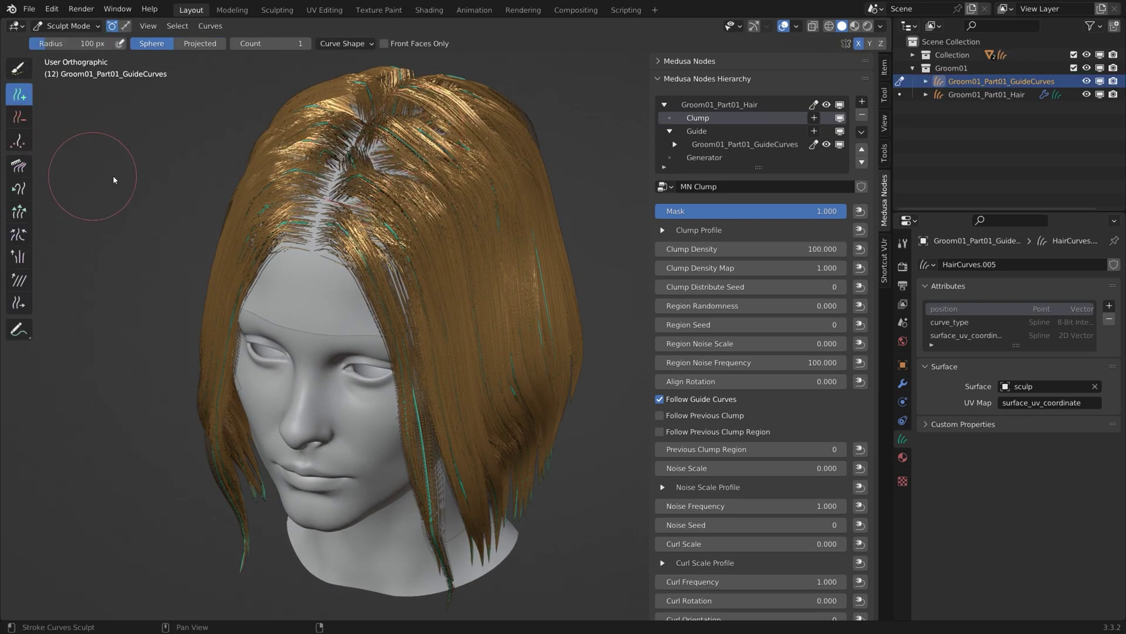
pyautogui.hotkey('ctrl', 'z')
pyautogui.hotkey('ctrl', 'z')
pyautogui.hotkey('ctrl', 'z')
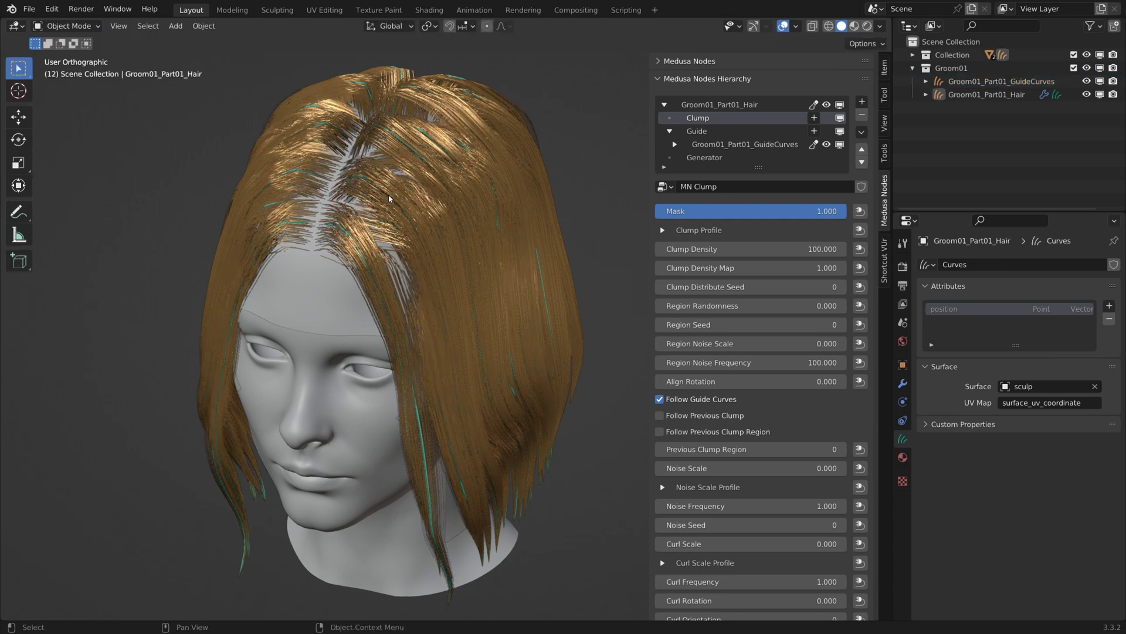
# - Turn off Follow Guide Curves for the Clump deformer and set Clump Density to 2000
pyautogui.click(660, 399)
pyautogui.moveTo(549, 322); pyautogui.dragTo(519, 320, button='middle')
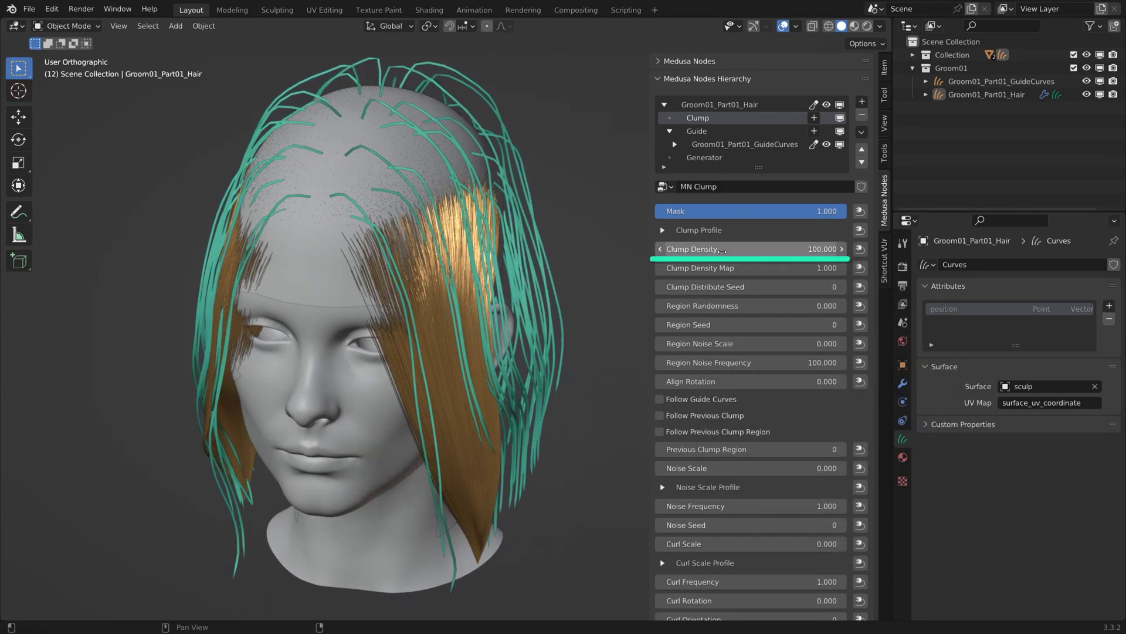
pyautogui.click(693, 250)
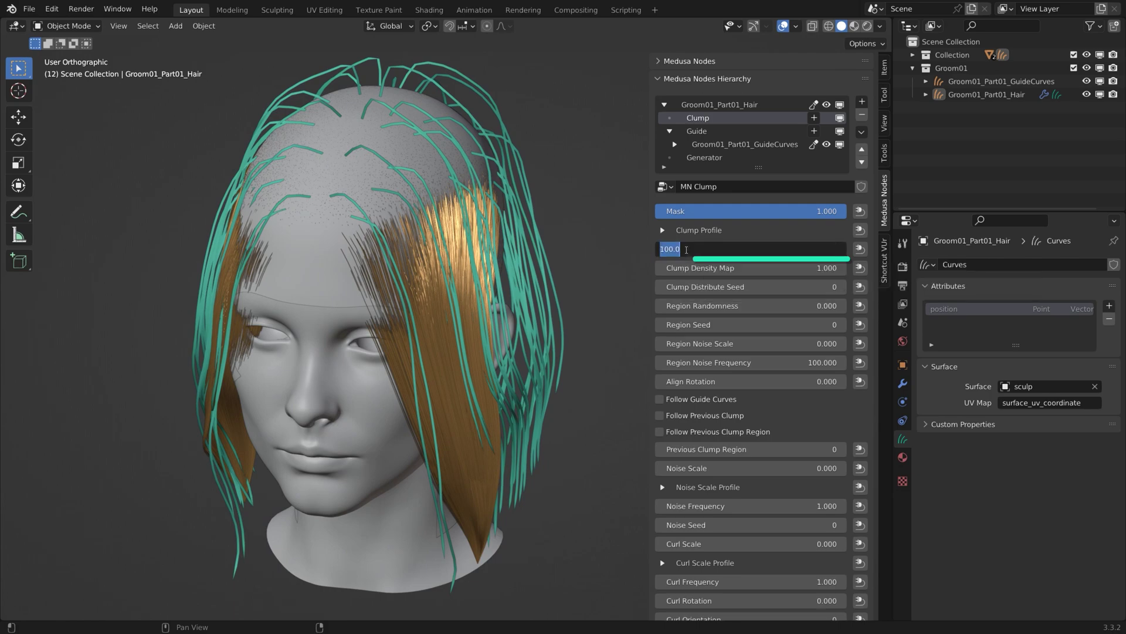
pyautogui.write('2000')
pyautogui.press('Return')
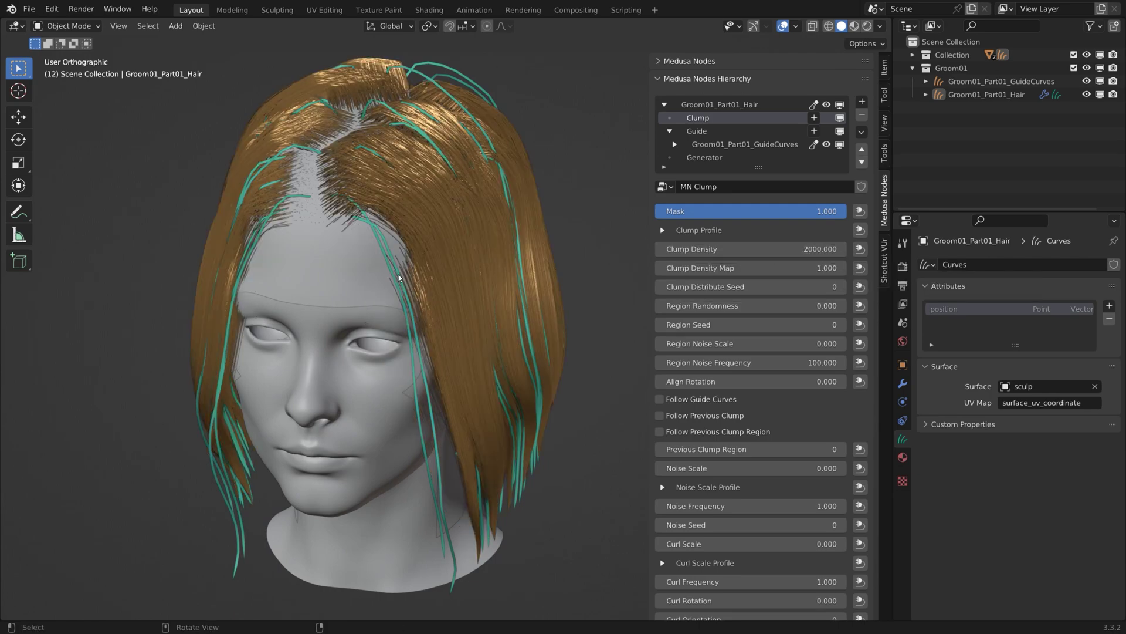
pyautogui.moveTo(516, 270)
pyautogui.mouseDown(button='middle')
pyautogui.moveTo(568, 266)
pyautogui.moveTo(518, 258)
pyautogui.mouseUp(button='middle')
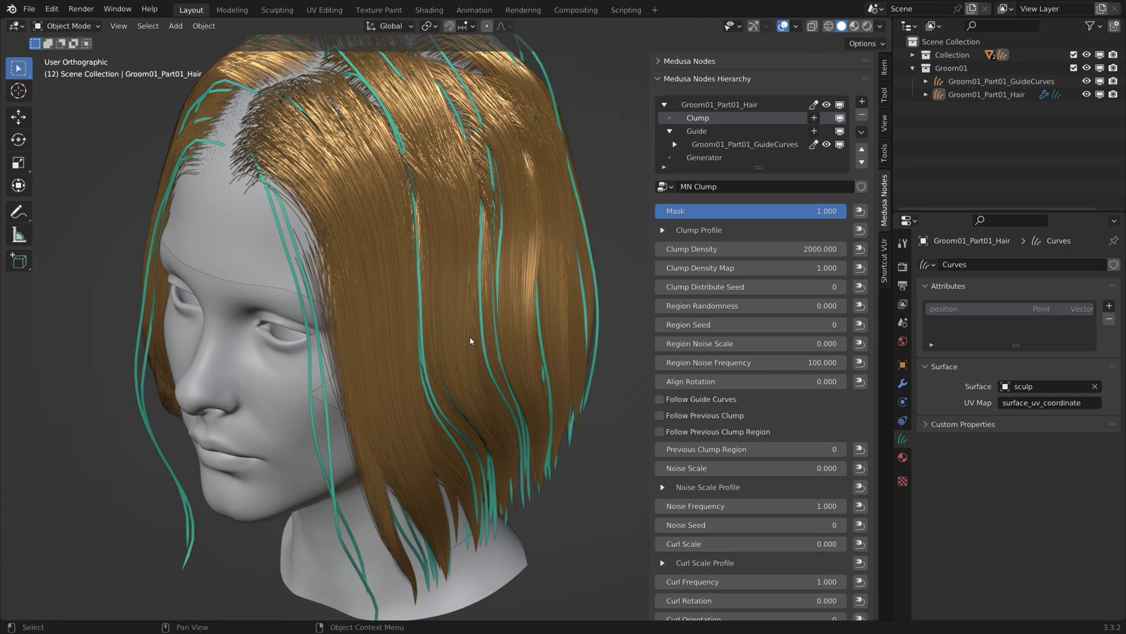
# - Toggle the Clump deformer's viewport visibility off and on to compare the hair with and without clumping
pyautogui.click(840, 119)
pyautogui.click(840, 119)
pyautogui.click(840, 118)
pyautogui.click(840, 117)
pyautogui.scroll(-1, 427, 300)
# - Try a Clump Density of 5000, followed by 10000
pyautogui.click(685, 248)
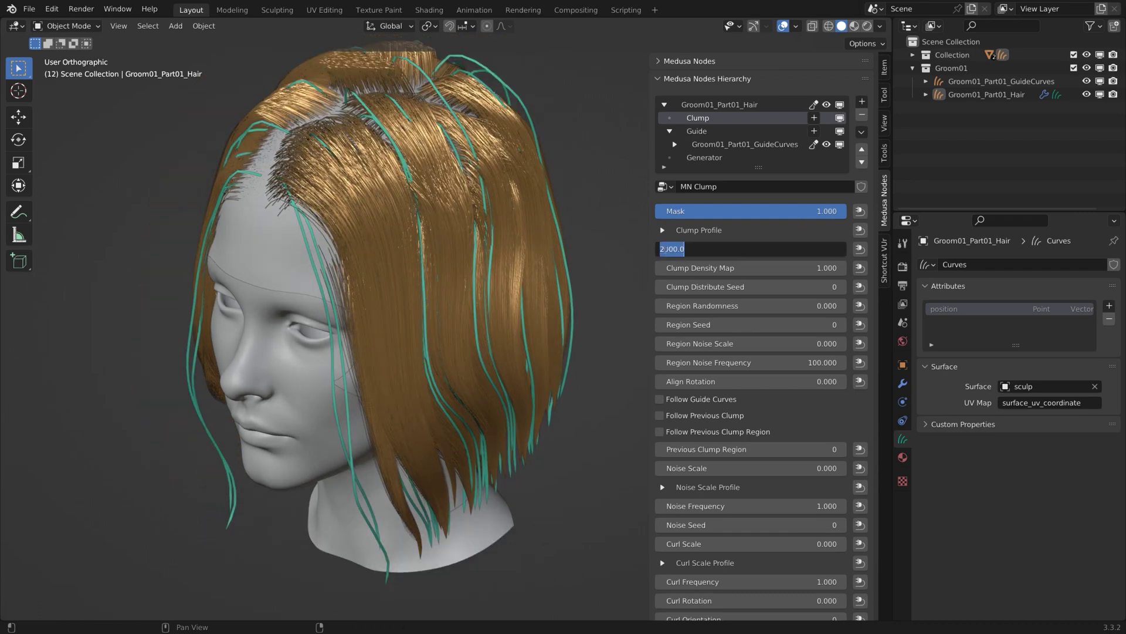
pyautogui.write('5000')
pyautogui.press('Return')
pyautogui.click(705, 249)
pyautogui.write('10000')
pyautogui.press('Return')
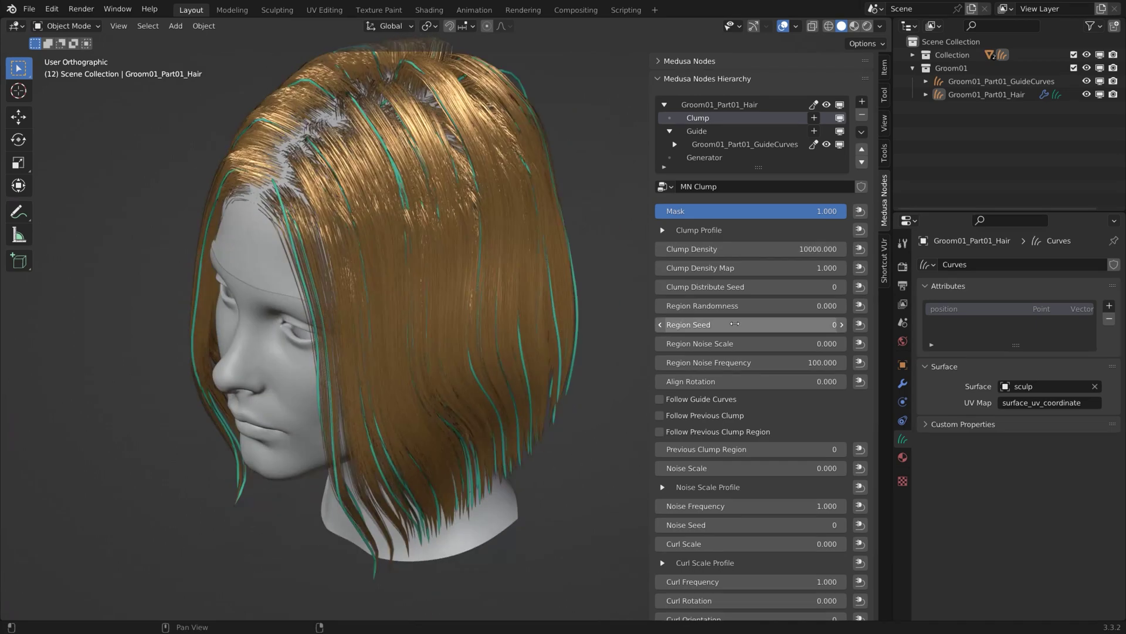
# - Set Clump Density to 1000000 and adjust the Clump Mask, ending at 1.000
pyautogui.click(704, 248)
pyautogui.write('1000000')
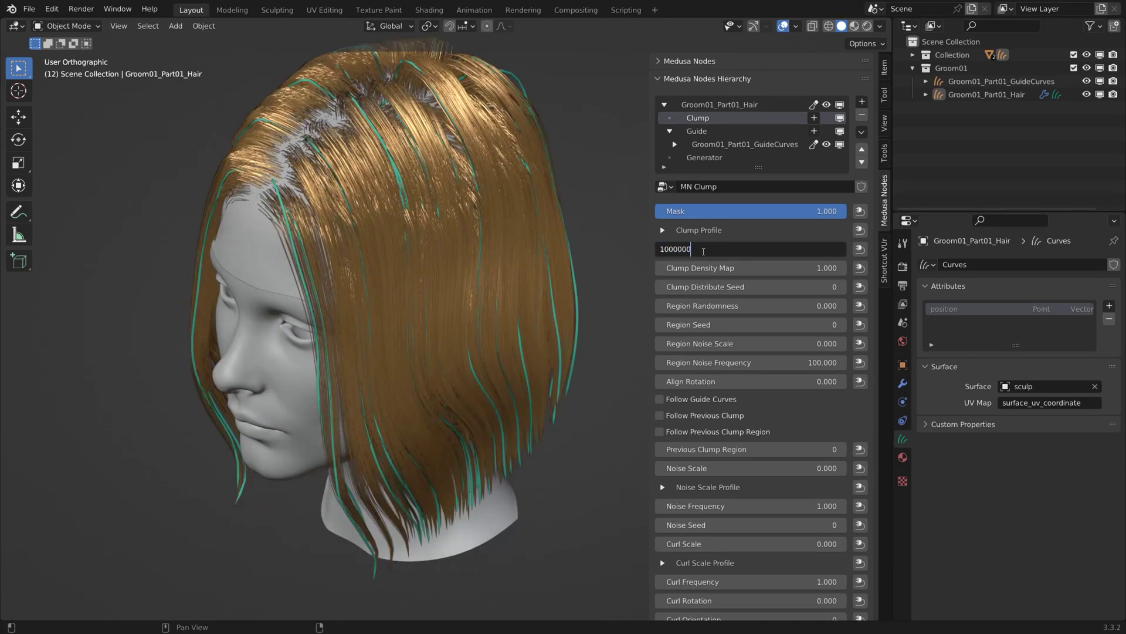
pyautogui.press('Return')
pyautogui.moveTo(762, 212); pyautogui.dragTo(847, 211)
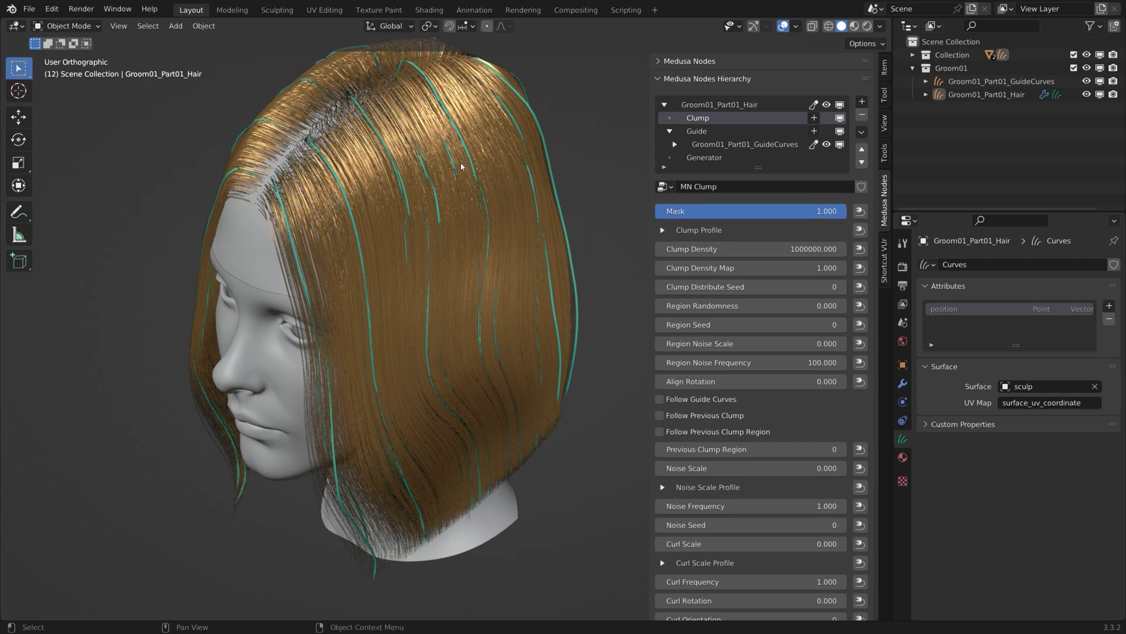
# - Set the Clump deformer's Clump Density to 1000 and turn on Follow Guide Curves
pyautogui.click(783, 249)
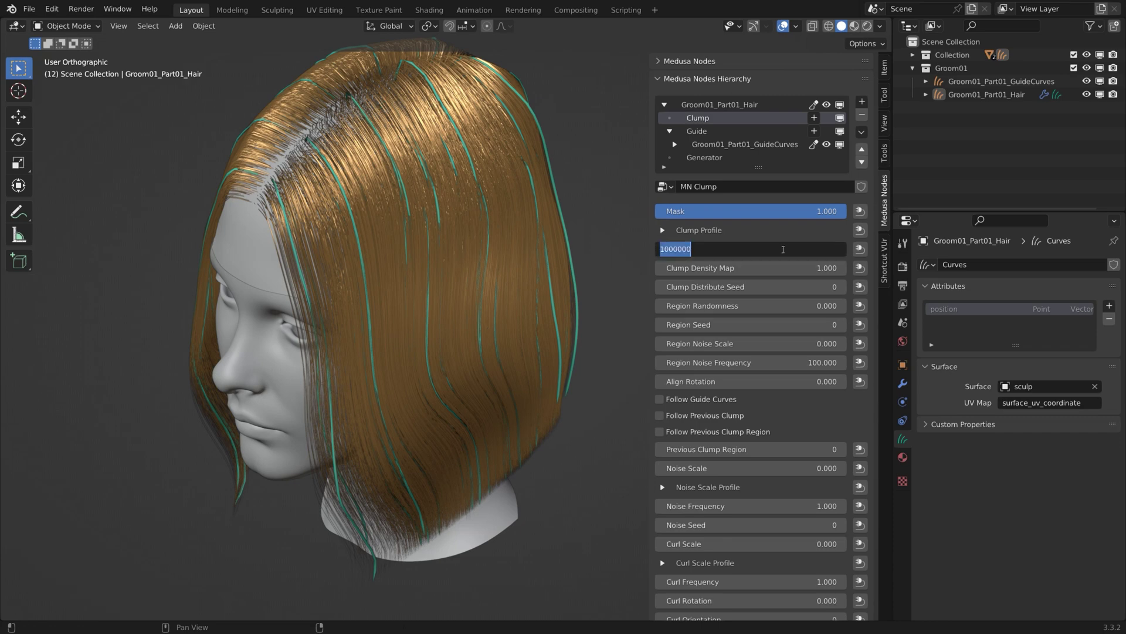
pyautogui.write('1000')
pyautogui.press('Return')
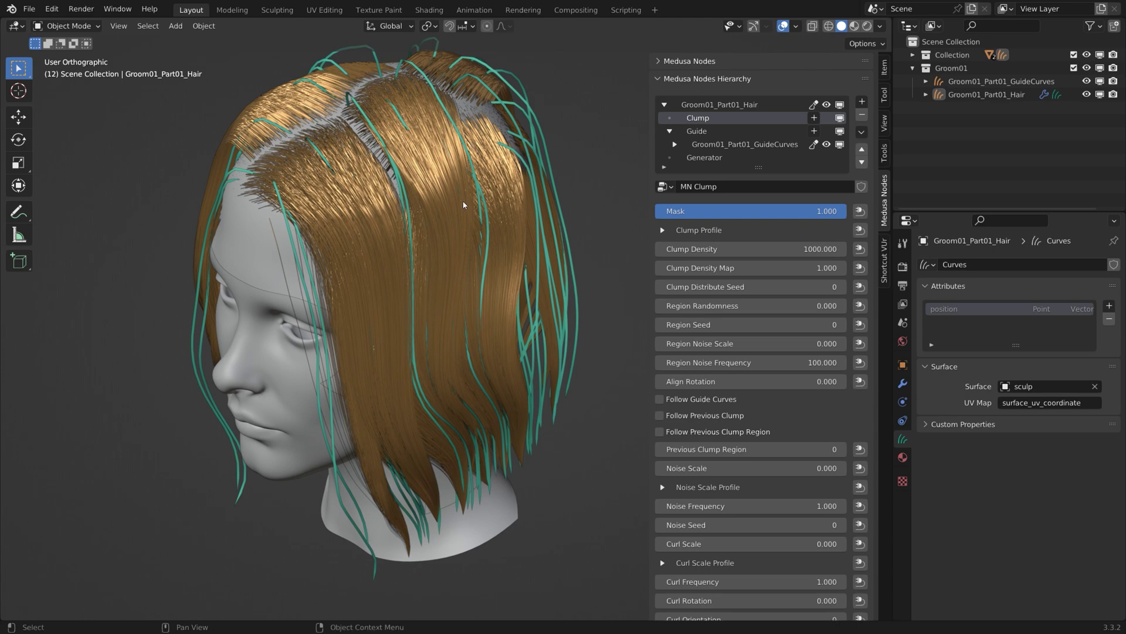
pyautogui.click(659, 399)
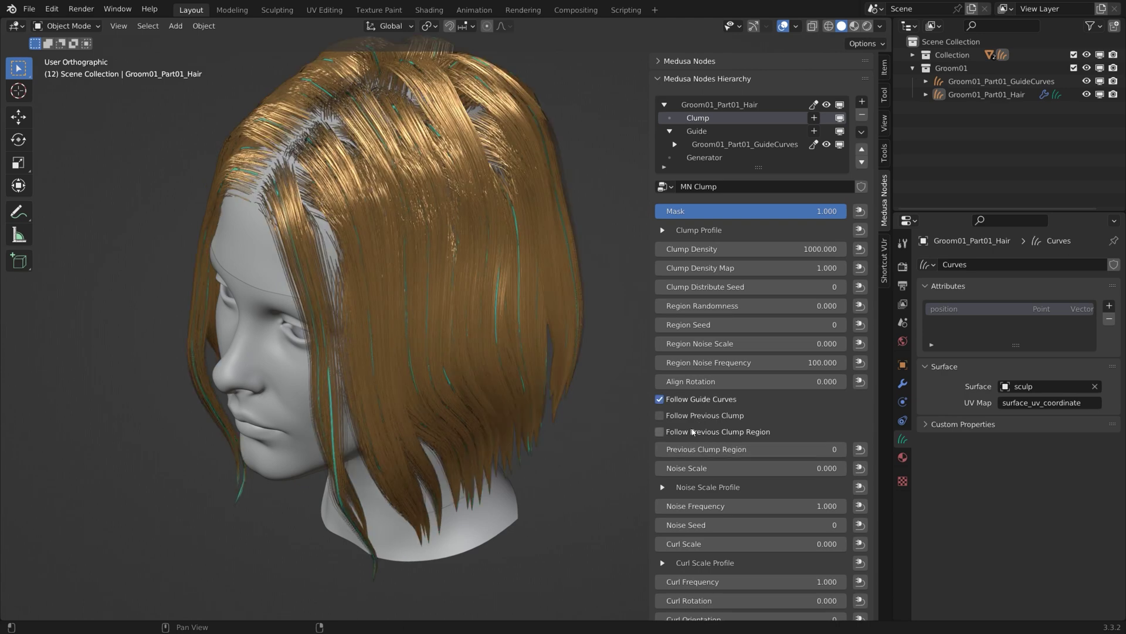
# - Enable Cavity in the viewport shading, change its type and raise its strength so the hair strands stand out more
pyautogui.click(882, 25)
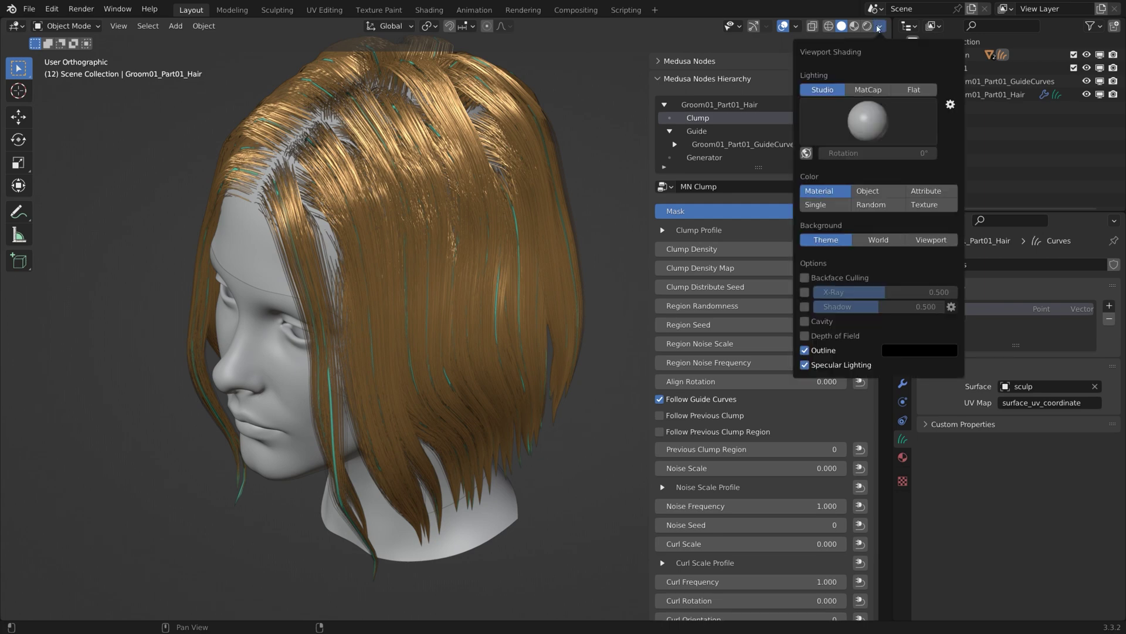
pyautogui.click(805, 322)
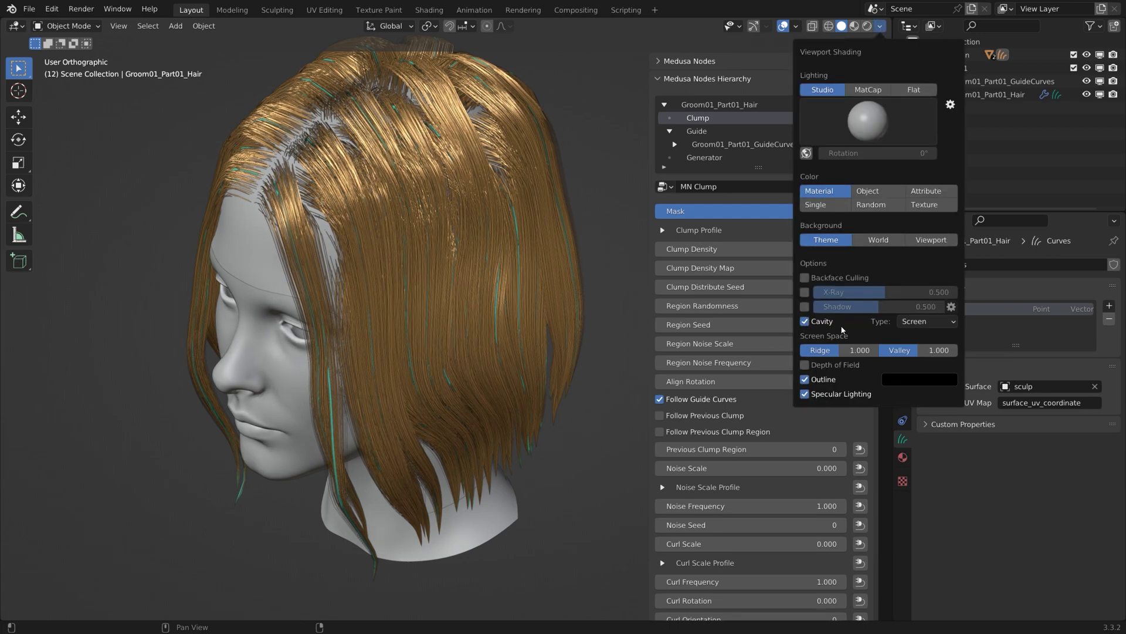
pyautogui.click(927, 322)
pyautogui.click(923, 335)
pyautogui.moveTo(915, 351); pyautogui.dragTo(968, 350)
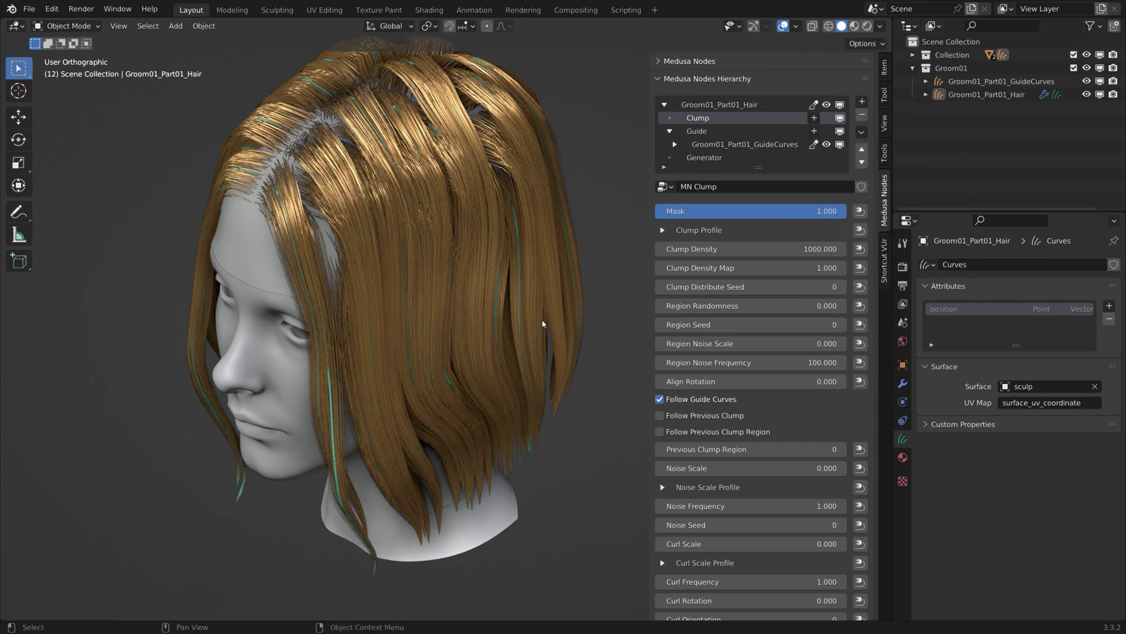
pyautogui.moveTo(548, 322); pyautogui.dragTo(516, 328, button='middle')
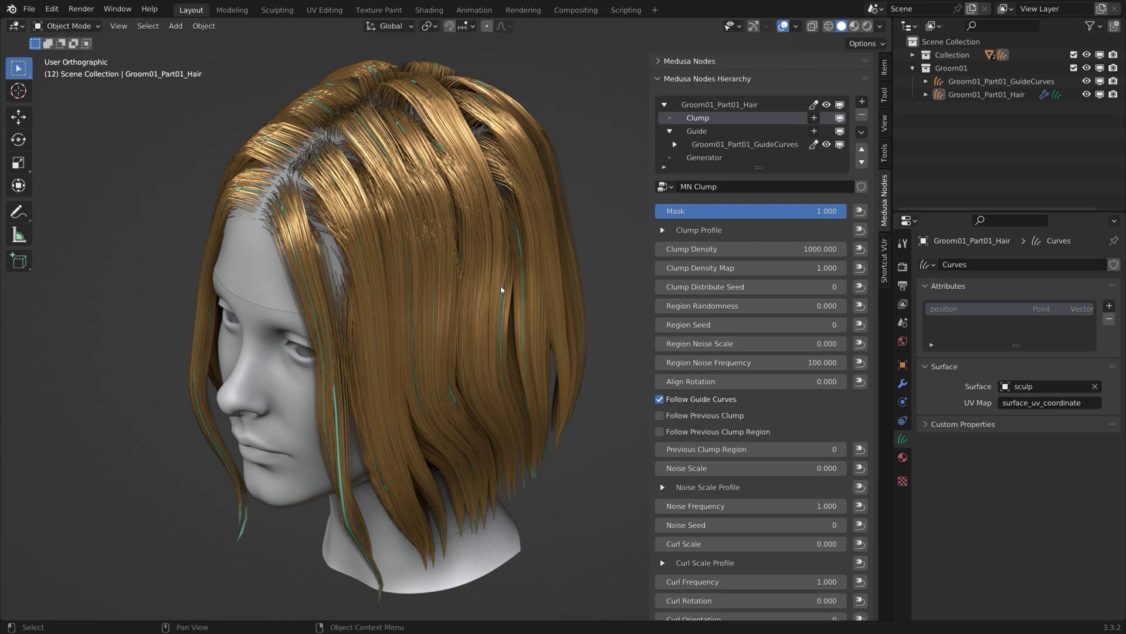
# - Add a second Clump deformer to the hair and turn off its Follow Guide Curves option
pyautogui.click(862, 103)
pyautogui.click(887, 157)
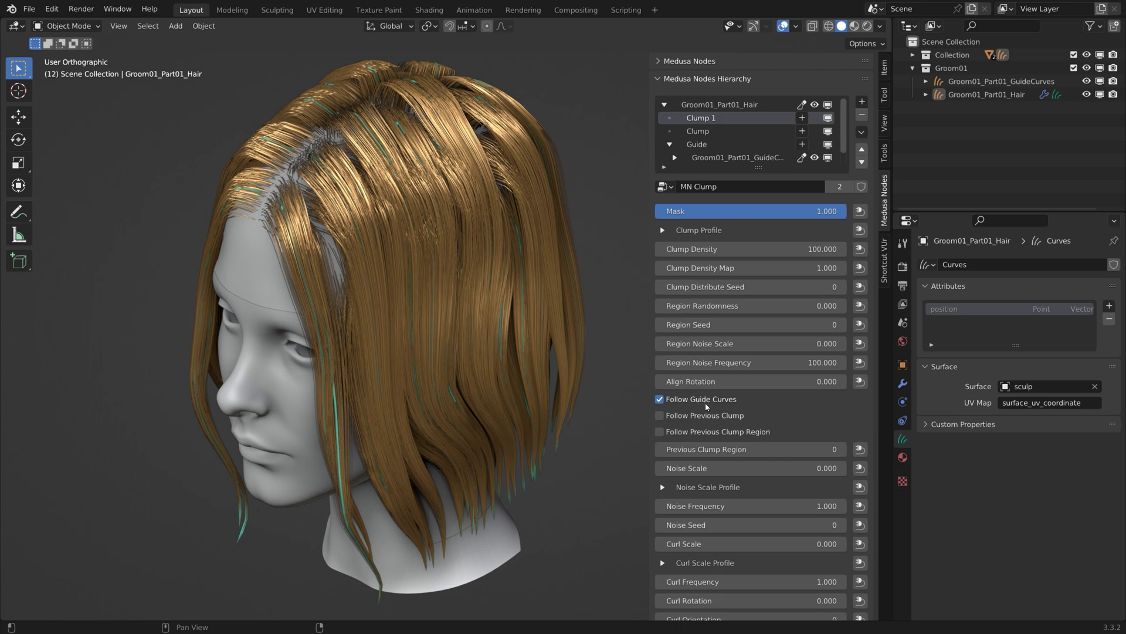
pyautogui.click(659, 400)
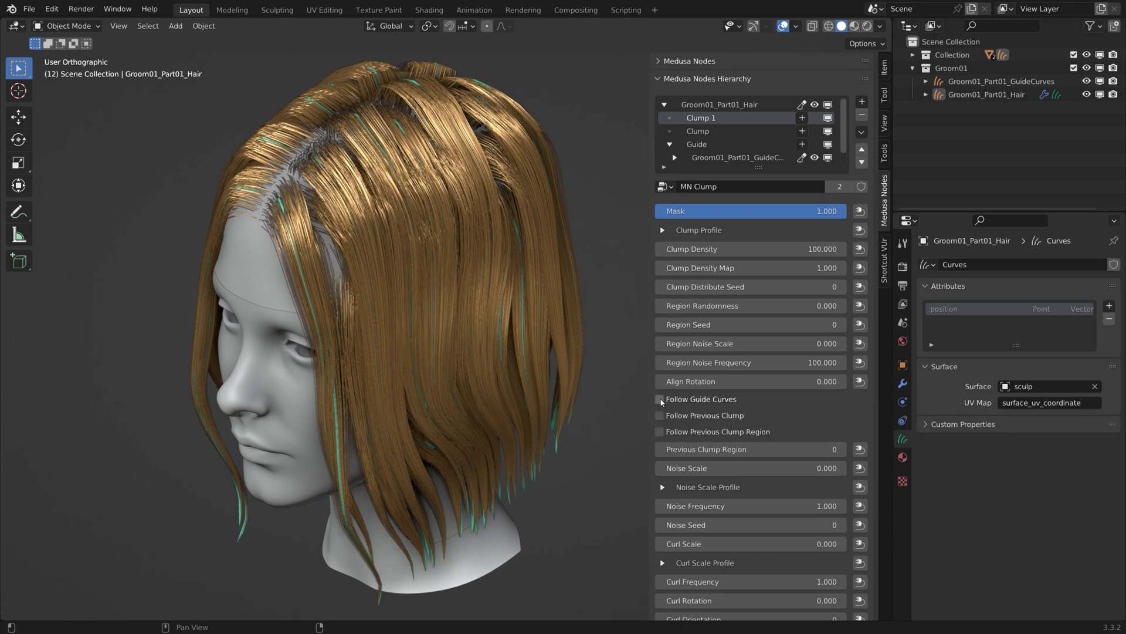
# - Try a Clump Density of 100000 on the second Clump deformer, ending at 20000
pyautogui.click(718, 252)
pyautogui.write('100000')
pyautogui.press('Return')
pyautogui.click(719, 252)
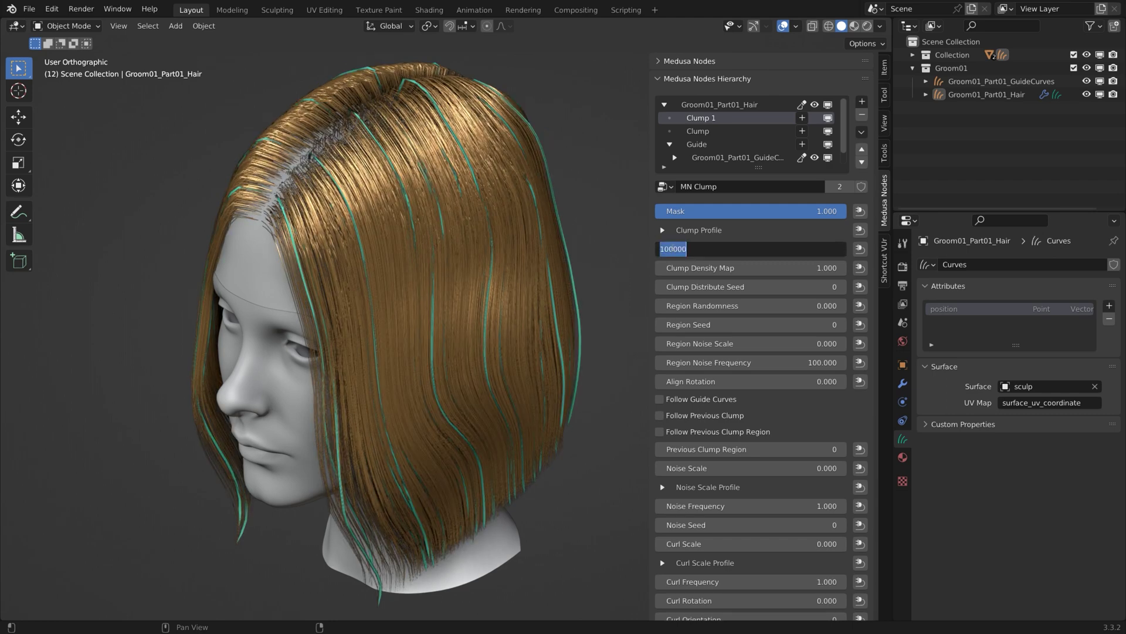
pyautogui.moveTo(669, 249); pyautogui.dragTo(657, 246)
pyautogui.write('3')
pyautogui.press('Return')
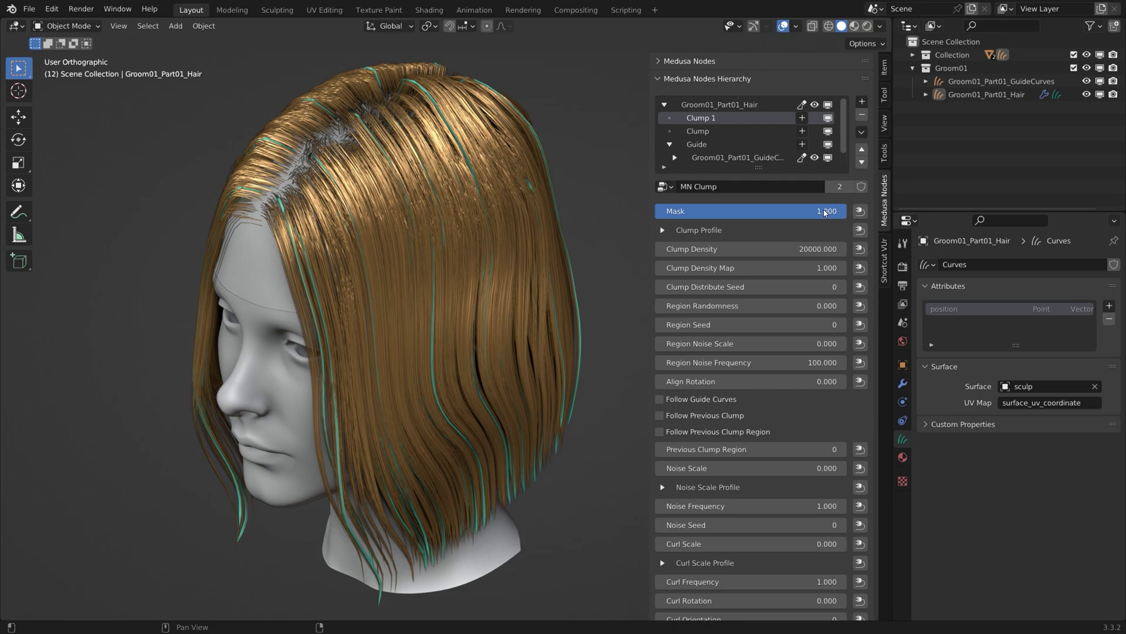
# - Review the mask group types available for the second Clump deformer's Mask, keeping the Mask at 1.000
pyautogui.moveTo(820, 215); pyautogui.dragTo(696, 215)
pyautogui.click(859, 211)
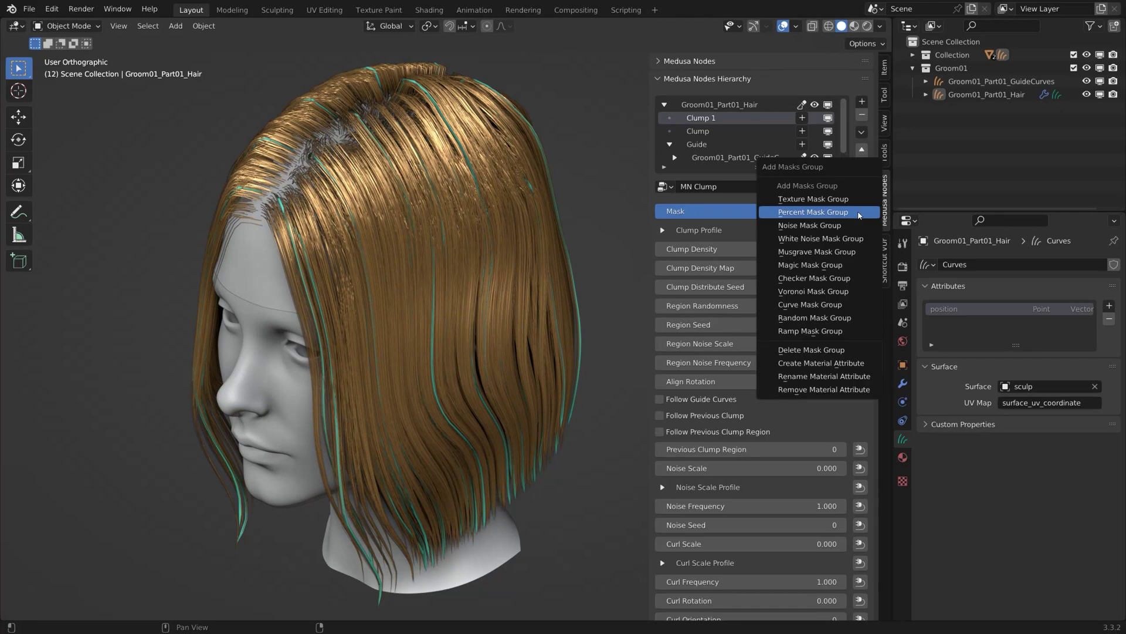
pyautogui.click(792, 212)
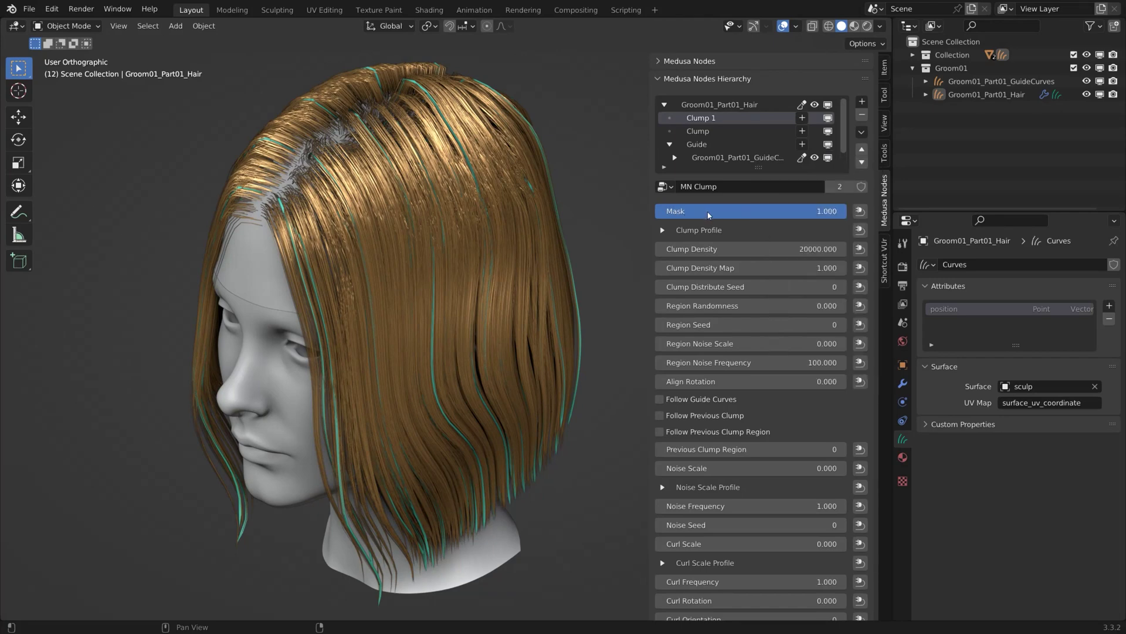
pyautogui.click(860, 211)
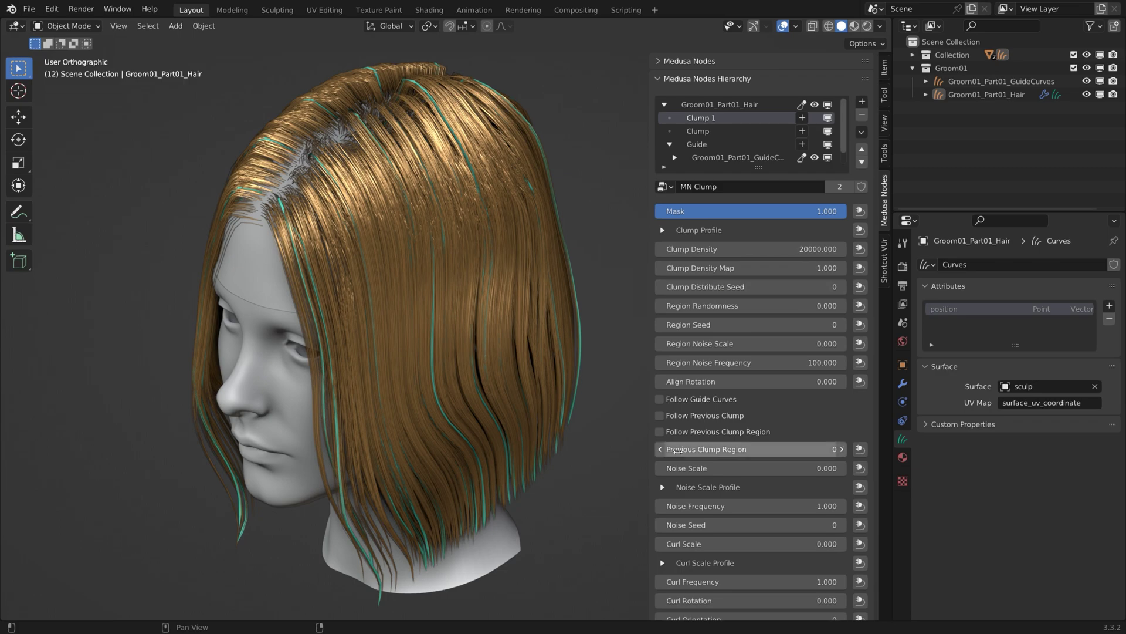
# - Turn on Follow Previous Clump for the second Clump deformer
pyautogui.moveTo(510, 399)
pyautogui.mouseDown(button='middle')
pyautogui.moveTo(592, 396)
pyautogui.moveTo(605, 384)
pyautogui.moveTo(519, 398)
pyautogui.mouseUp(button='middle')
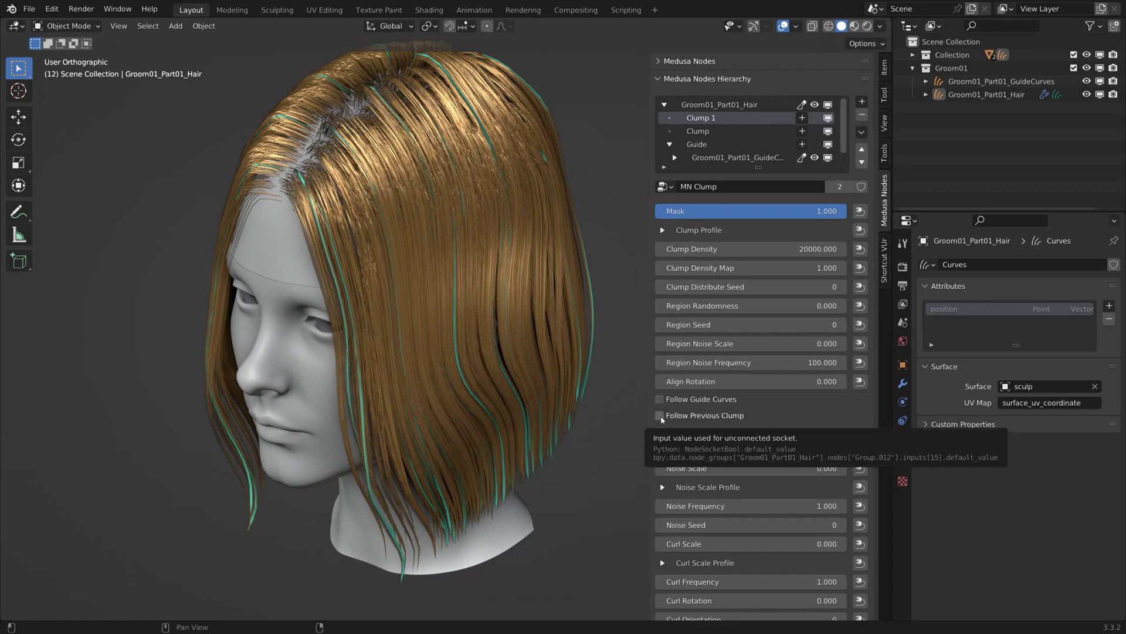
pyautogui.click(659, 416)
pyautogui.moveTo(533, 307); pyautogui.dragTo(508, 413, button='middle')
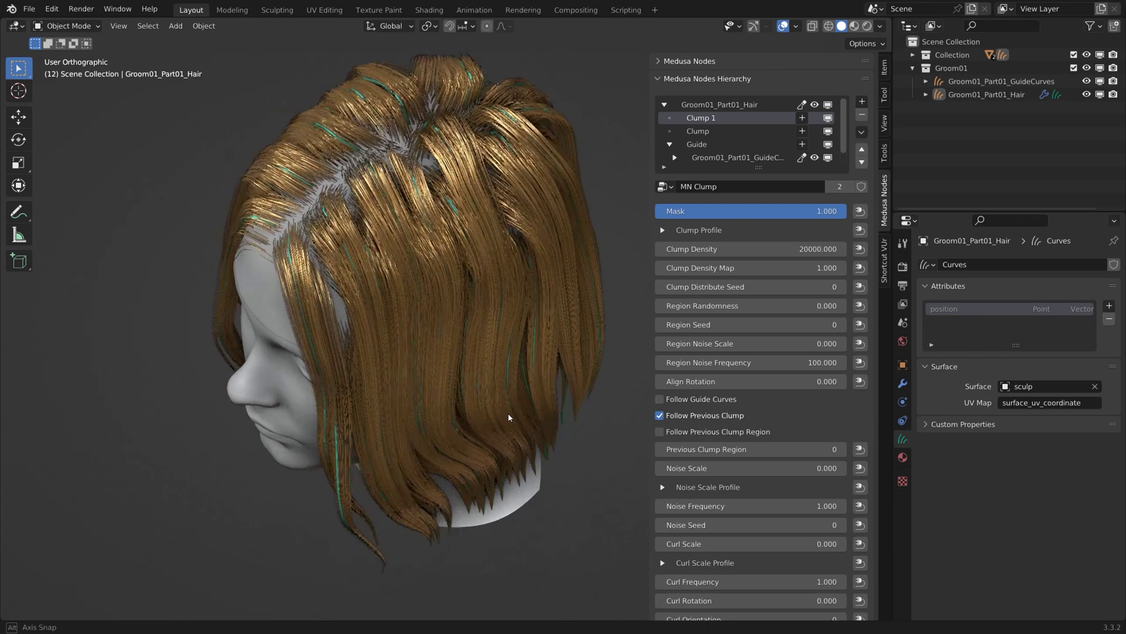
# - Reshape the second deformer's Clump Profile curve with three added points into a steep initial drop, the last point at about X 0.72, Y 0.16
pyautogui.click(661, 231)
pyautogui.moveTo(683, 301); pyautogui.dragTo(684, 320)
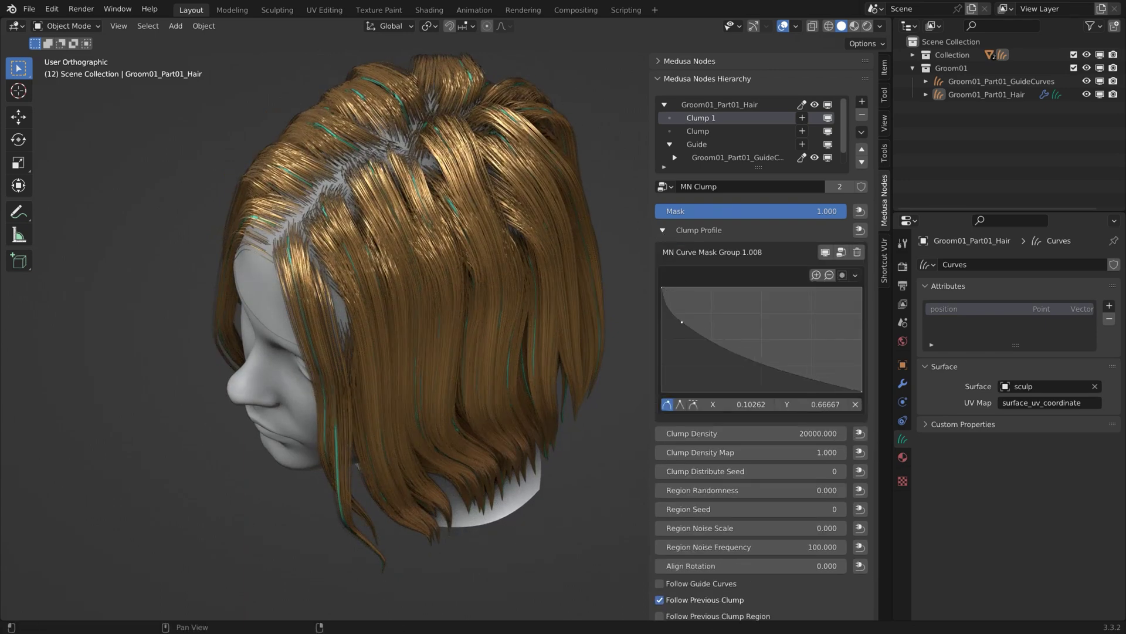
pyautogui.moveTo(769, 361); pyautogui.dragTo(776, 360)
pyautogui.moveTo(684, 321); pyautogui.dragTo(684, 339)
pyautogui.moveTo(776, 360); pyautogui.dragTo(803, 365)
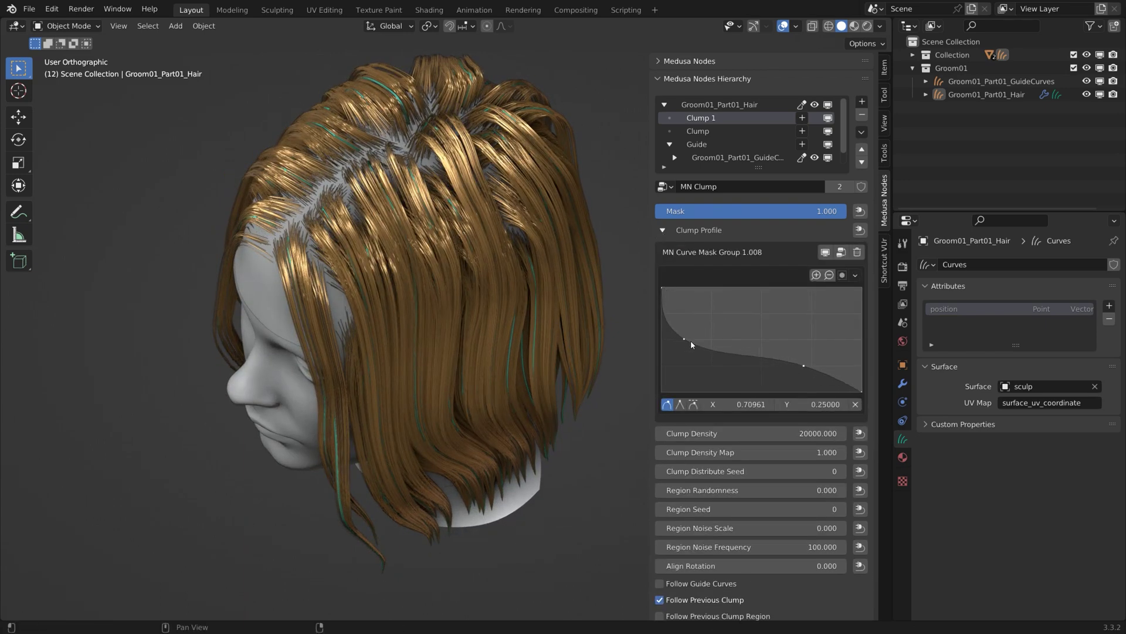
pyautogui.moveTo(684, 339); pyautogui.dragTo(685, 346)
pyautogui.moveTo(804, 366); pyautogui.dragTo(805, 371)
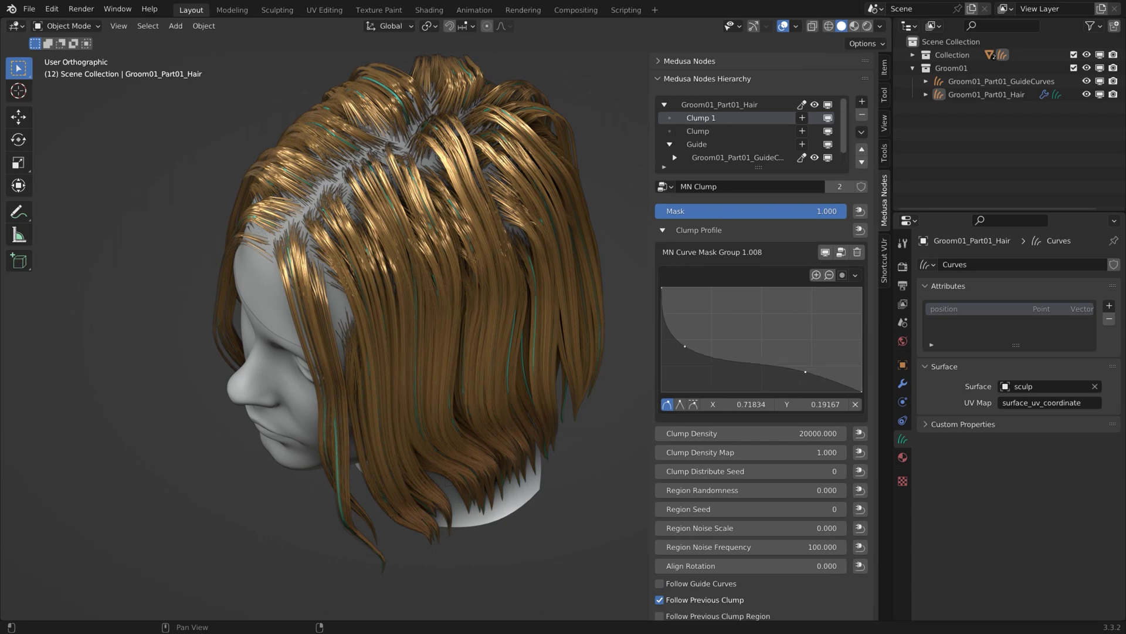
pyautogui.moveTo(685, 346); pyautogui.dragTo(697, 361)
pyautogui.moveTo(664, 315); pyautogui.dragTo(669, 309)
pyautogui.moveTo(805, 371); pyautogui.dragTo(807, 375)
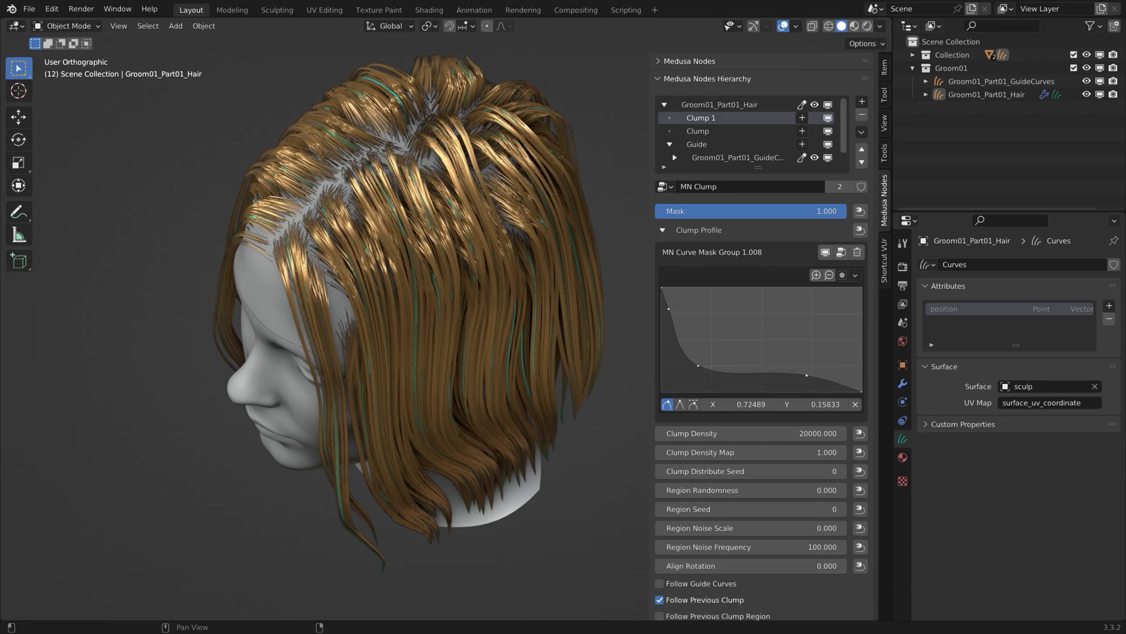
pyautogui.moveTo(576, 172); pyautogui.dragTo(425, 175, button='middle')
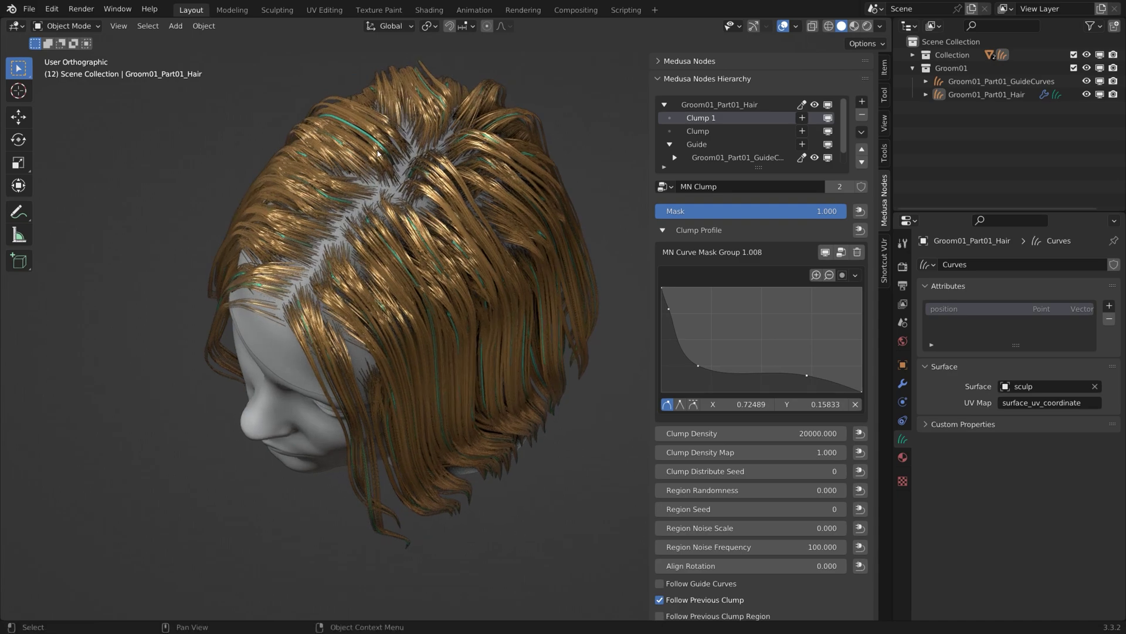
pyautogui.moveTo(456, 173); pyautogui.dragTo(352, 208, button='middle')
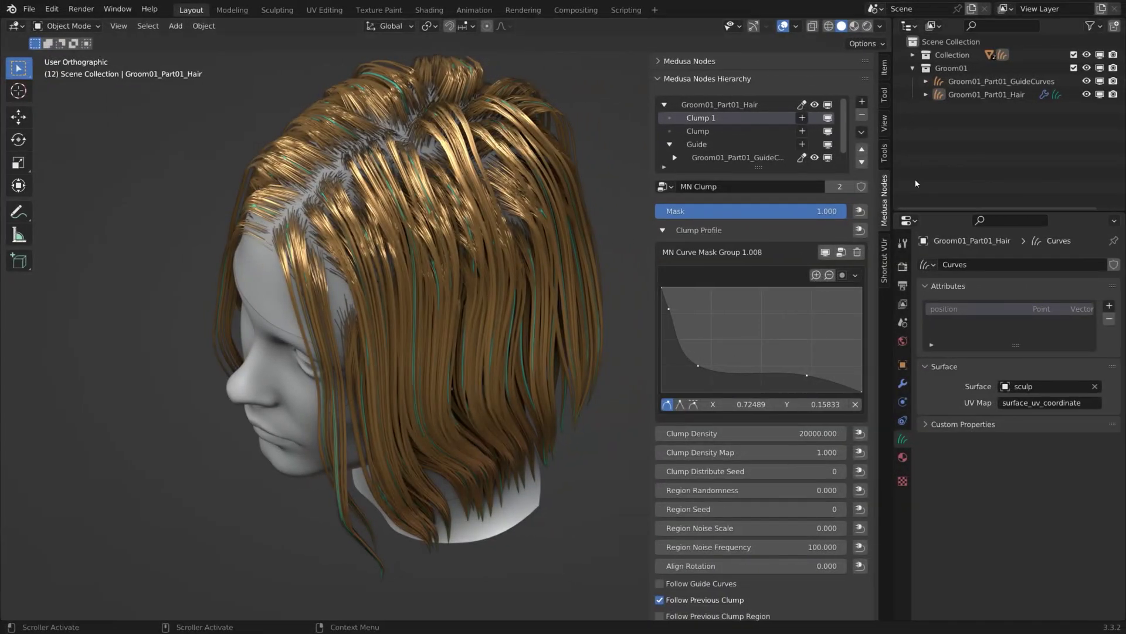
# - Set the second Clump deformer's Noise Scale to 0.03
pyautogui.scroll(-5, 886, 258)
pyautogui.scroll(-7, 886, 260)
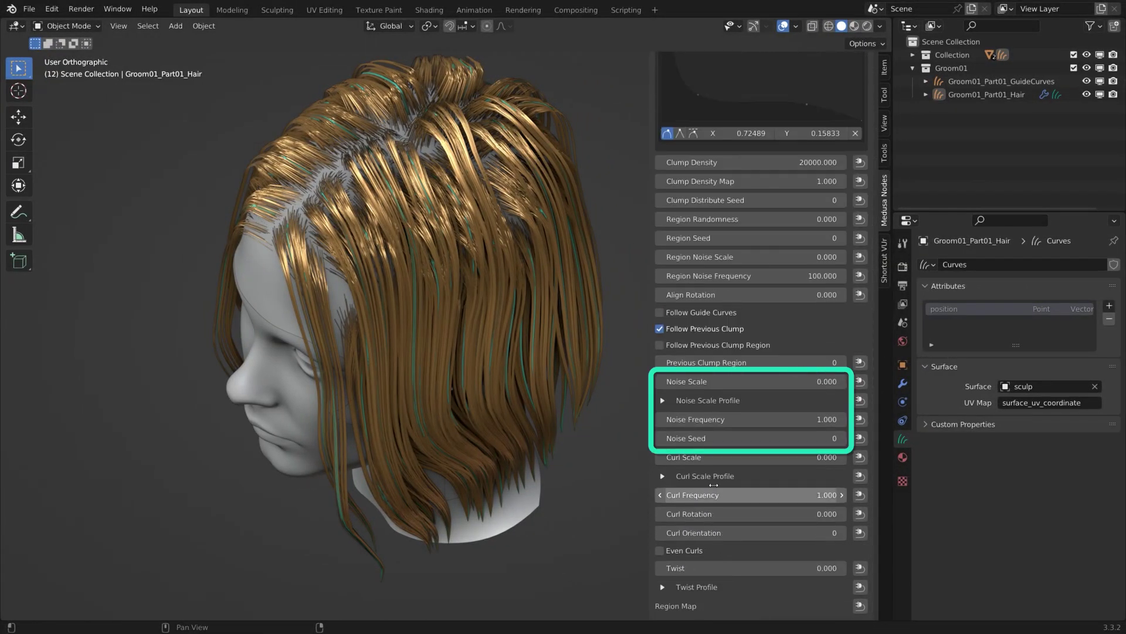
pyautogui.doubleClick(707, 382)
pyautogui.write('0.03')
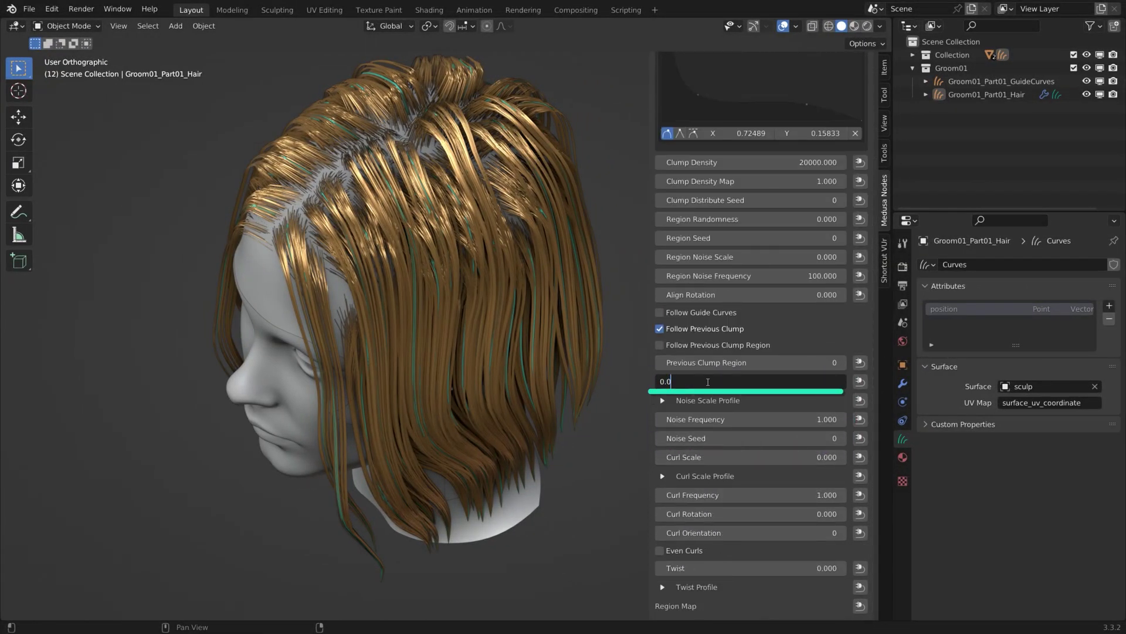
pyautogui.press('Return')
# - Bow the Noise Scale Profile curve upward with a point at about X 0.20, Y 0.60, and increase the Noise Frequency
pyautogui.click(663, 401)
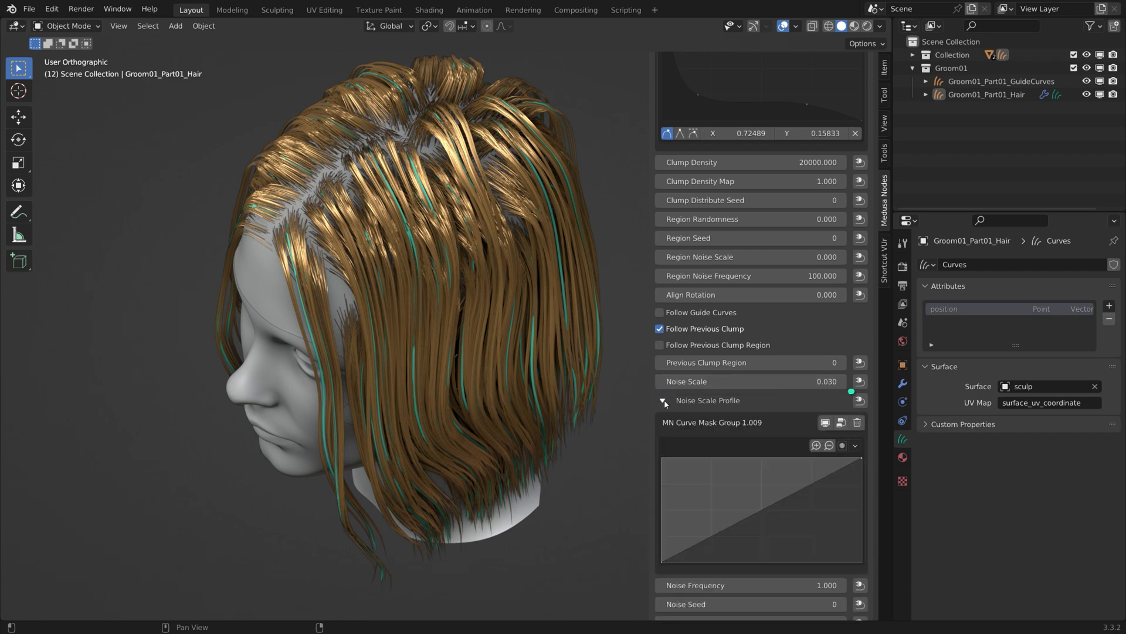
pyautogui.moveTo(711, 535); pyautogui.dragTo(702, 499)
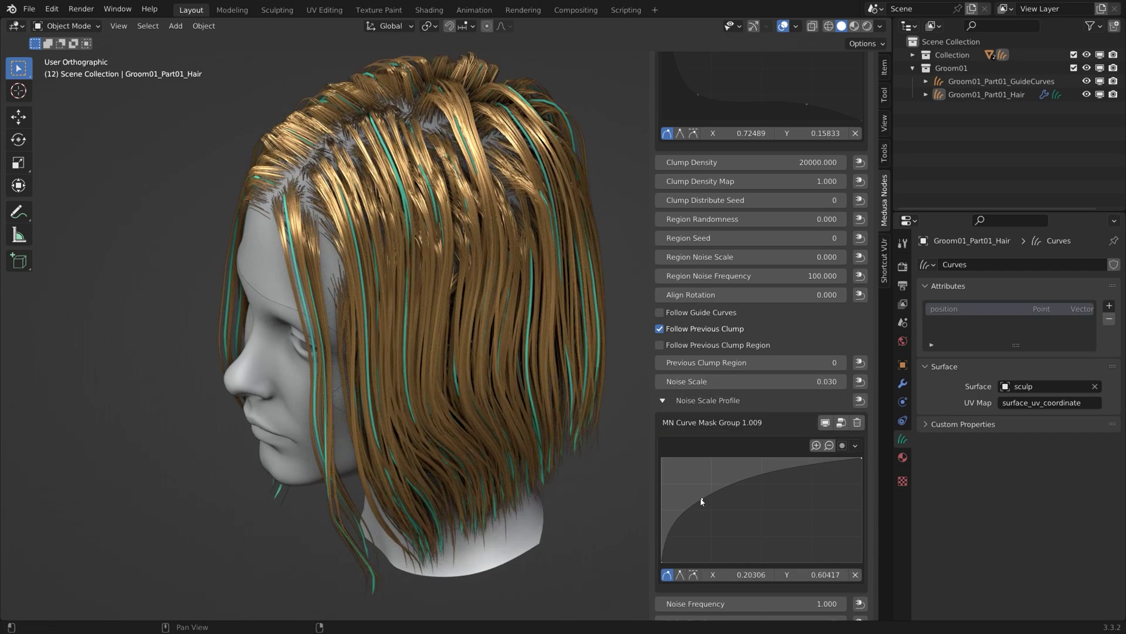
pyautogui.click(662, 400)
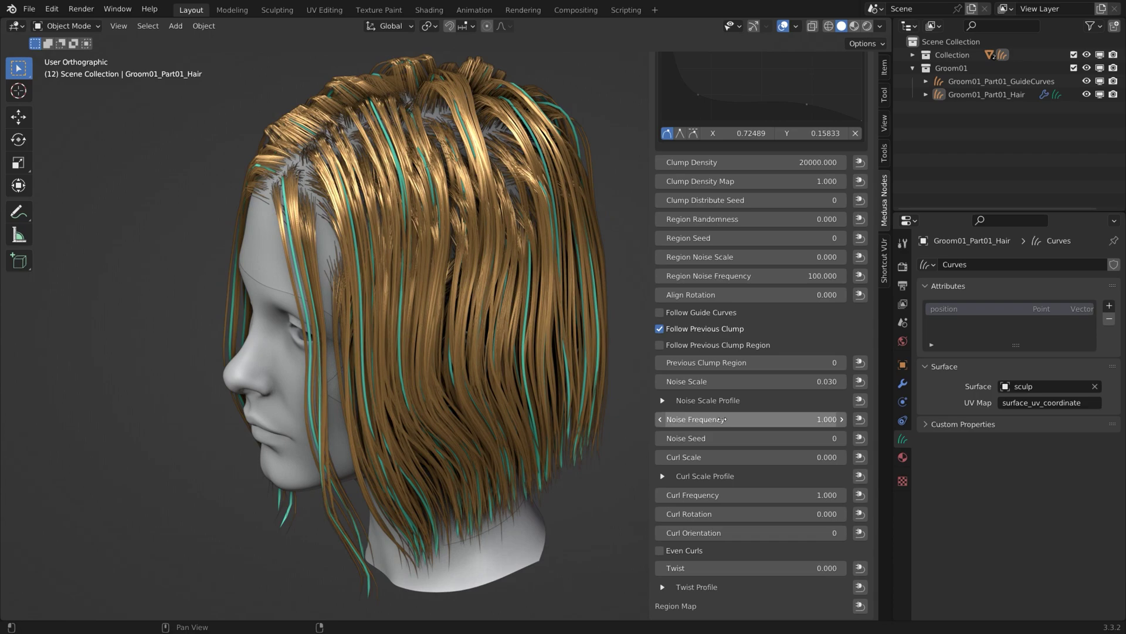
pyautogui.moveTo(751, 419); pyautogui.dragTo(800, 419)
# - Select the original Clump deformer and set its Curl Scale to 0.04
pyautogui.scroll(10, 745, 512)
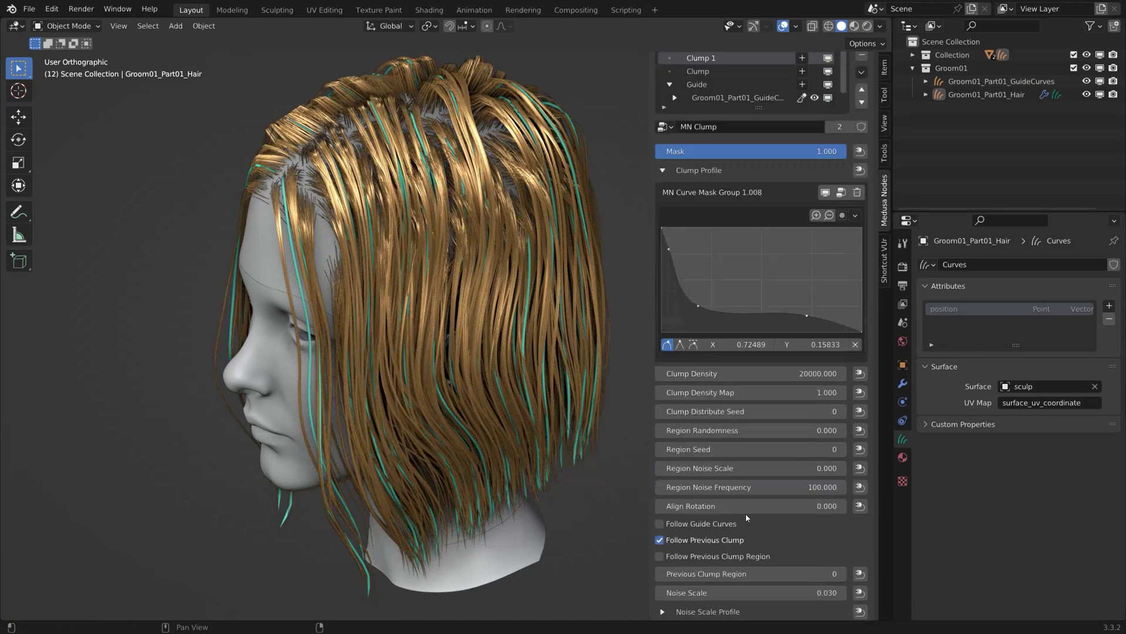
pyautogui.click(705, 131)
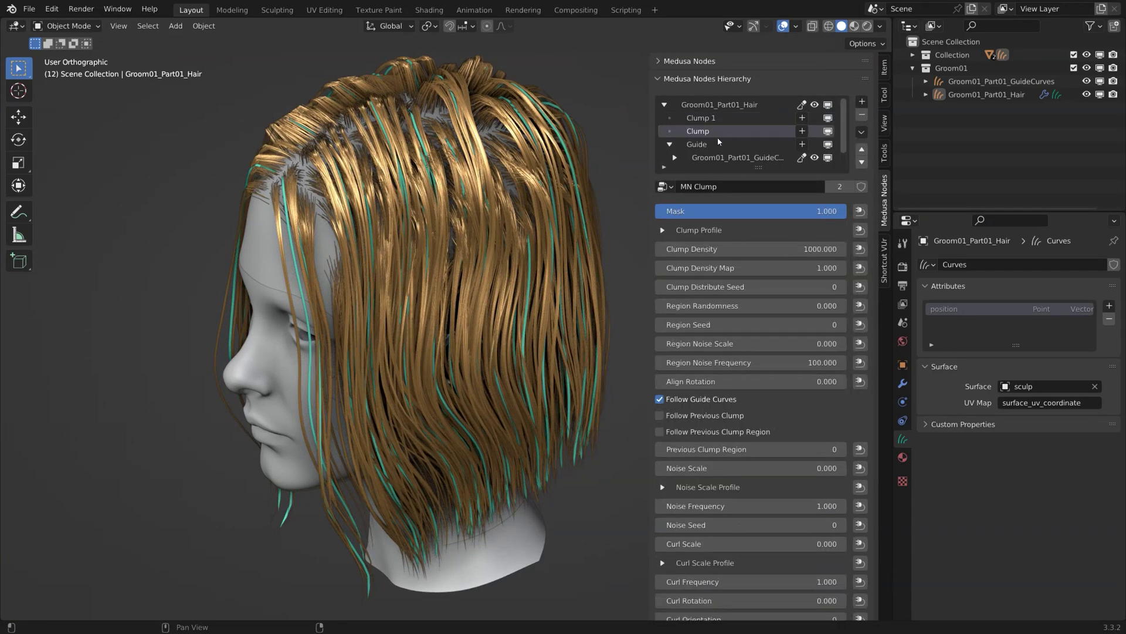
pyautogui.scroll(-4, 706, 178)
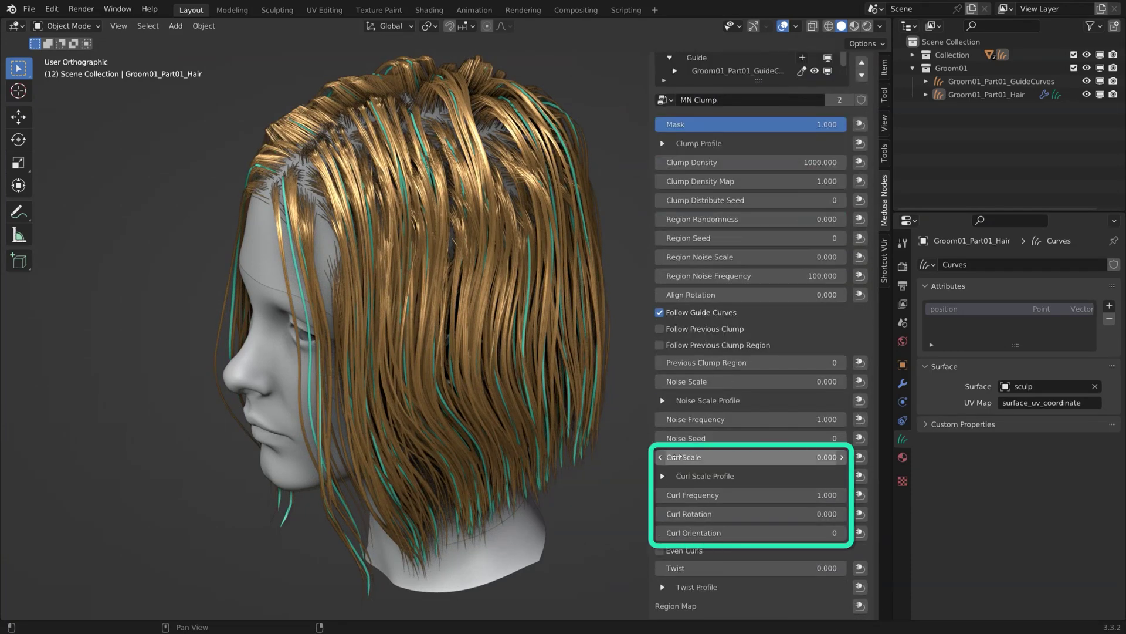
pyautogui.click(717, 456)
pyautogui.write('0.0')
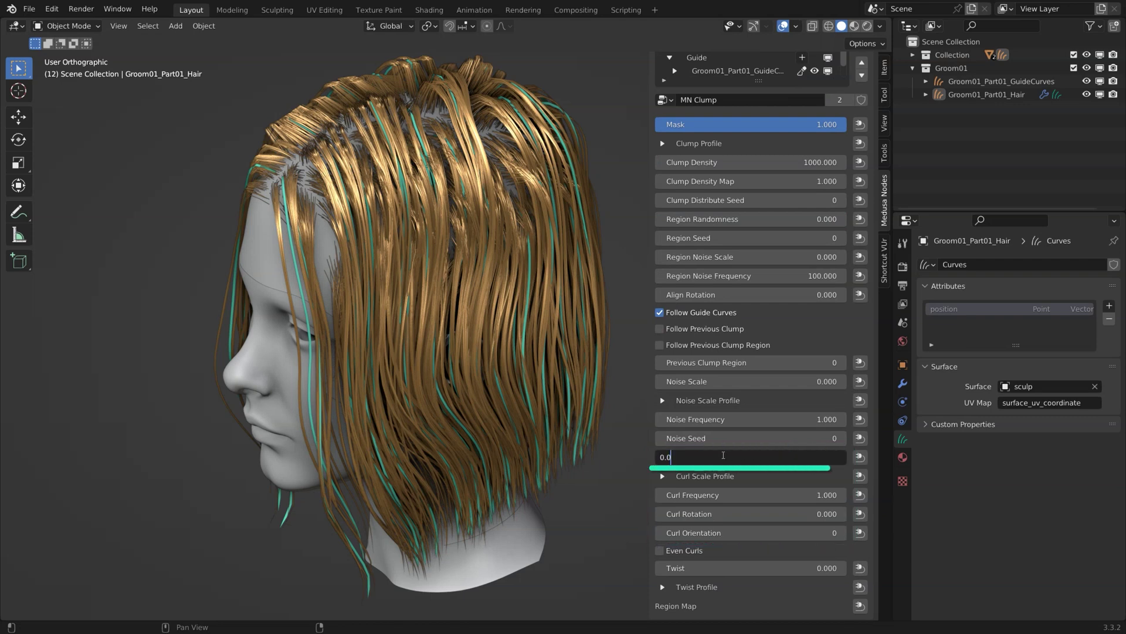
pyautogui.write('4')
pyautogui.press('Return')
# - Turn off the viewport display of the Clump 1 deformer to isolate the curl of the original clumps
pyautogui.scroll(4, 752, 429)
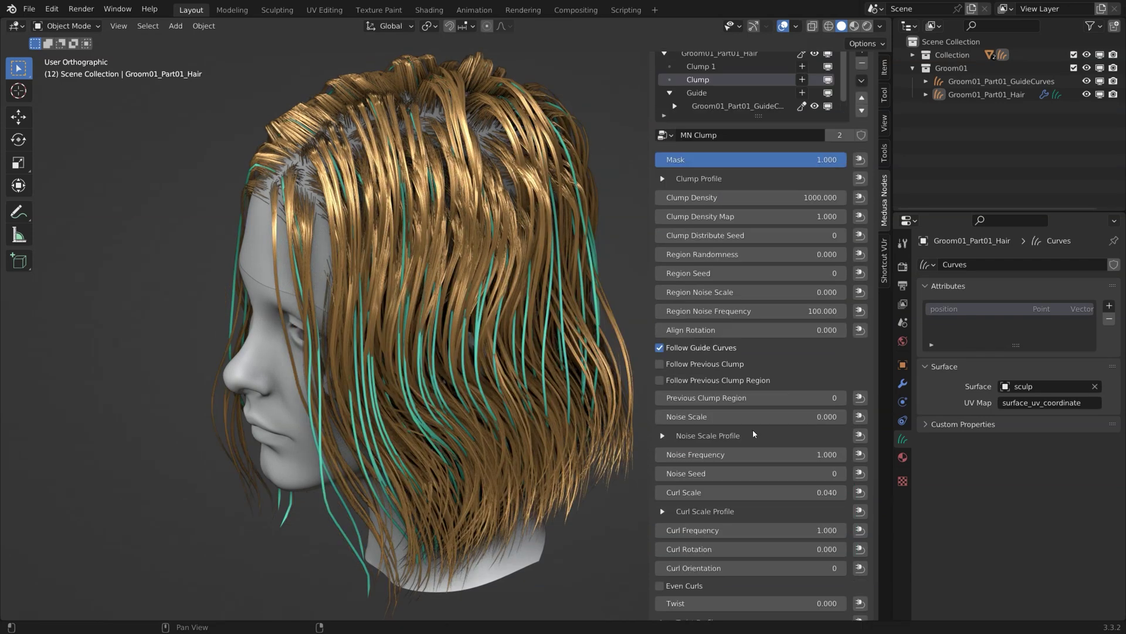
pyautogui.click(828, 120)
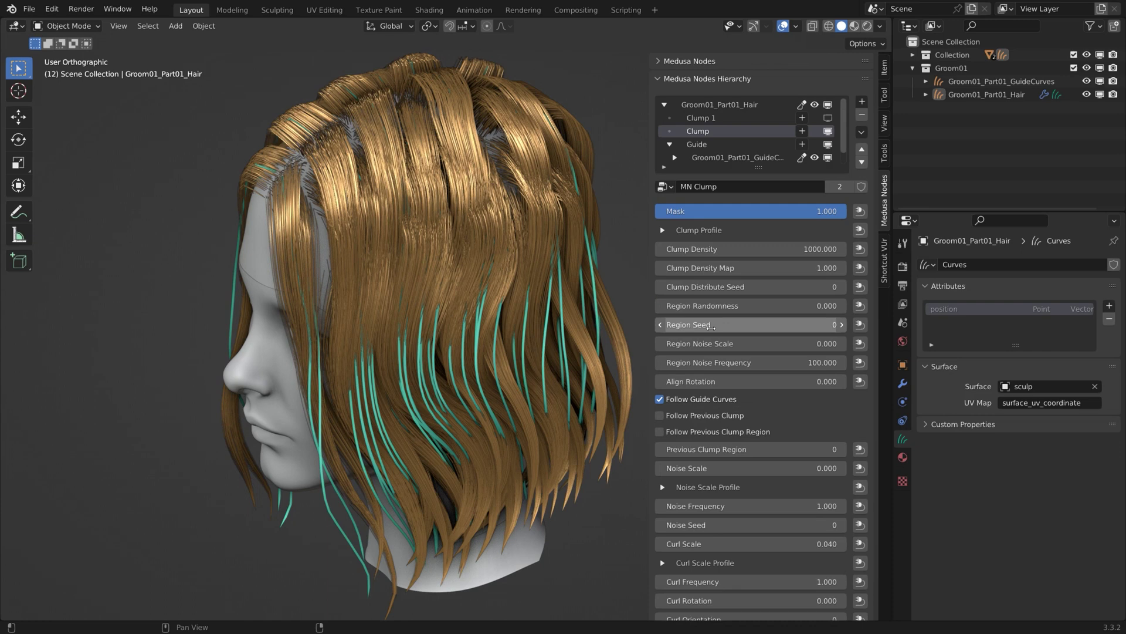
pyautogui.scroll(-4, 751, 349)
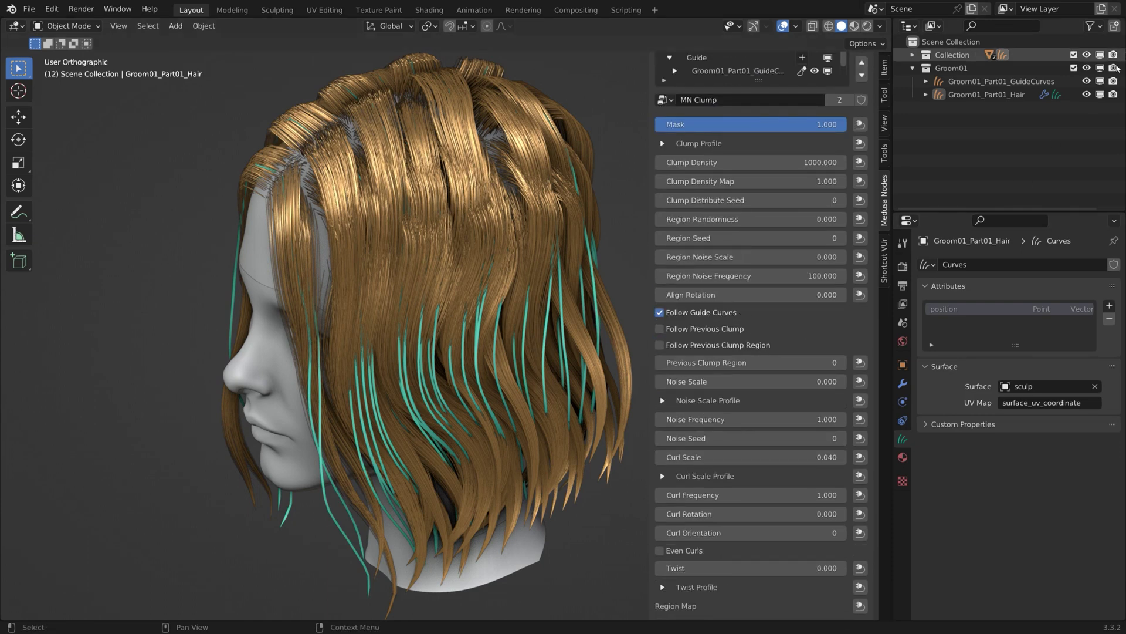
pyautogui.scroll(4, 815, 153)
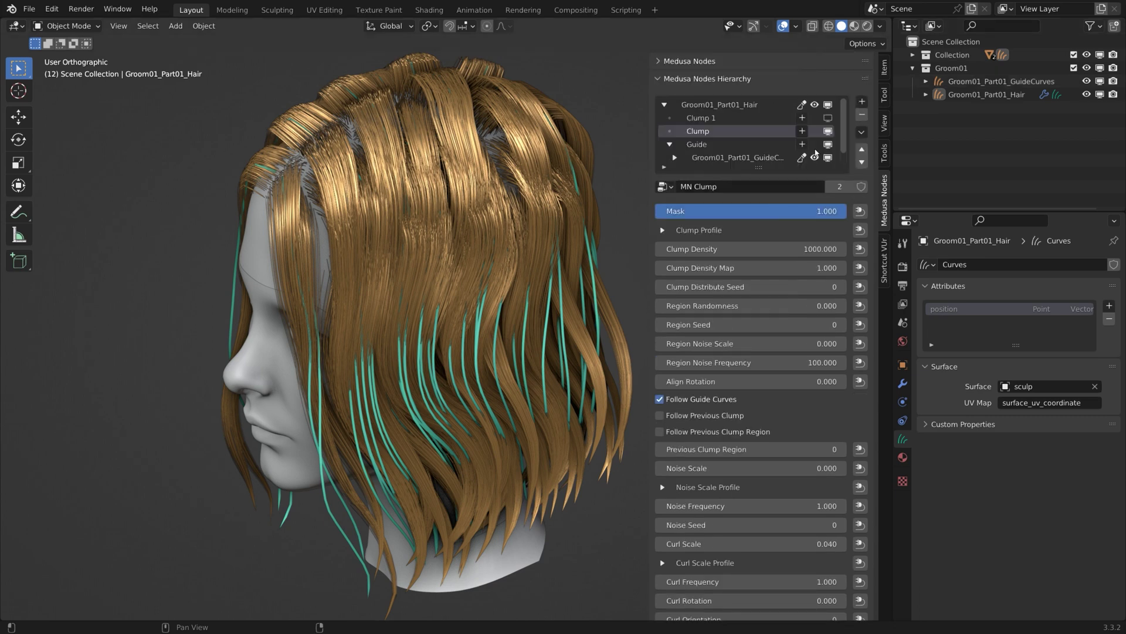
# - Hide the guide curves in the viewport and set the Clump deformer's Curl Frequency to 4
pyautogui.click(814, 158)
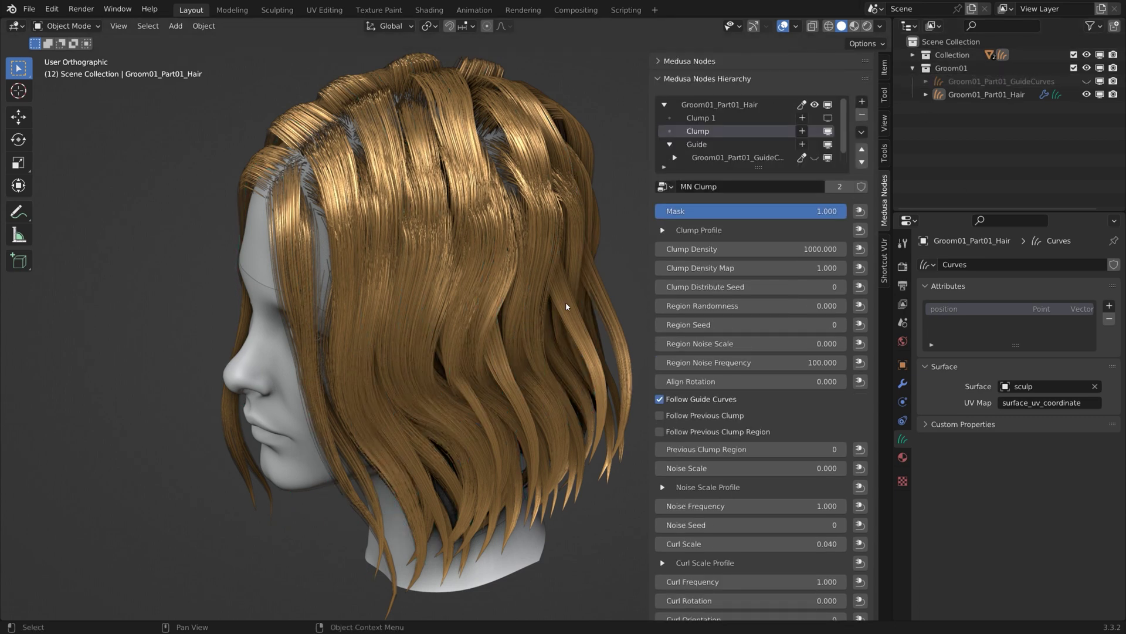
pyautogui.scroll(-4, 765, 266)
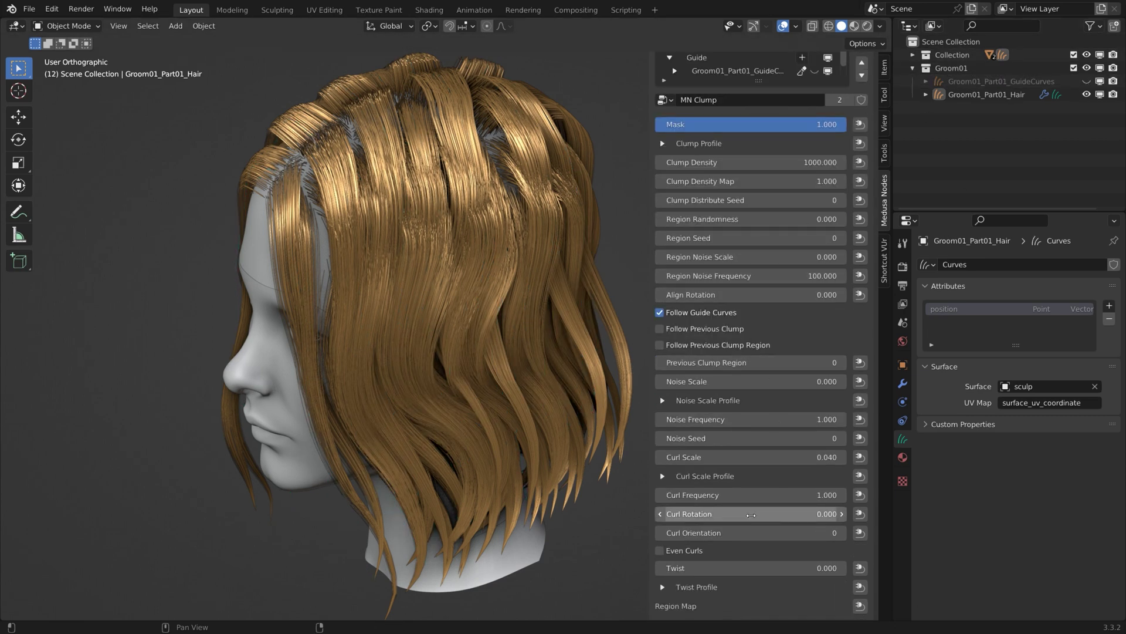
pyautogui.click(725, 496)
pyautogui.write('5')
pyautogui.press('Return')
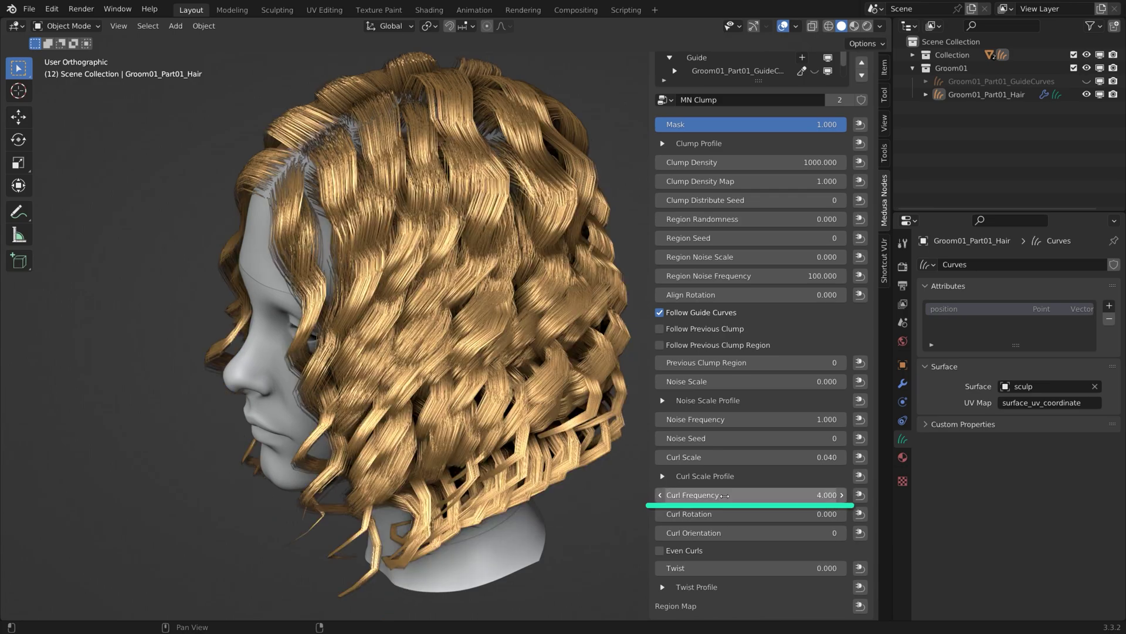
# - Lower the Clump deformer's Curl Frequency to 3
pyautogui.click(725, 496)
pyautogui.write('3')
pyautogui.press('Return')
pyautogui.moveTo(436, 473)
pyautogui.mouseDown(button='middle')
pyautogui.moveTo(516, 475)
pyautogui.moveTo(454, 465)
pyautogui.mouseUp(button='middle')
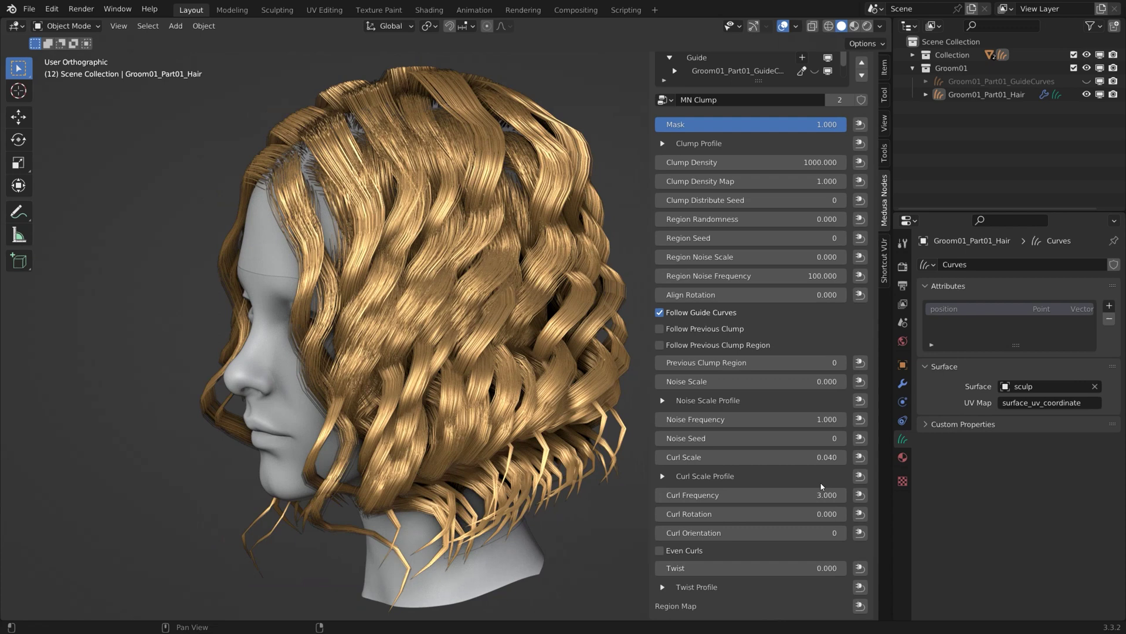
# - Add a Random Mask Group to the Curl Frequency and raise its curve's start point to Y 1.0 to flatten the curve
pyautogui.click(860, 496)
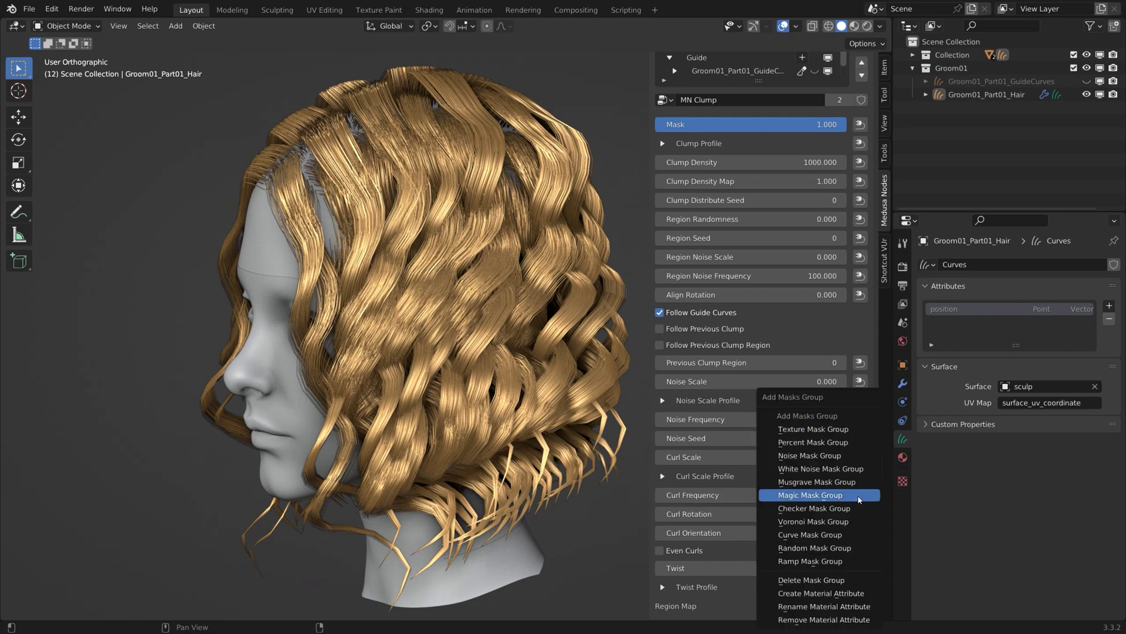
pyautogui.click(825, 547)
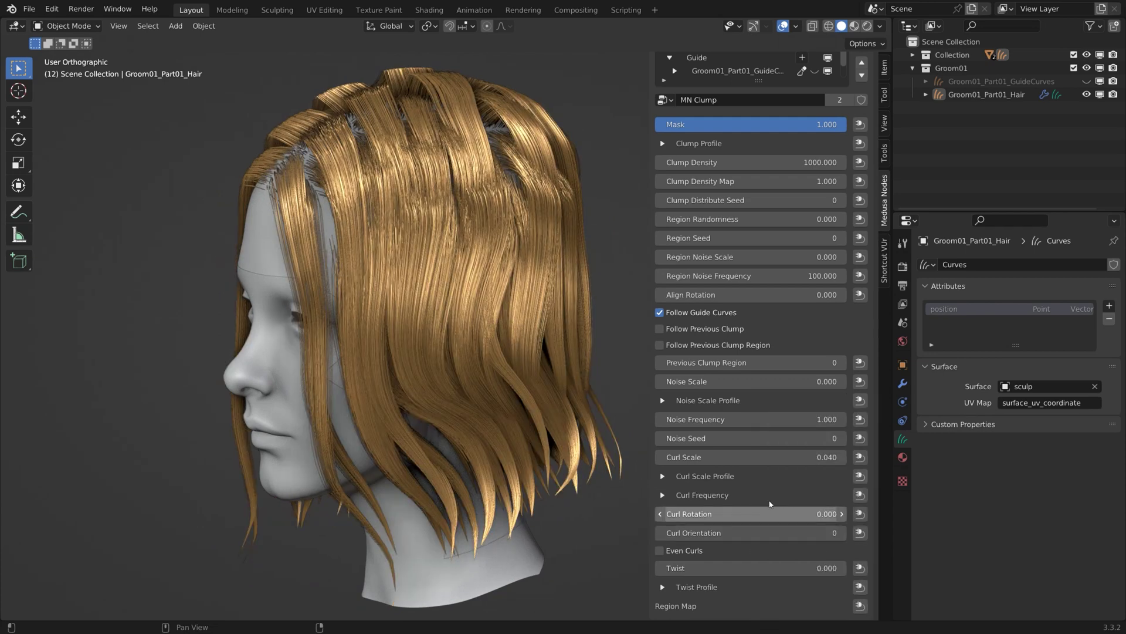
pyautogui.click(662, 495)
pyautogui.scroll(-4, 681, 498)
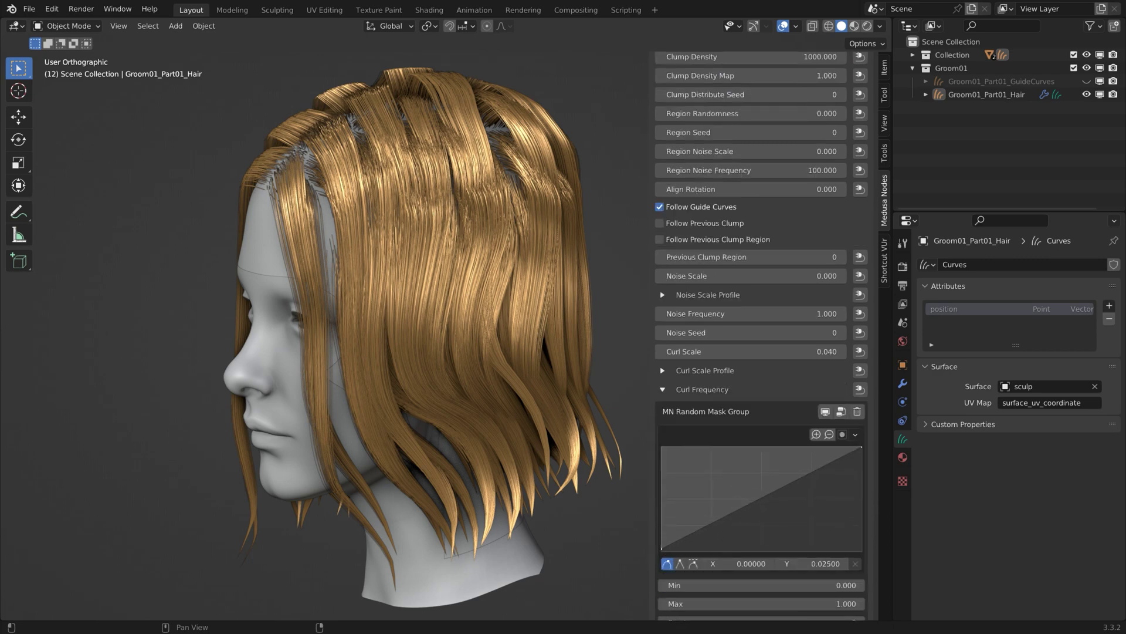
pyautogui.moveTo(662, 549); pyautogui.dragTo(662, 447)
pyautogui.scroll(-4, 791, 508)
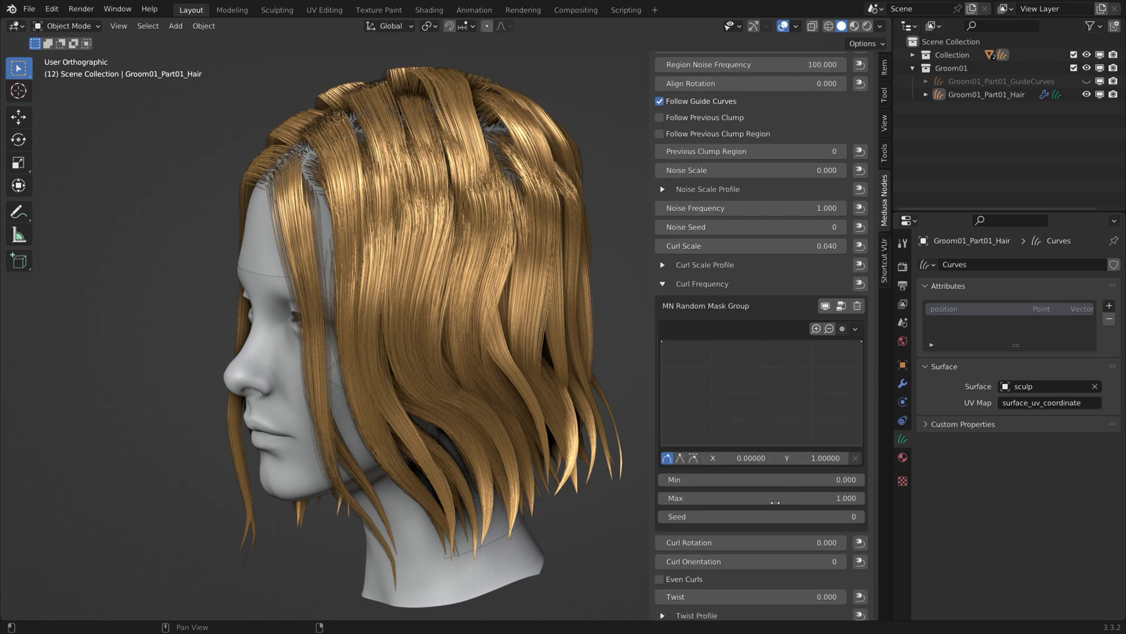
# - Set the Curl Frequency random mask's Max to 4 and Min to 2
pyautogui.click(736, 496)
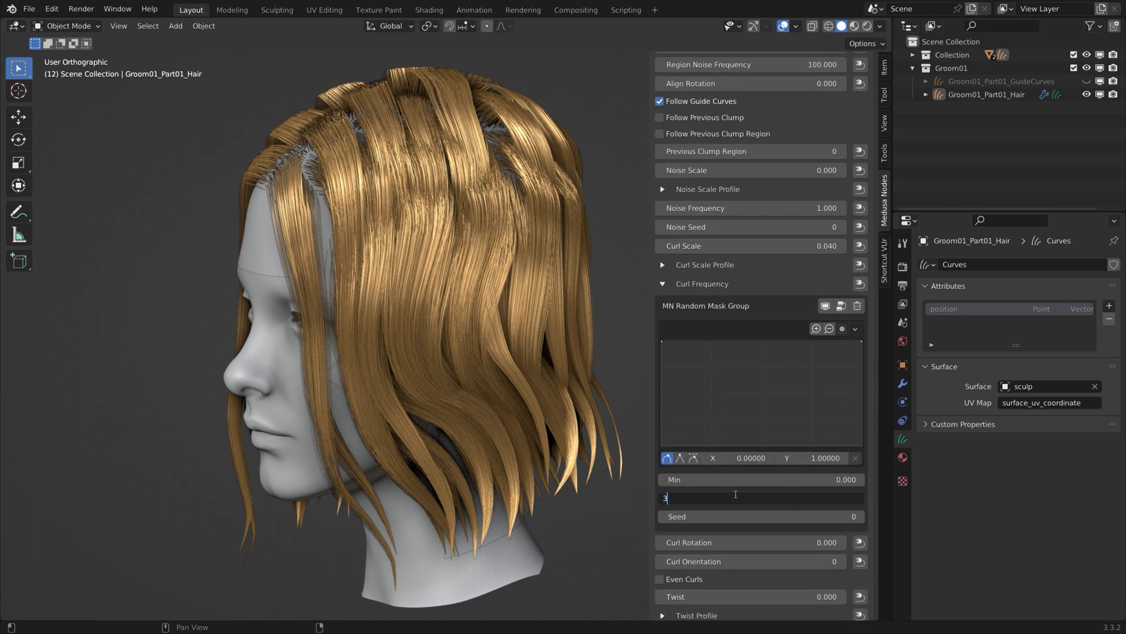
pyautogui.write('4')
pyautogui.press('Return')
pyautogui.click(744, 480)
pyautogui.write('2')
pyautogui.press('Return')
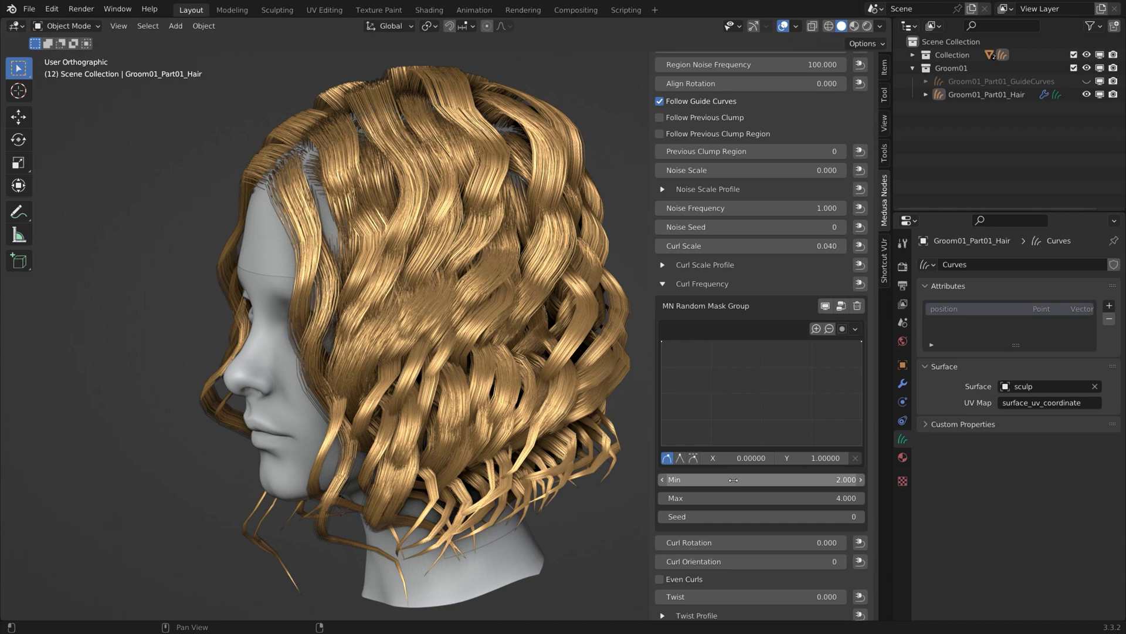
# - Set the Curl Frequency random mask's Max to 3 and Min to 2.2
pyautogui.click(747, 495)
pyautogui.write('3')
pyautogui.press('Return')
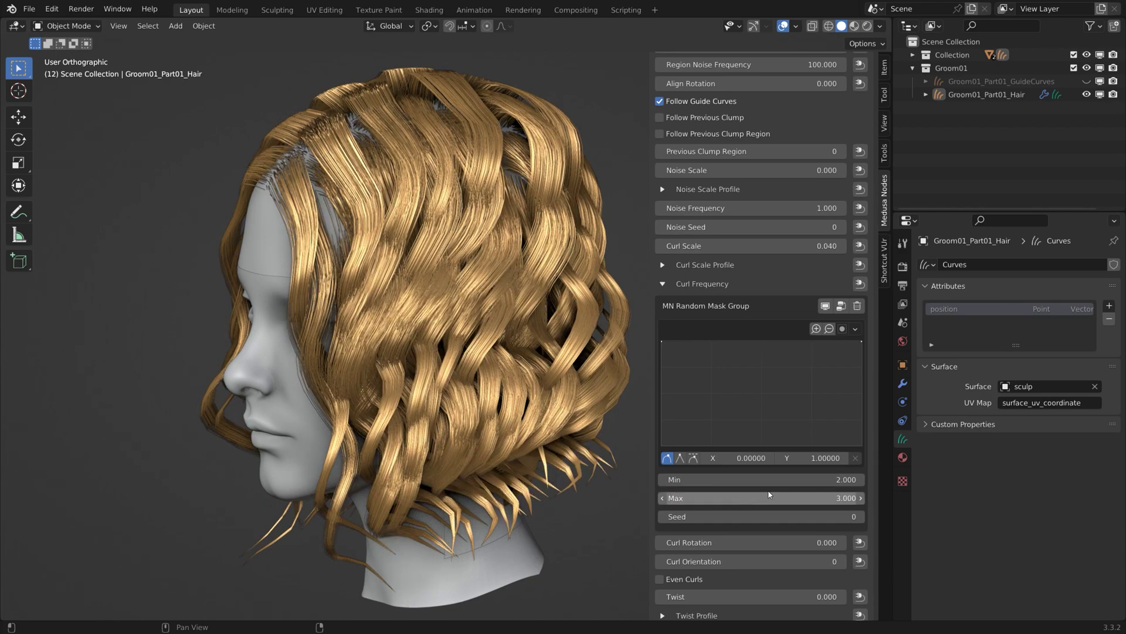
pyautogui.click(762, 480)
pyautogui.write('2.2')
pyautogui.press('Return')
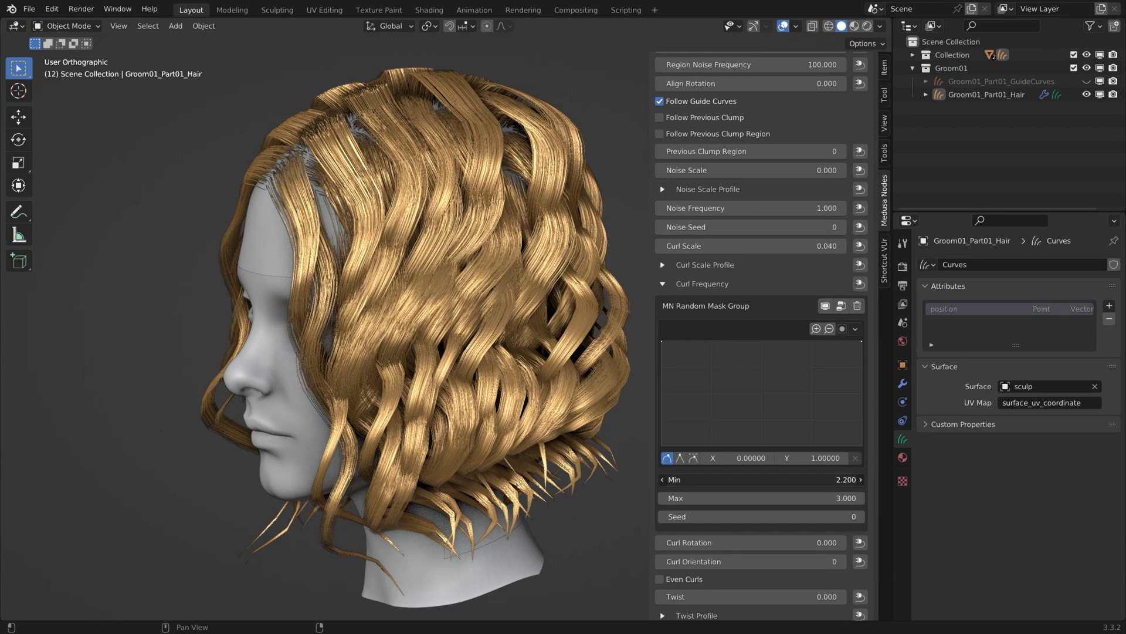
# - Widen the Curl Frequency random range to Min 1.6 and Max 3.3, and set its Seed to 2
pyautogui.moveTo(763, 479)
pyautogui.mouseDown()
pyautogui.moveTo(727, 479)
pyautogui.moveTo(759, 498)
pyautogui.moveTo(810, 498)
pyautogui.moveTo(774, 498)
pyautogui.mouseUp()
pyautogui.click(864, 518)
pyautogui.click(863, 518)
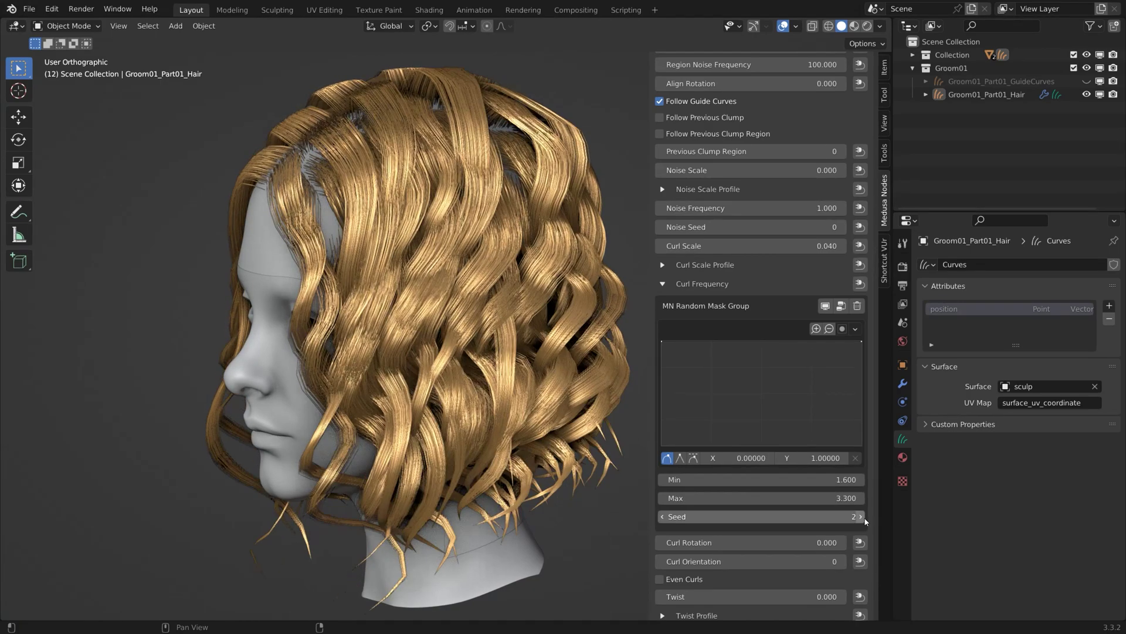
# - Toggle the Curl Frequency random mask off and on to compare uniform and randomized curls
pyautogui.click(826, 306)
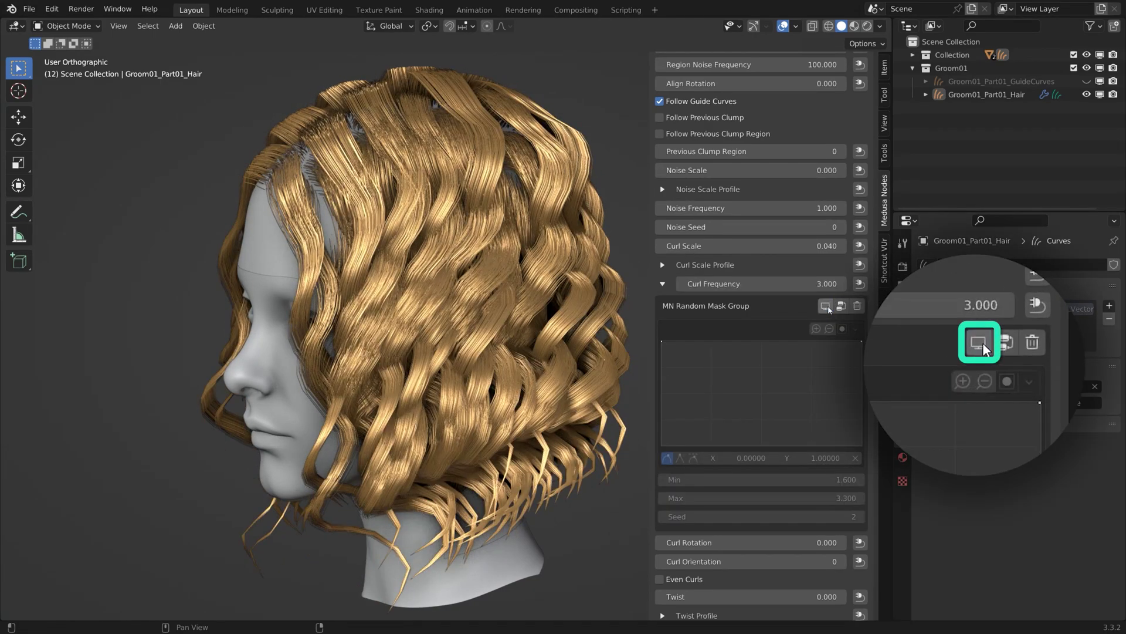
pyautogui.click(826, 306)
pyautogui.click(826, 306)
pyautogui.click(826, 306)
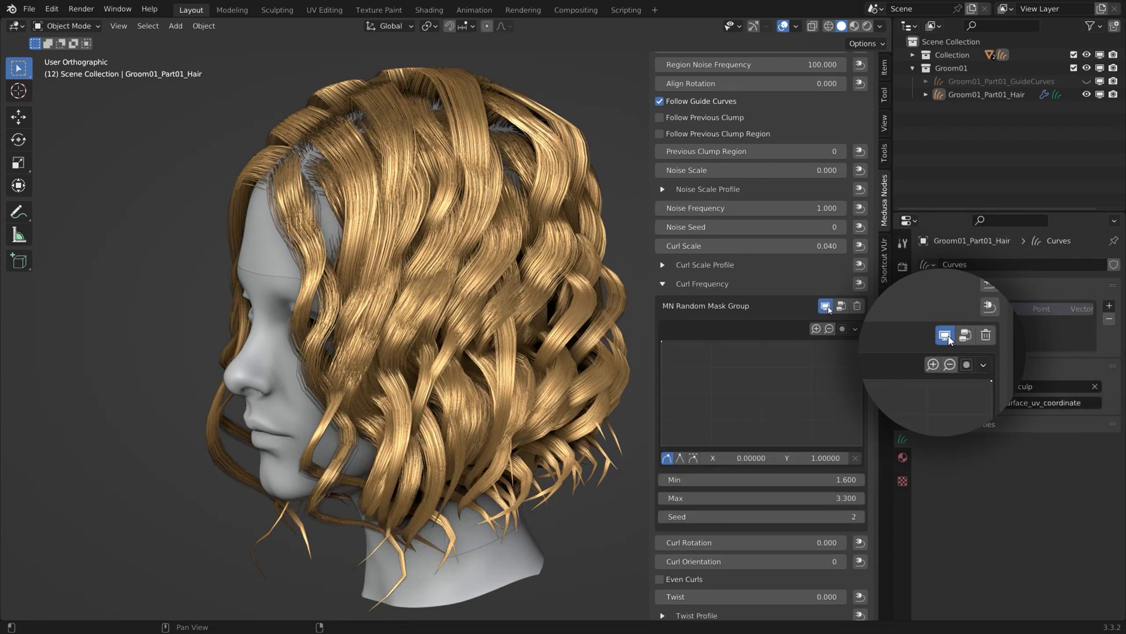
pyautogui.click(826, 306)
# - Reshape the Clump deformer's Curl Scale Profile curve with a point at about X 0.17, Y 0.09 and another near its middle
pyautogui.click(663, 285)
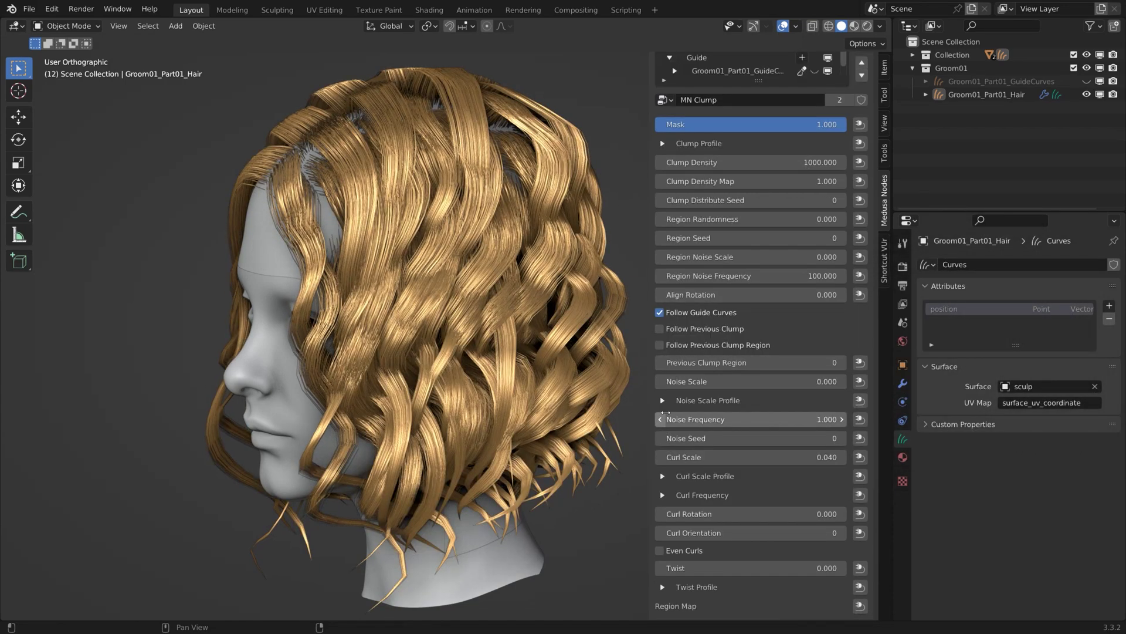
pyautogui.click(662, 475)
pyautogui.scroll(-5, 699, 515)
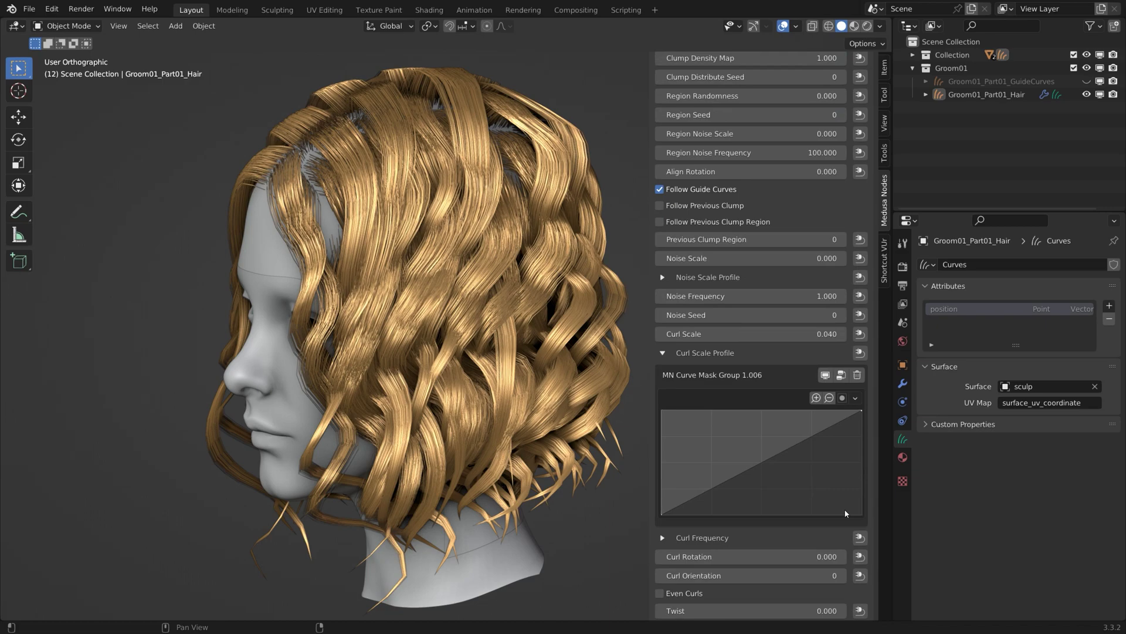
pyautogui.moveTo(691, 499); pyautogui.dragTo(695, 506)
pyautogui.keyDown('ctrl'); pyautogui.click(762, 466); pyautogui.keyUp('ctrl')
pyautogui.moveTo(411, 382); pyautogui.dragTo(499, 390, button='middle')
pyautogui.click(826, 379)
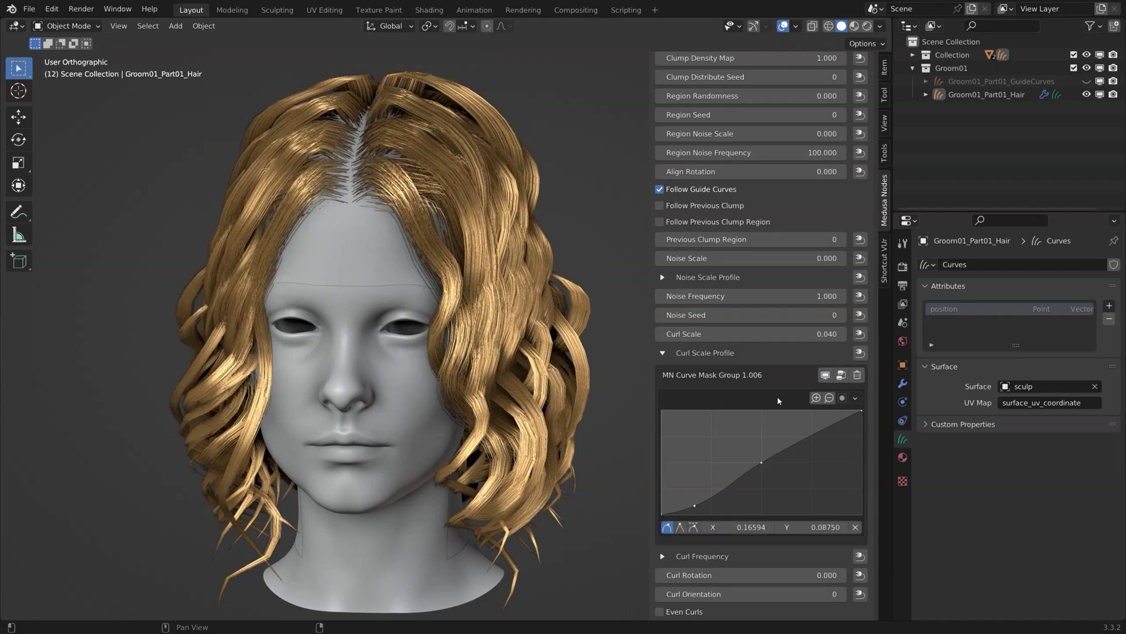
pyautogui.click(826, 376)
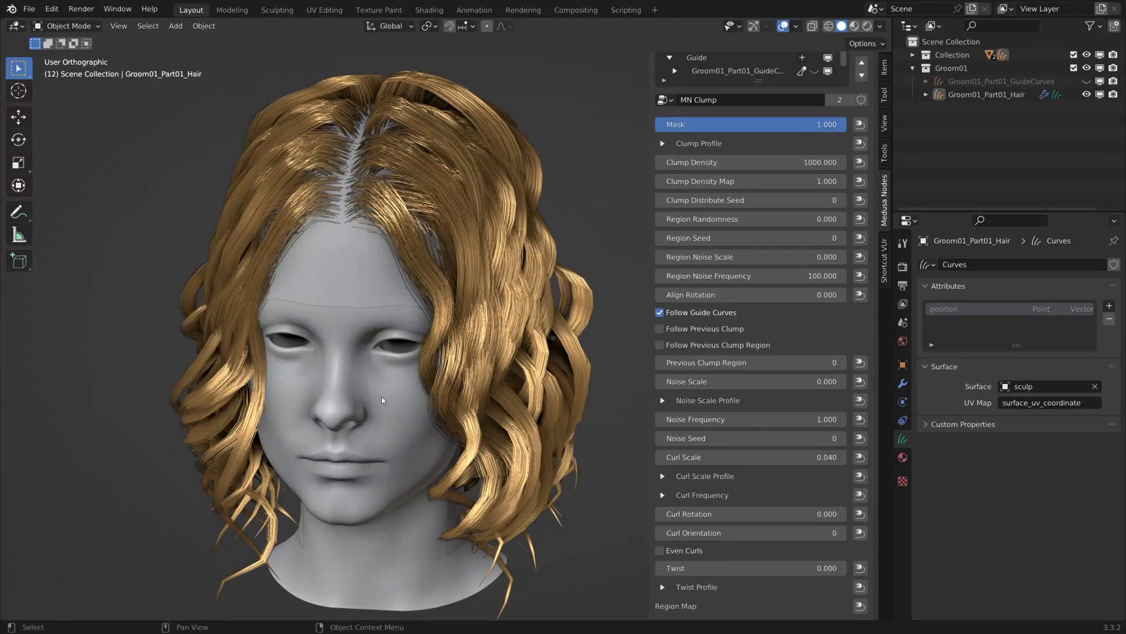
# - Turn the viewport display of the Clump 1 deformer back on and check the layered clumps from the front
pyautogui.moveTo(381, 400); pyautogui.dragTo(283, 399, button='middle')
pyautogui.scroll(4, 833, 286)
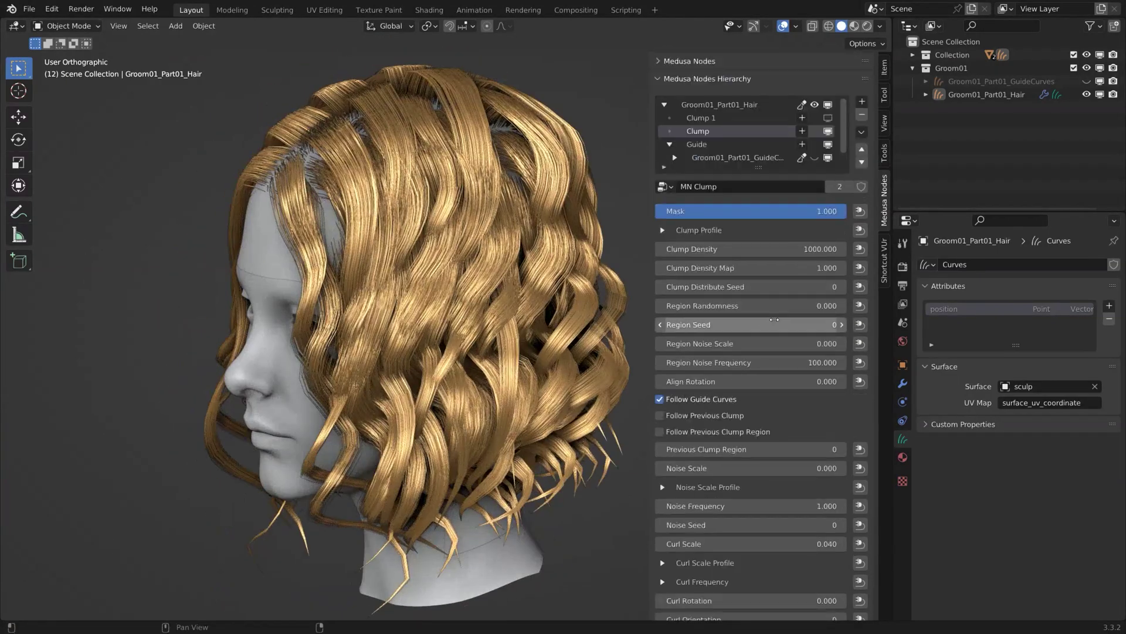
pyautogui.click(828, 118)
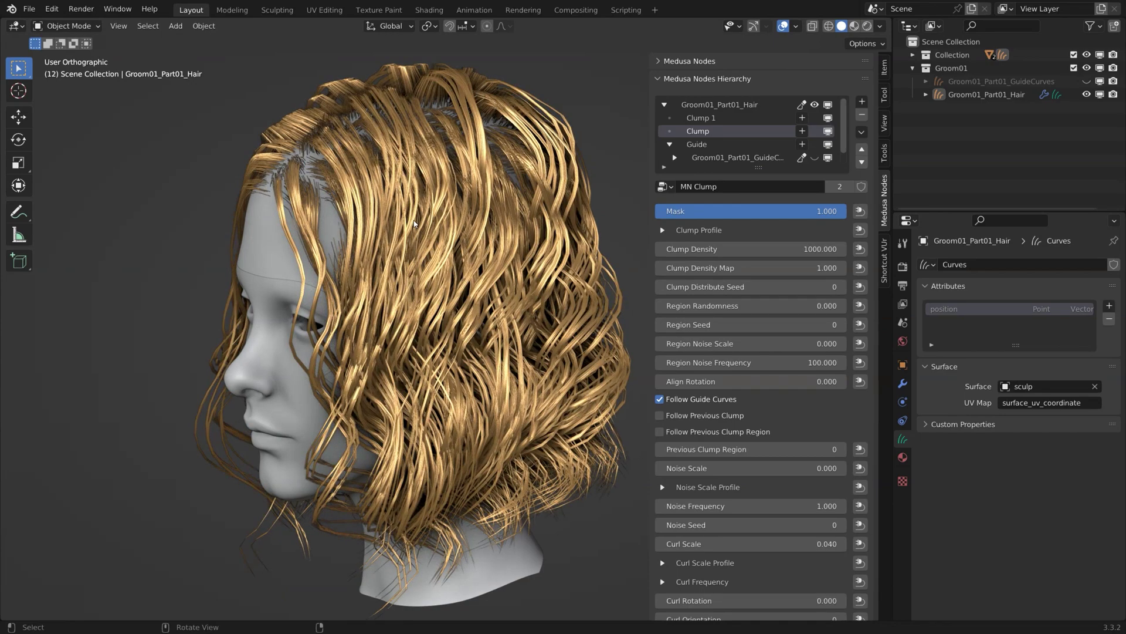
pyautogui.moveTo(610, 218); pyautogui.dragTo(478, 213, button='middle')
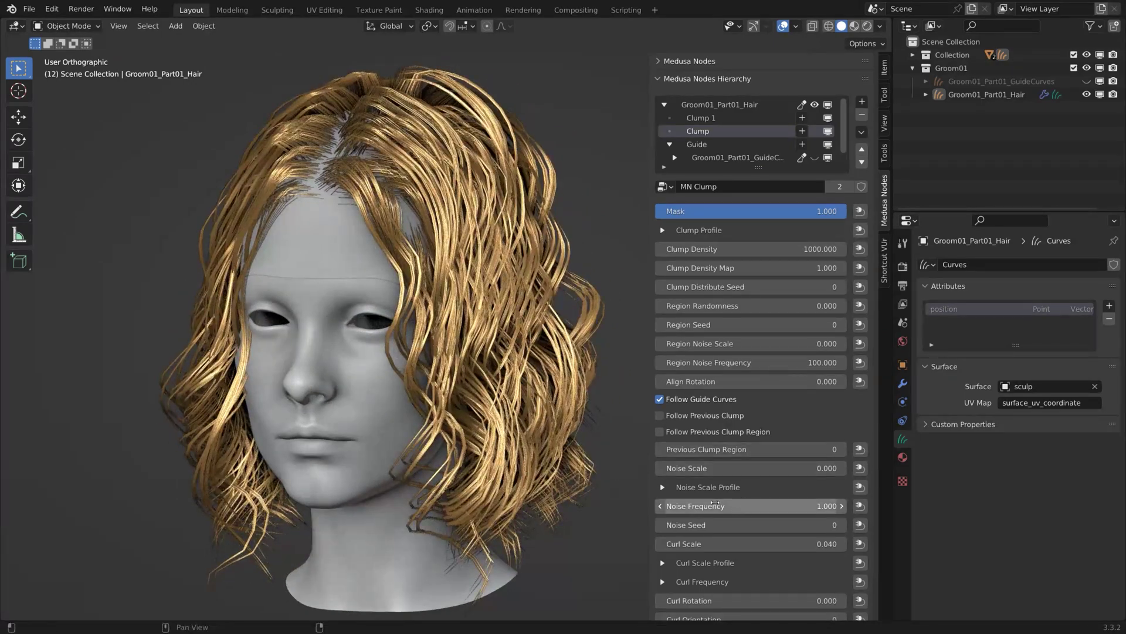
# - Reduce the original Clump deformer's Curl Scale to 0.03
pyautogui.scroll(-4, 740, 505)
pyautogui.scroll(4, 742, 381)
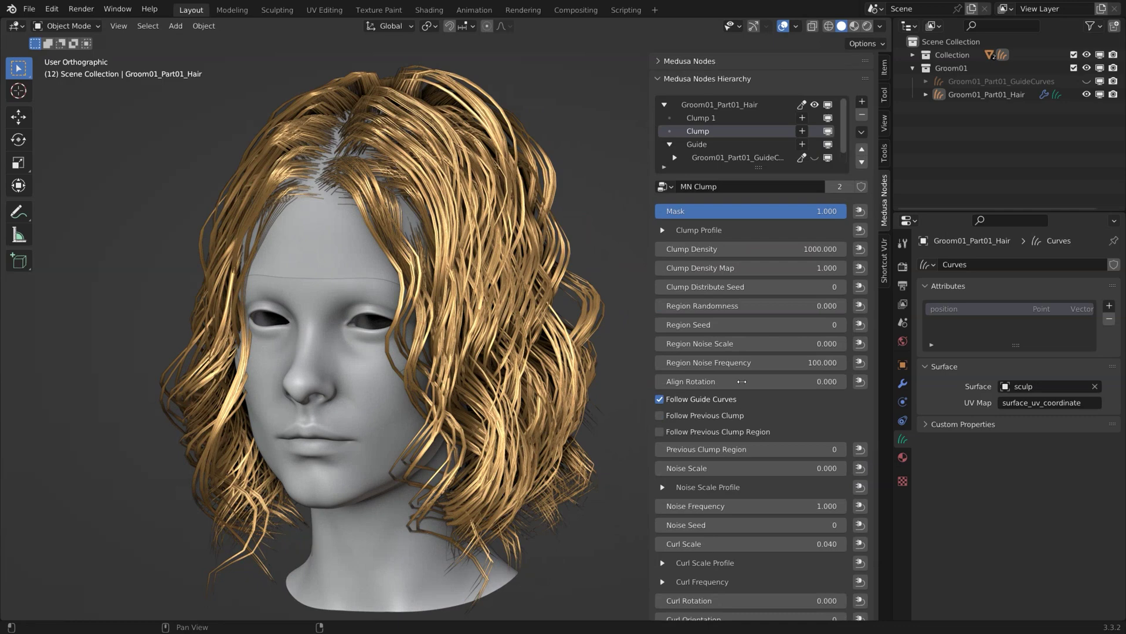
pyautogui.scroll(-4, 731, 445)
pyautogui.click(730, 452)
pyautogui.write('0.03')
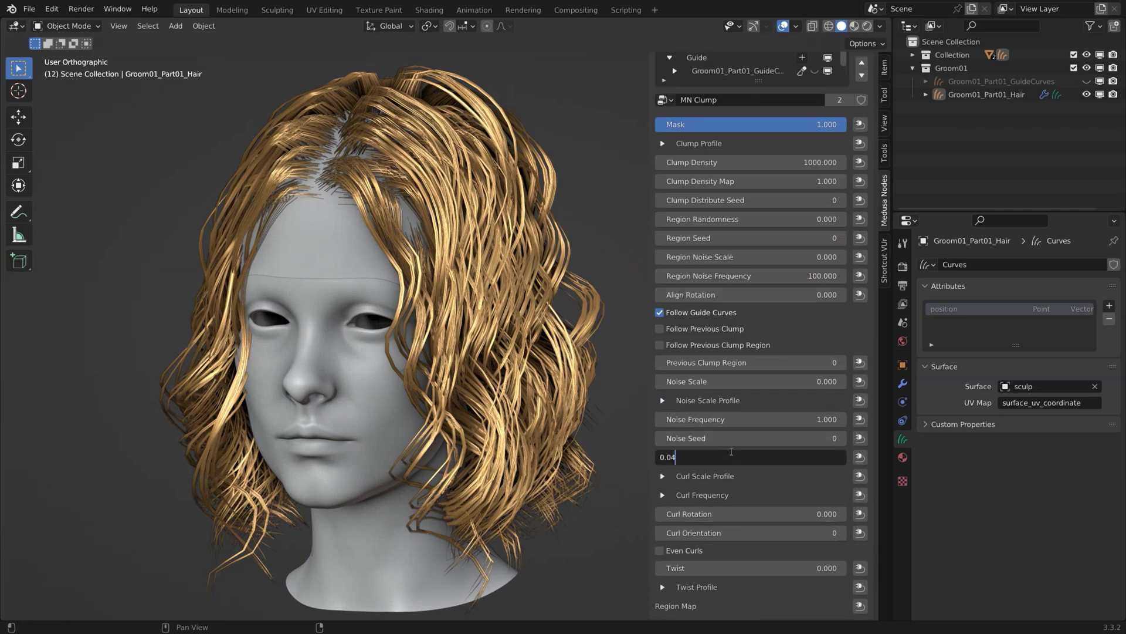
pyautogui.press('Return')
pyautogui.moveTo(592, 429); pyautogui.dragTo(543, 427, button='middle')
# - Add a Noise deformer above Clump 1 in the hair's deformer hierarchy
pyautogui.scroll(4, 726, 404)
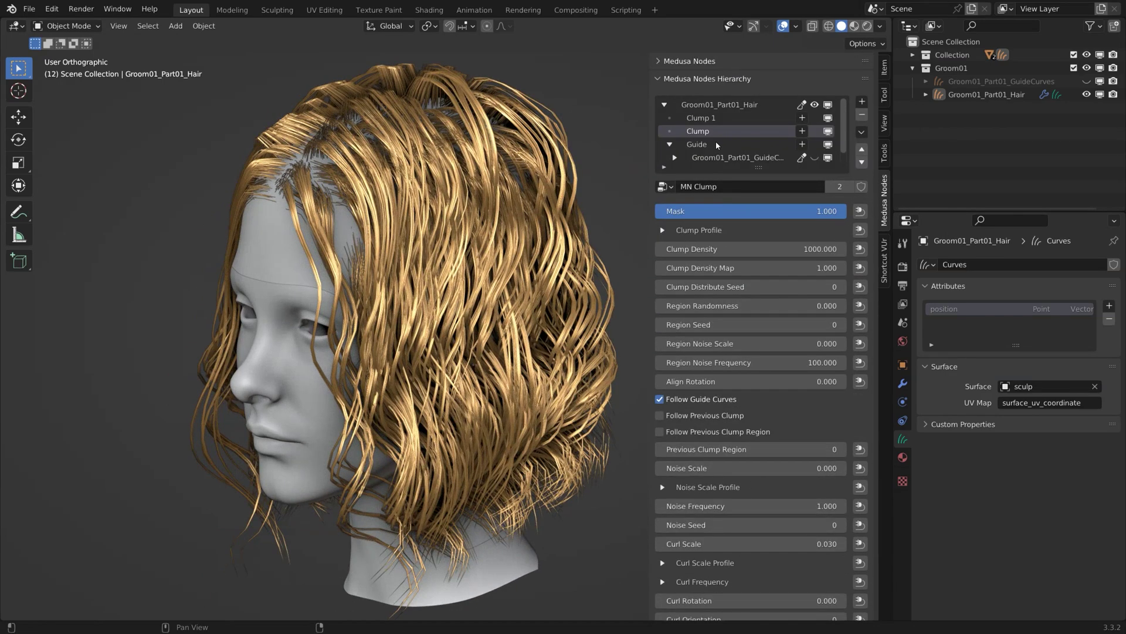
pyautogui.click(740, 119)
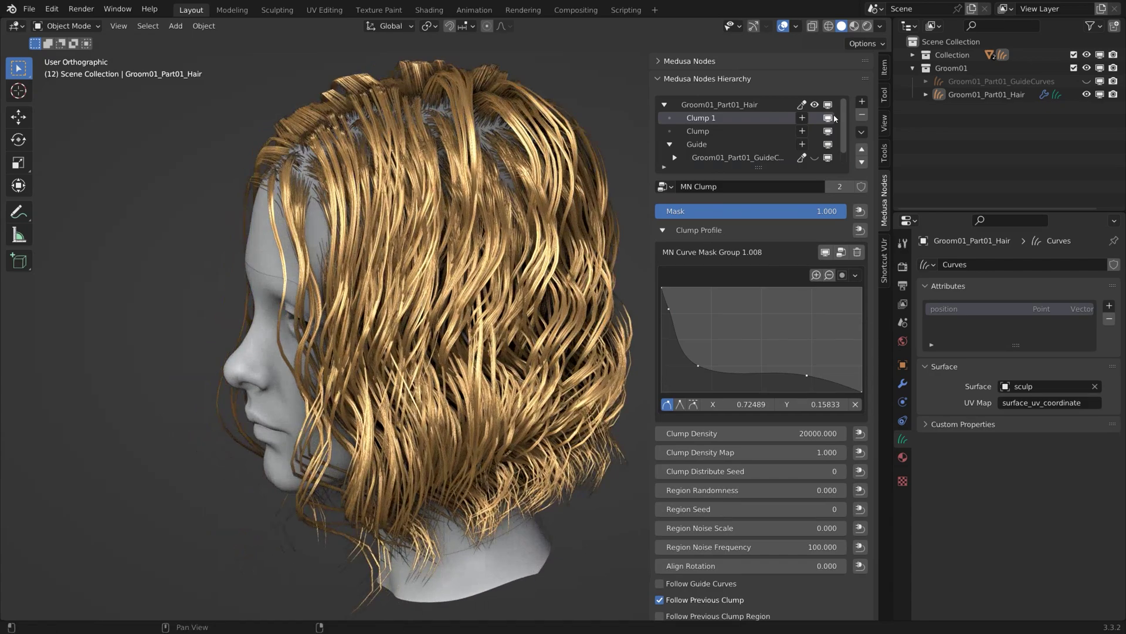
pyautogui.click(862, 103)
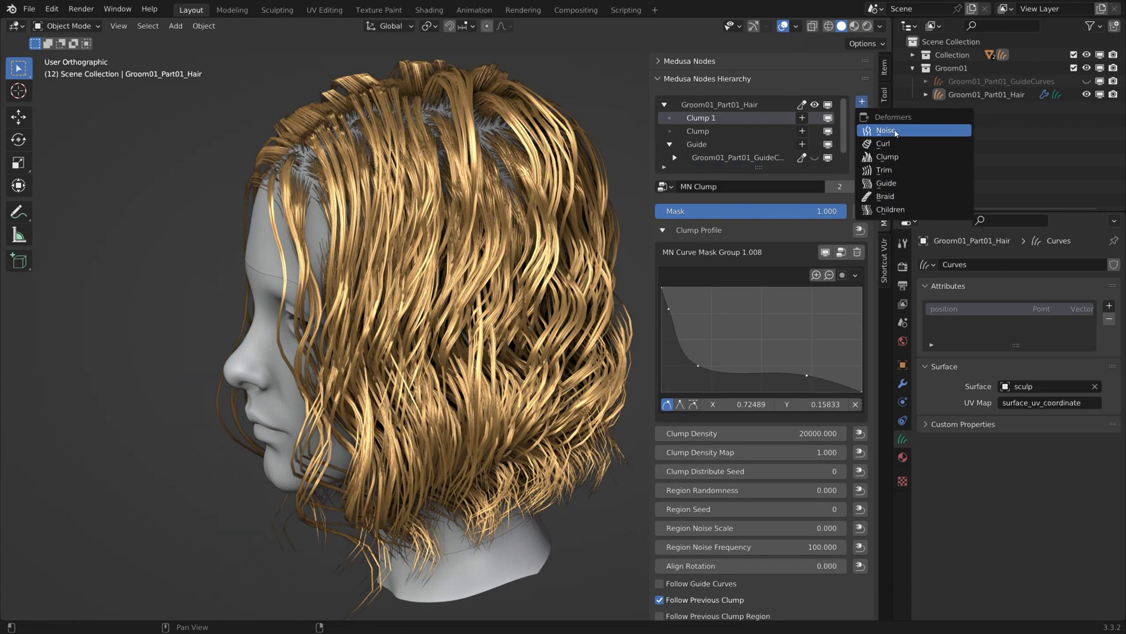
pyautogui.press('Return')
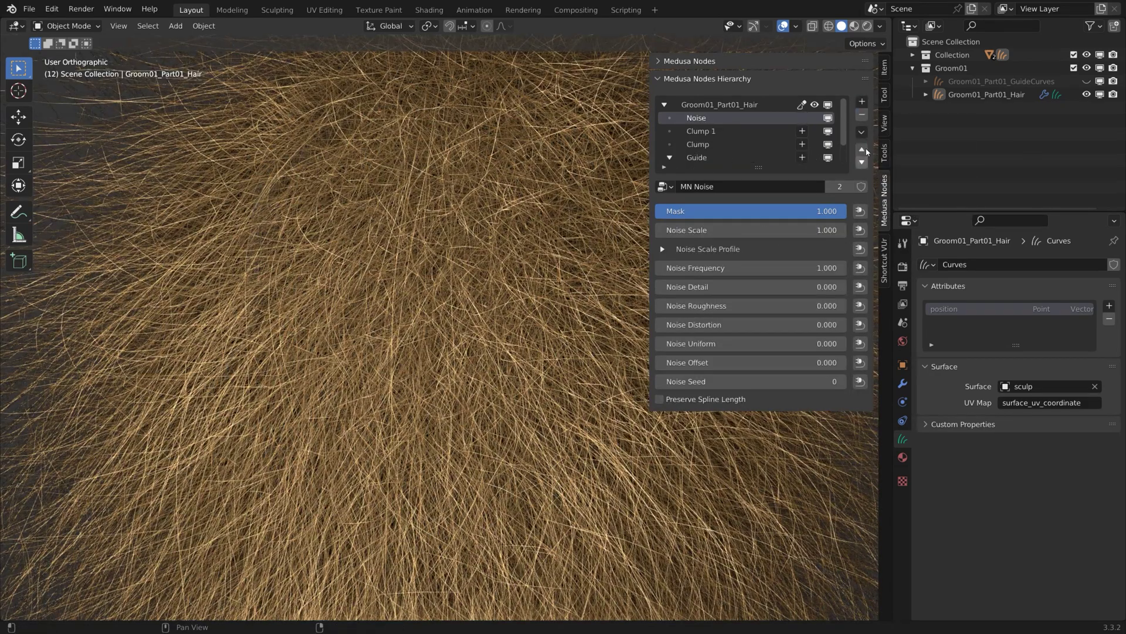
pyautogui.click(861, 101)
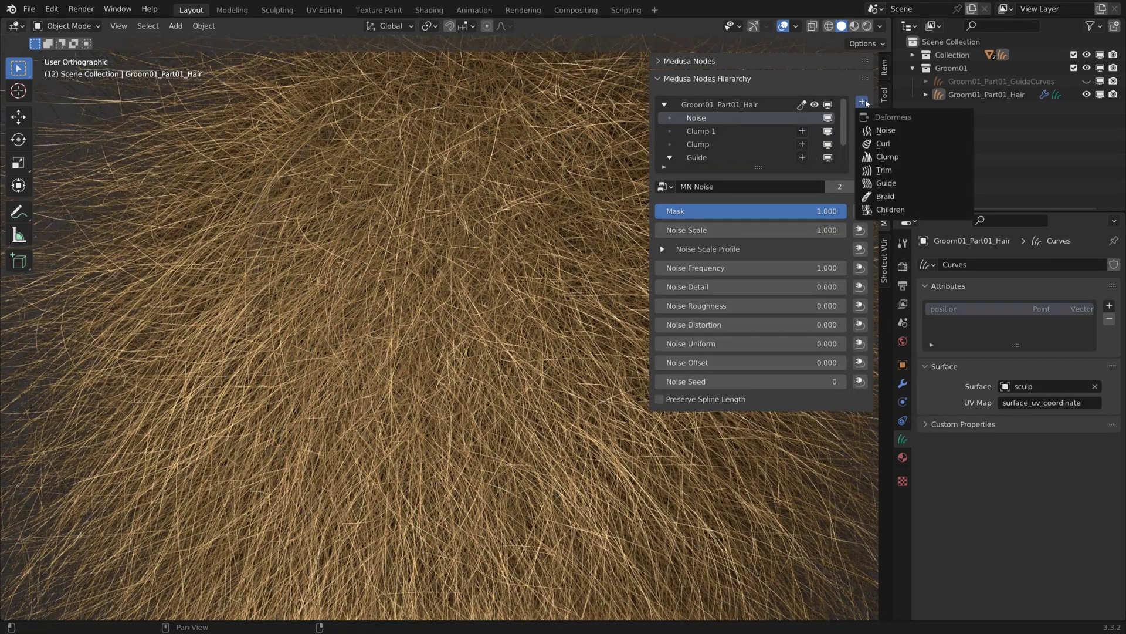
# - Try a Noise Scale of 0.1 on the Noise deformer and settle on 0.05
pyautogui.doubleClick(778, 228)
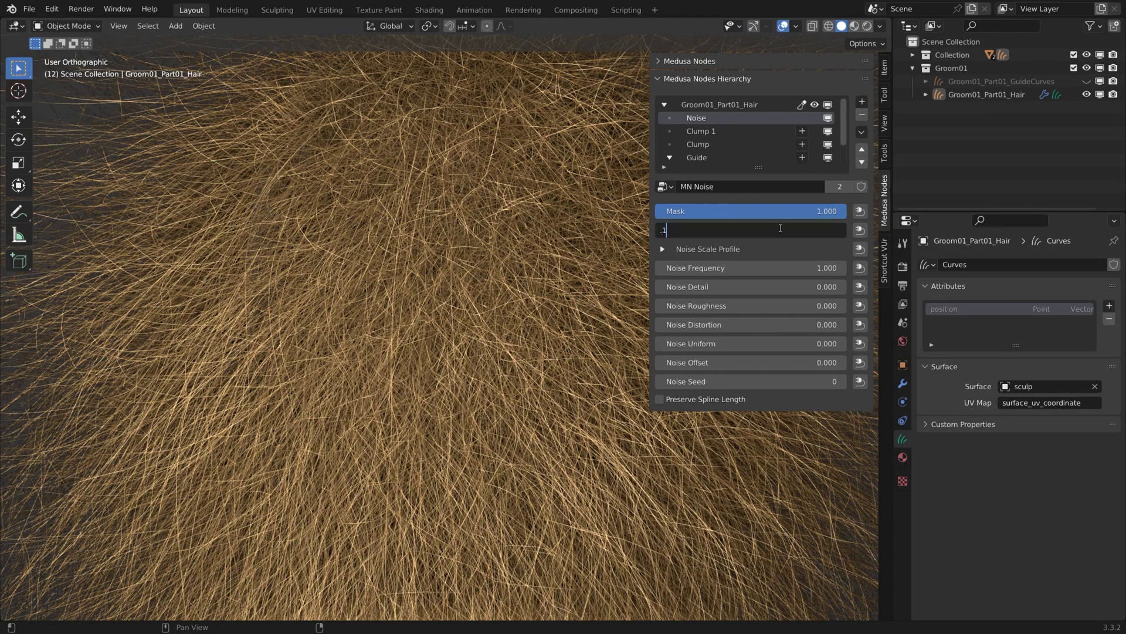
pyautogui.press('Return')
pyautogui.click(763, 230)
pyautogui.write('0.05')
pyautogui.press('Return')
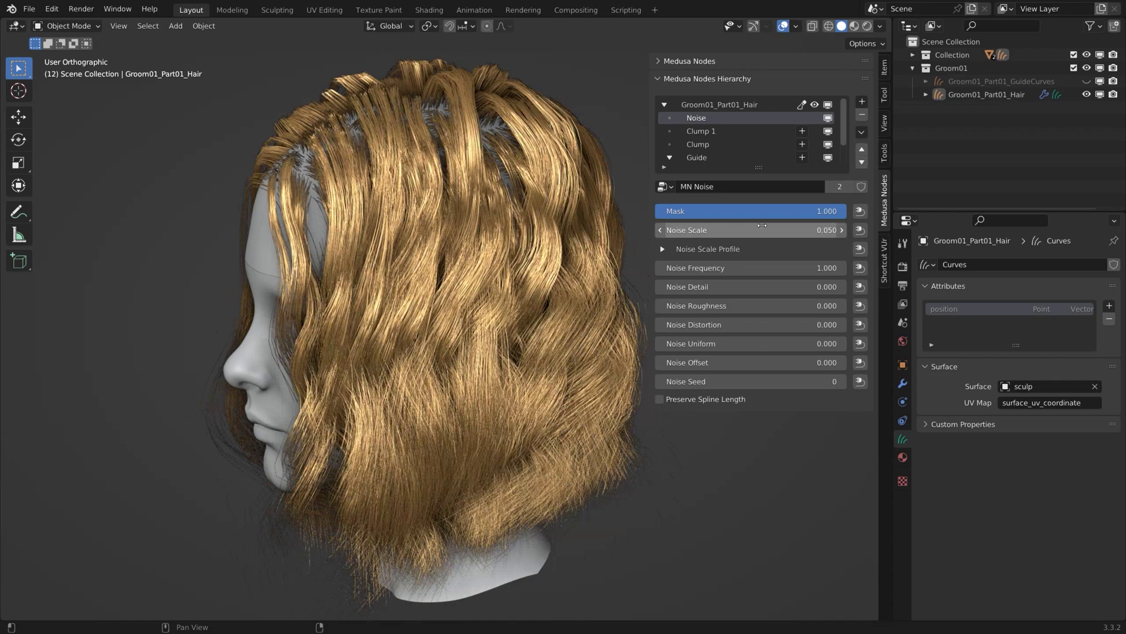
# - Increase the Noise deformer's Noise Frequency, entering a value of 10
pyautogui.moveTo(450, 284); pyautogui.dragTo(545, 288, button='middle')
pyautogui.moveTo(721, 267); pyautogui.dragTo(906, 268)
pyautogui.moveTo(590, 262); pyautogui.dragTo(666, 236, button='middle')
pyautogui.click(698, 270)
pyautogui.write('10')
pyautogui.press('Return')
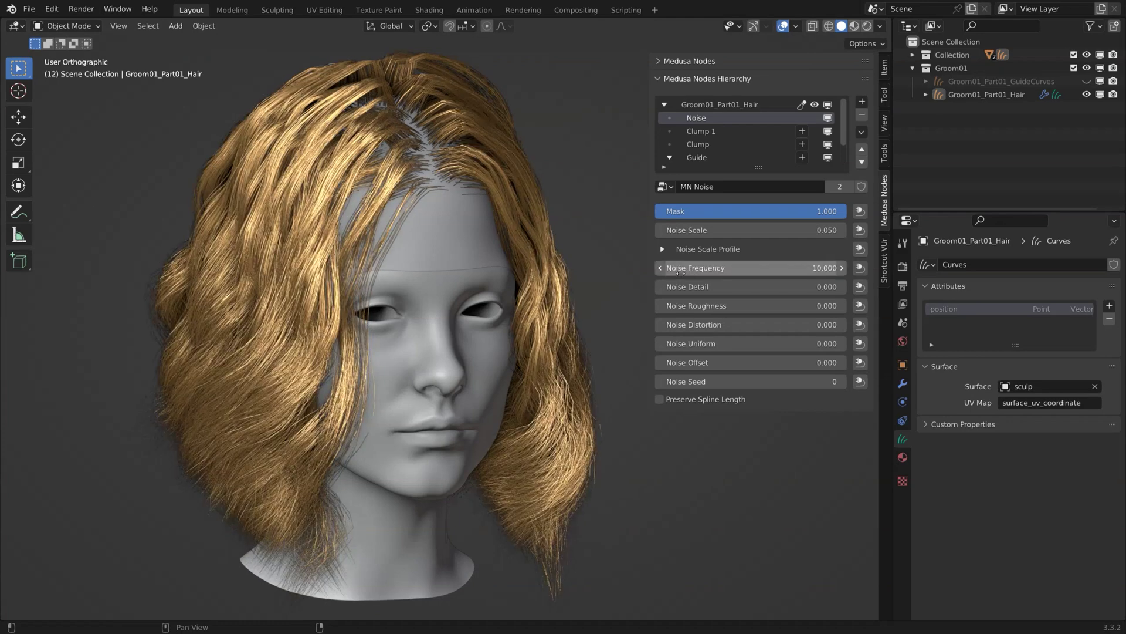
# - Set the Noise deformer's Noise Frequency to 15
pyautogui.click(703, 271)
pyautogui.click(693, 268)
pyautogui.write('15')
pyautogui.press('Return')
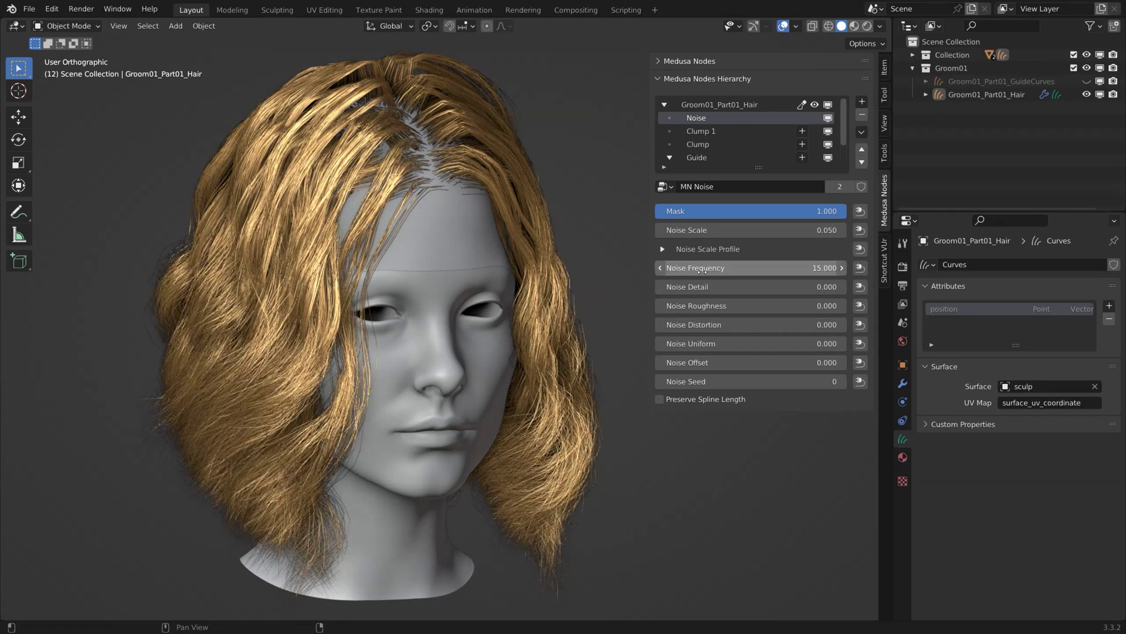
# - Bow the Noise deformer's Noise Scale Profile curve upward with a point at about X 0.17, Y 0.48
pyautogui.click(663, 249)
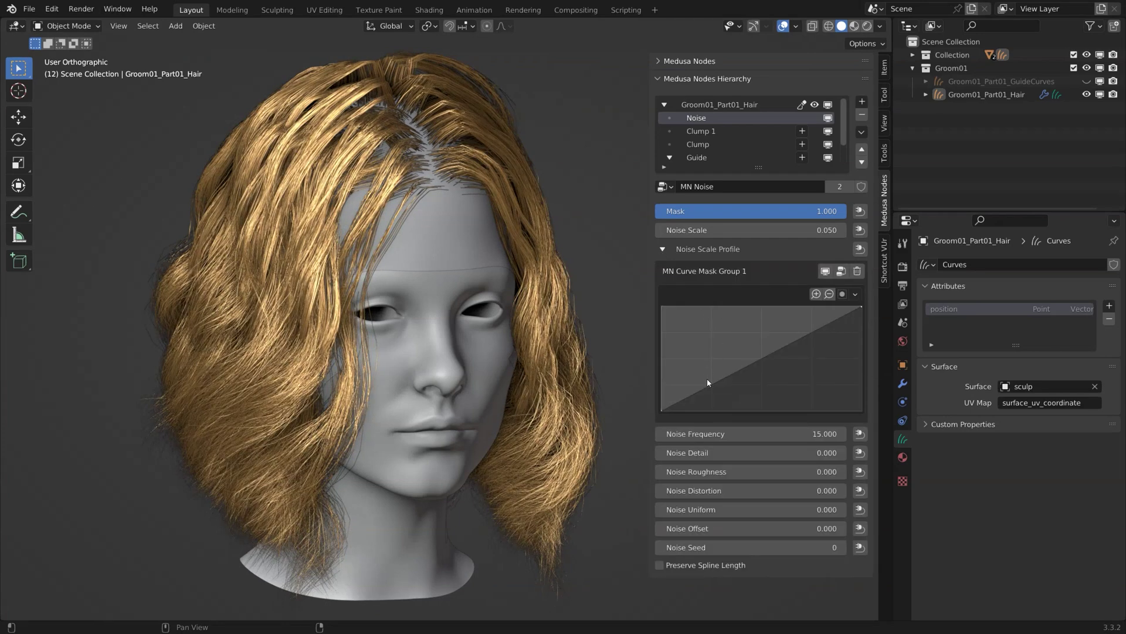
pyautogui.moveTo(708, 386); pyautogui.dragTo(696, 361)
pyautogui.moveTo(536, 126); pyautogui.dragTo(502, 197, button='middle')
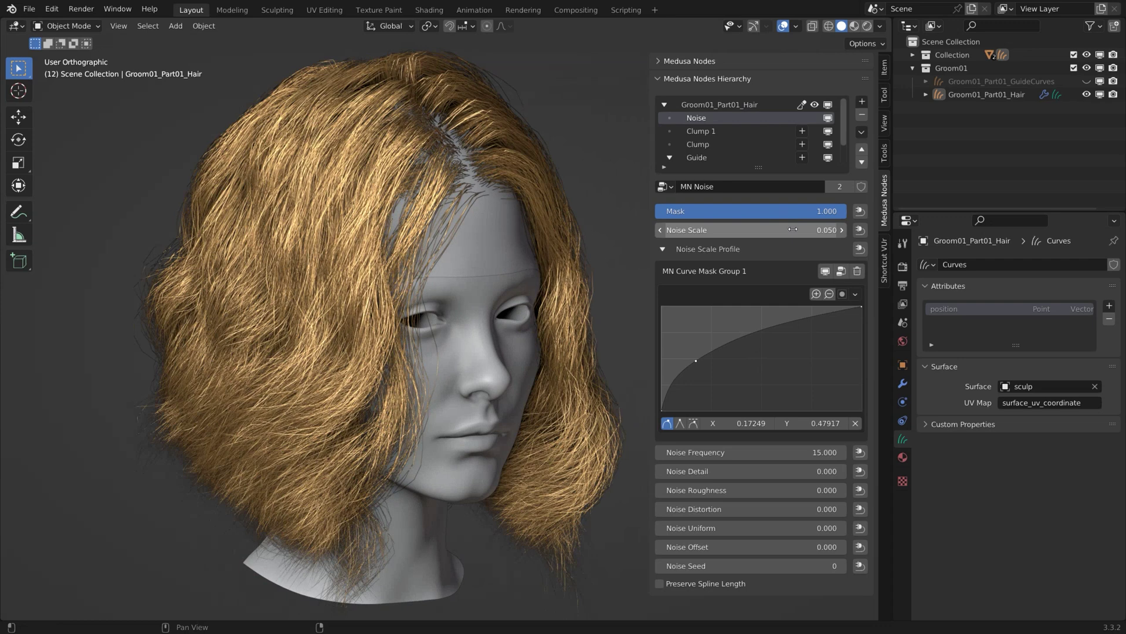
# - Add a Percent Mask Group to the Noise deformer's Mask and expand its settings
pyautogui.click(864, 215)
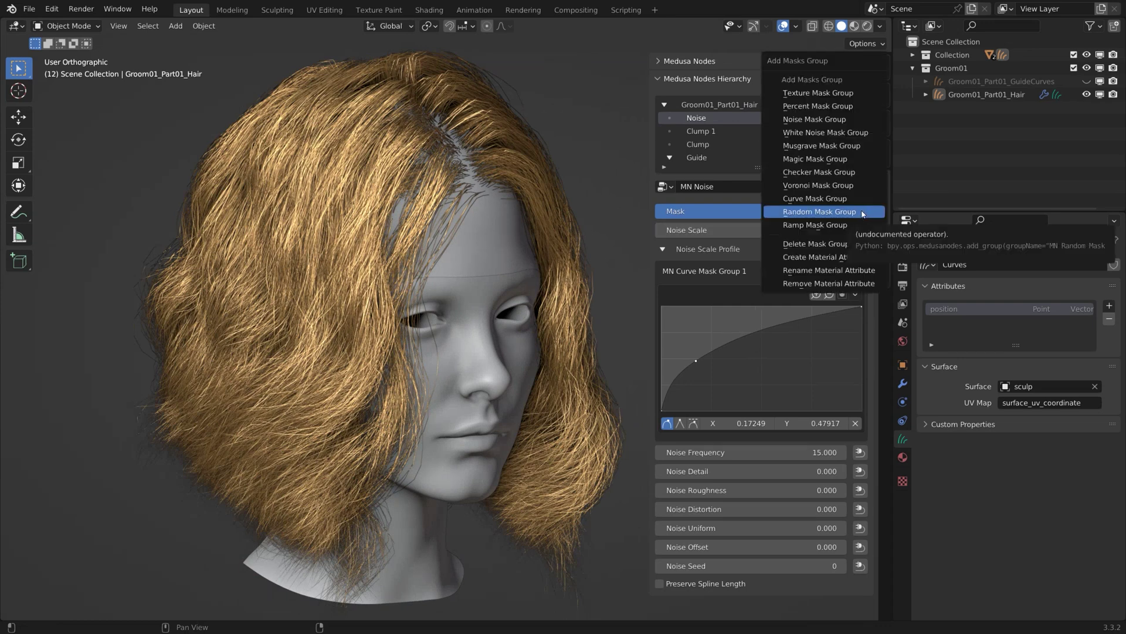
pyautogui.click(859, 212)
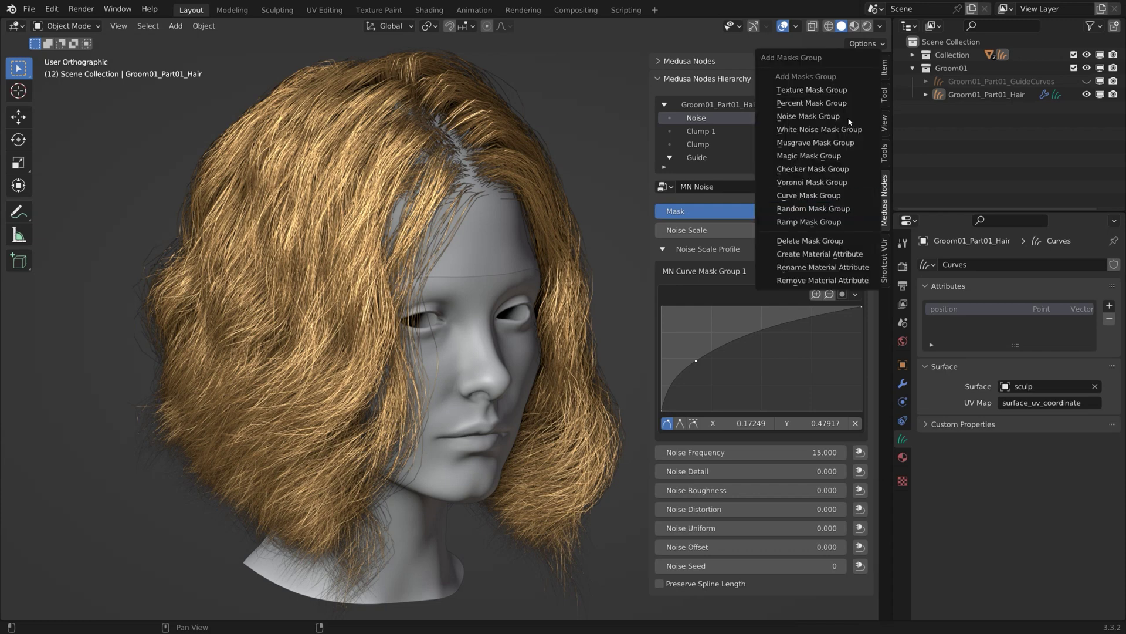
pyautogui.click(821, 104)
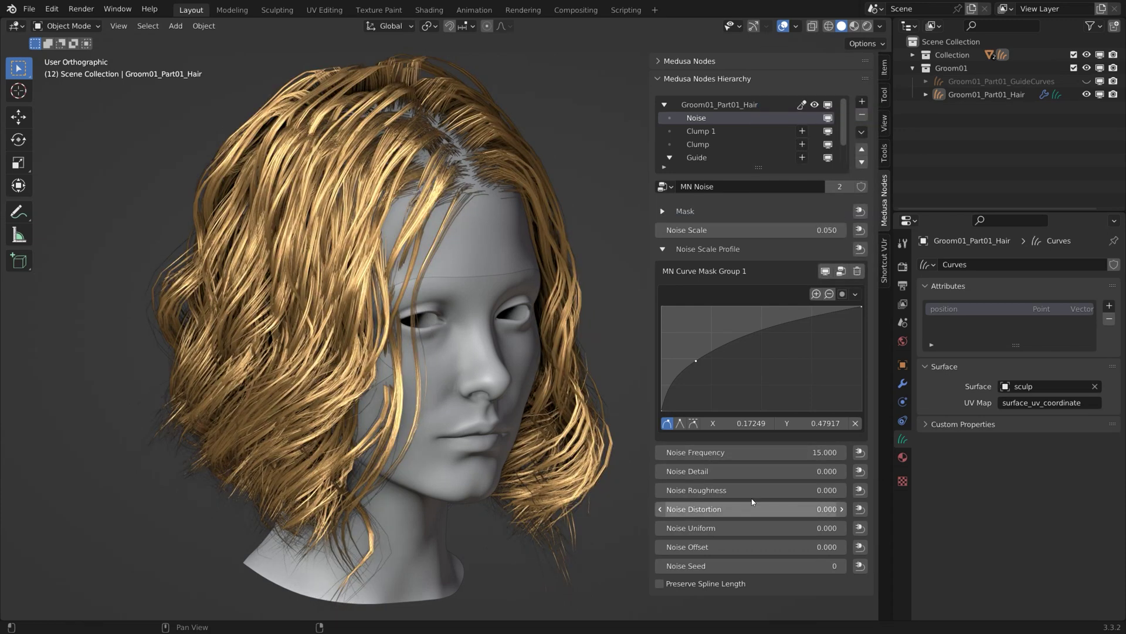
pyautogui.click(662, 211)
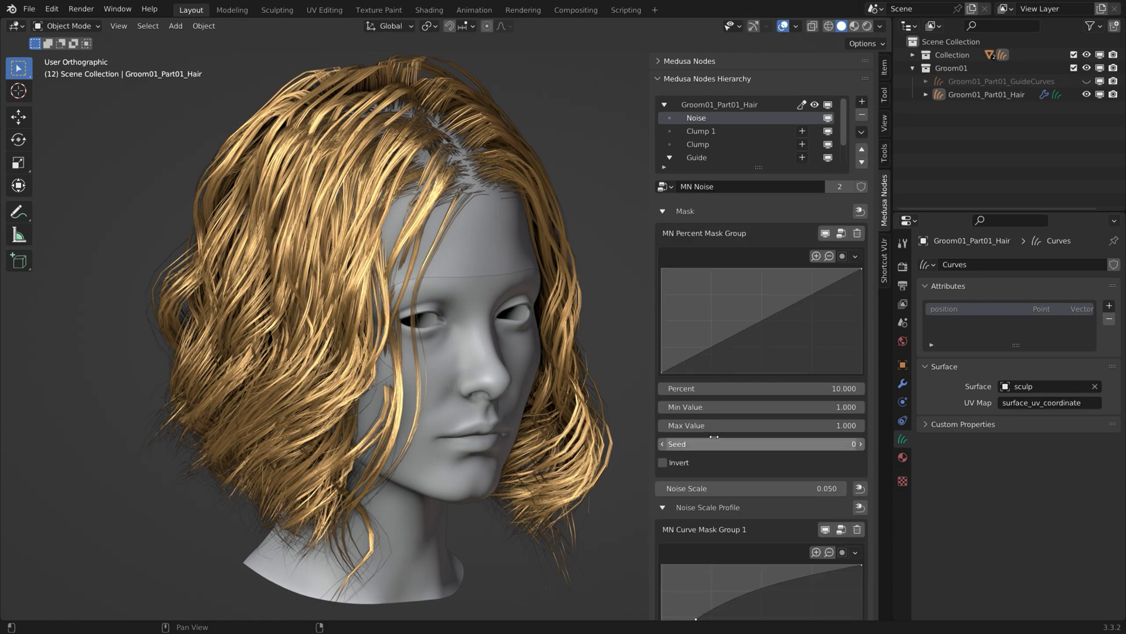
# - Set the Noise deformer's percent mask to a Percent of 40 and a Min Value of 0
pyautogui.moveTo(677, 389); pyautogui.dragTo(760, 388)
pyautogui.click(693, 387)
pyautogui.write('40')
pyautogui.press('Return')
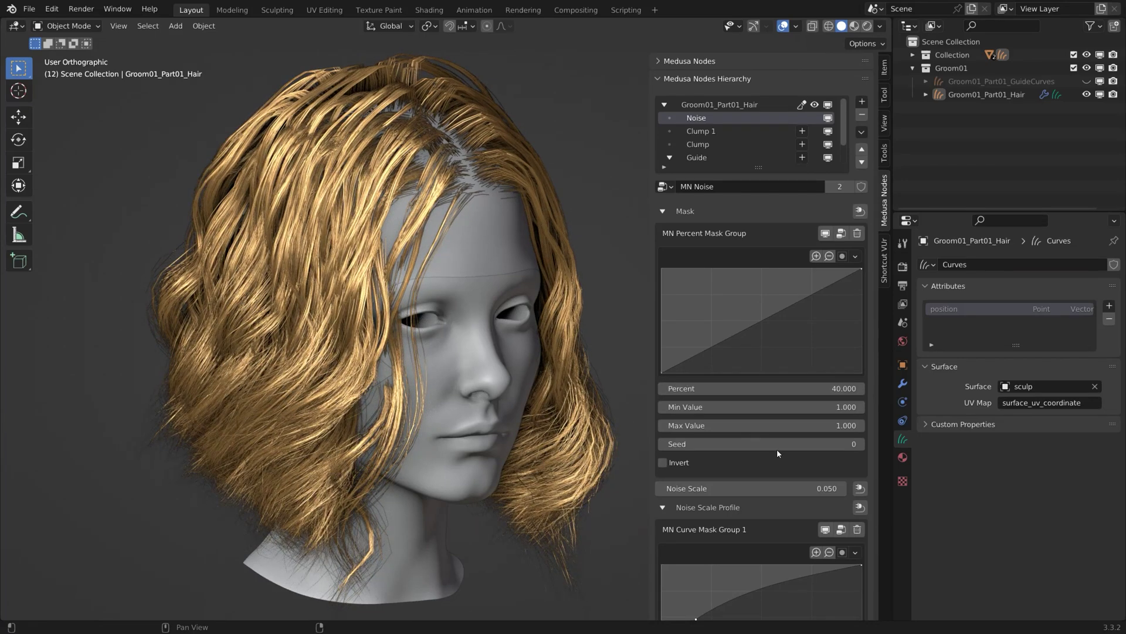
pyautogui.click(760, 407)
pyautogui.write('0')
pyautogui.press('Return')
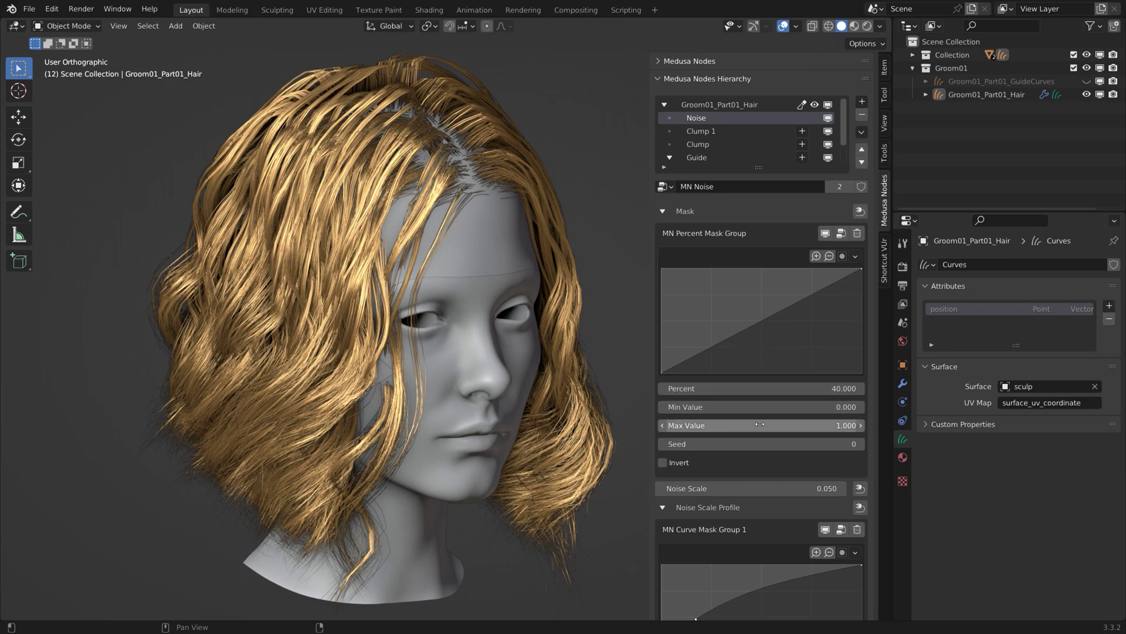
# - Bow the Noise deformer's percent mask curve upward with a point at about X 0.18, Y 0.73
pyautogui.moveTo(704, 350); pyautogui.dragTo(698, 297)
pyautogui.moveTo(520, 342); pyautogui.dragTo(458, 338, button='middle')
pyautogui.scroll(-4, 523, 148)
pyautogui.scroll(4, 525, 138)
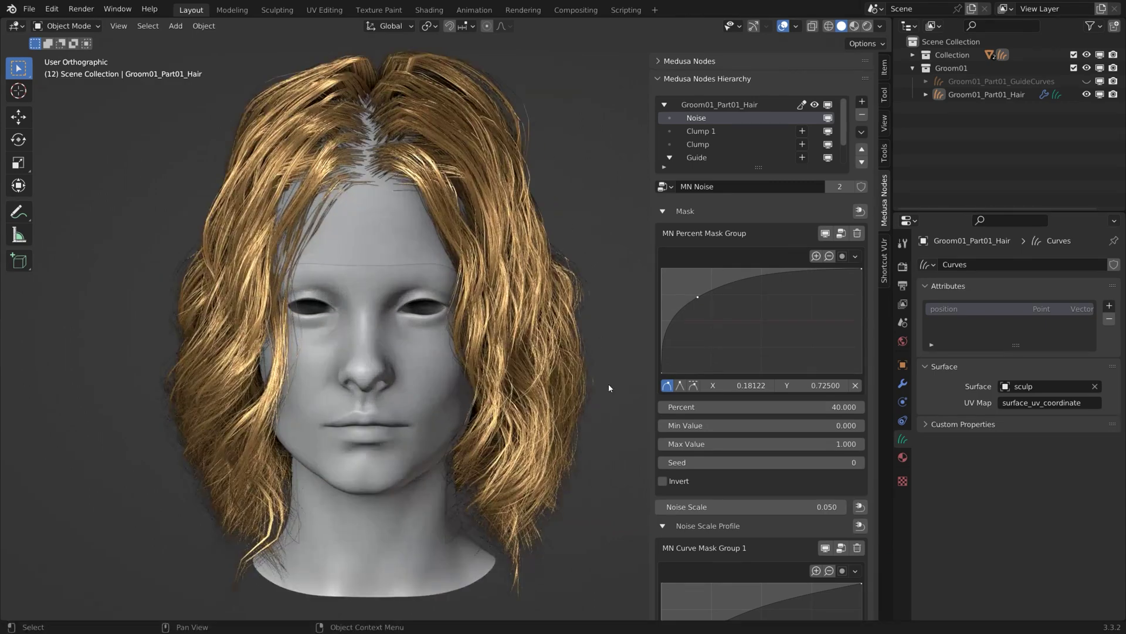
# - Set the Seed of the Noise deformer's percent mask to 3
pyautogui.click(861, 462)
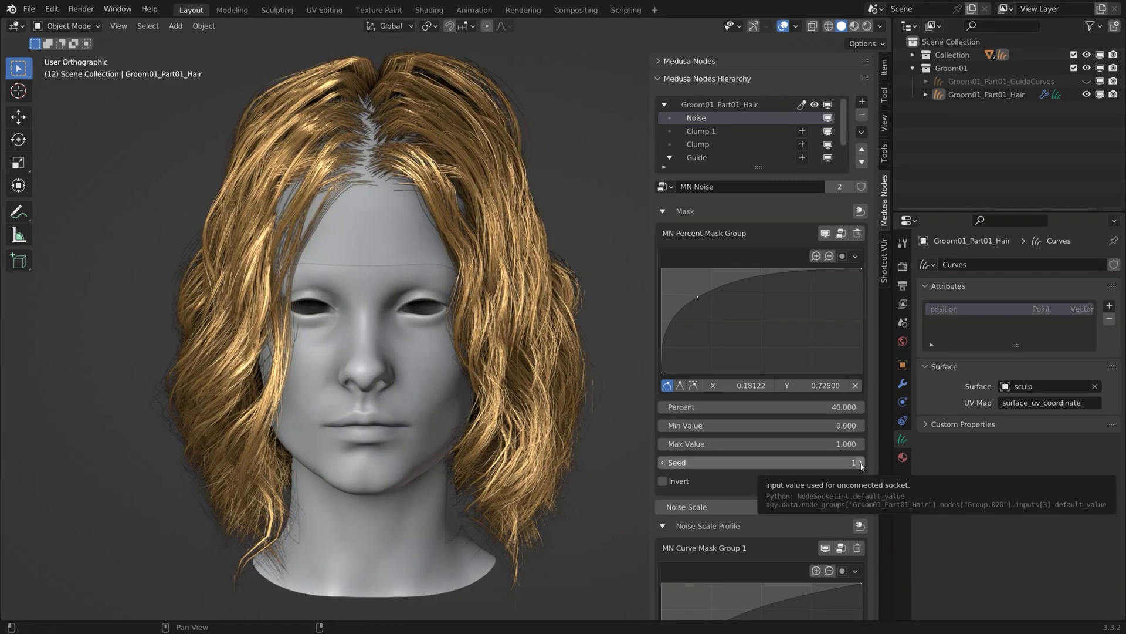
pyautogui.click(860, 462)
pyautogui.click(861, 462)
# - Examine the hair from both sides and from above, including the strands along the parting
pyautogui.scroll(-3, 392, 396)
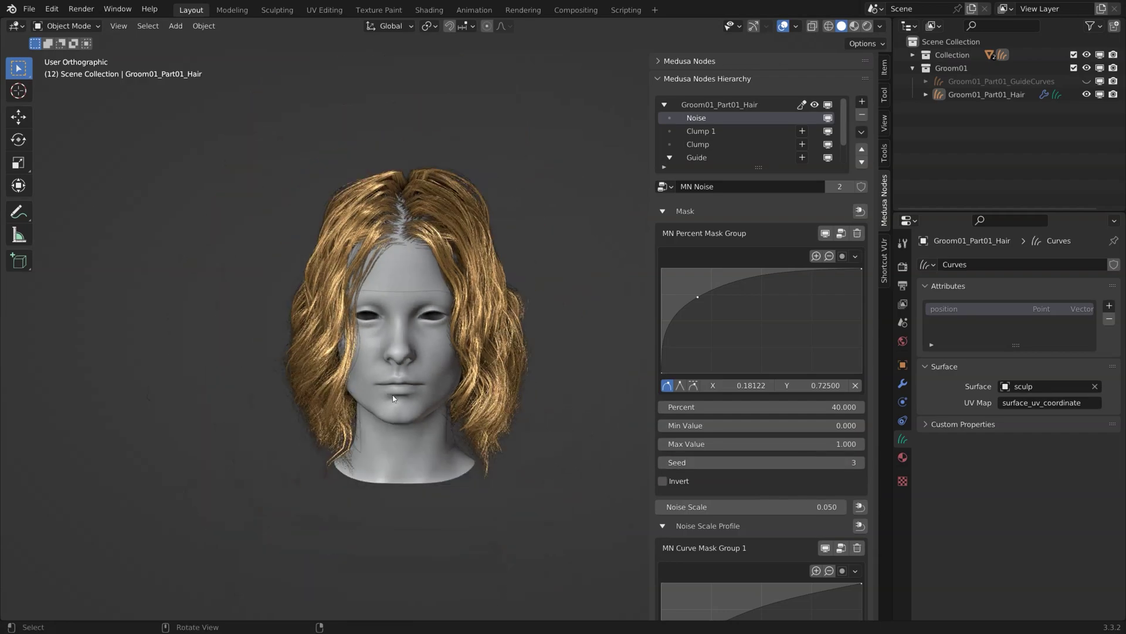
pyautogui.moveTo(392, 396)
pyautogui.mouseDown(button='middle')
pyautogui.moveTo(545, 401)
pyautogui.moveTo(481, 406)
pyautogui.moveTo(494, 411)
pyautogui.mouseUp(button='middle')
pyautogui.scroll(2, 484, 397)
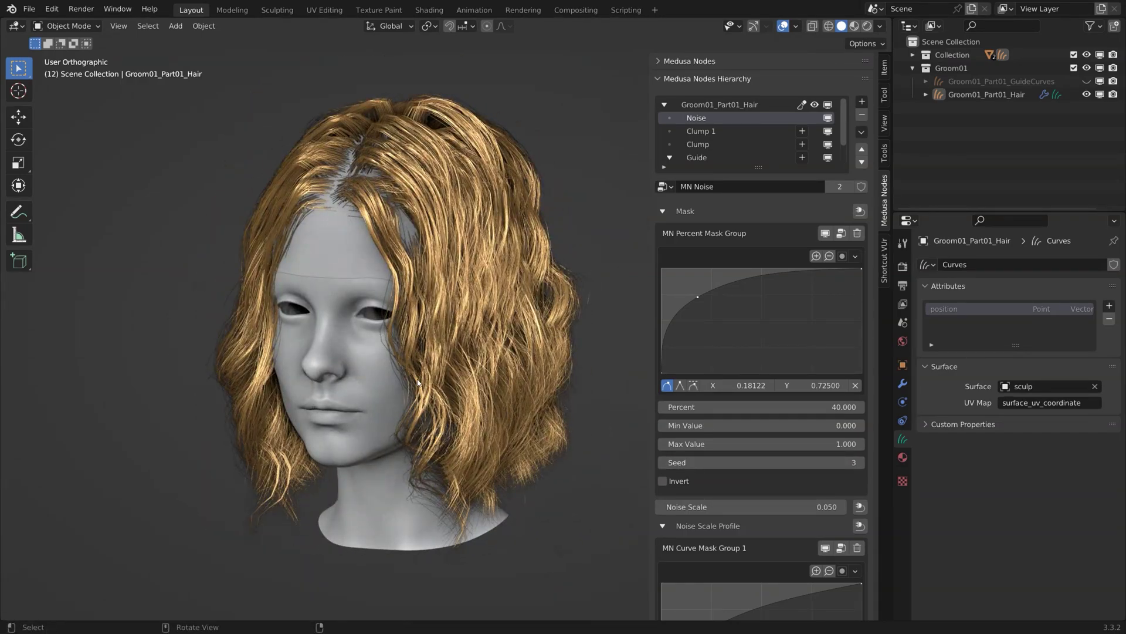
pyautogui.moveTo(419, 383); pyautogui.dragTo(557, 399, button='middle')
pyautogui.moveTo(519, 252); pyautogui.dragTo(460, 267, button='middle')
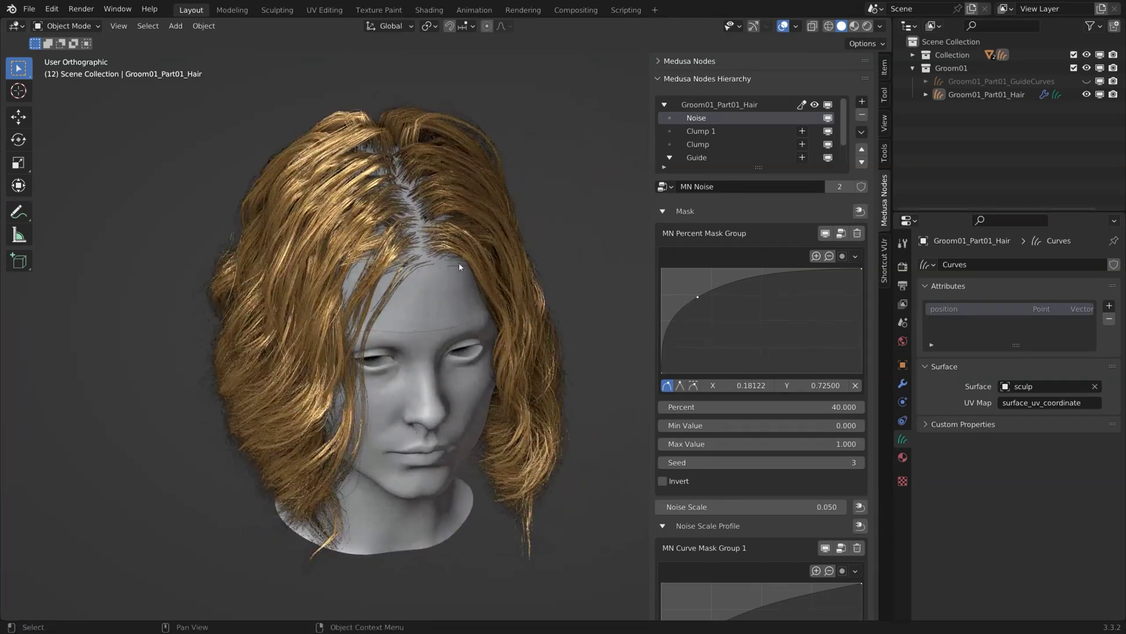
pyautogui.moveTo(633, 153); pyautogui.dragTo(411, 140, button='middle')
pyautogui.scroll(3, 351, 133)
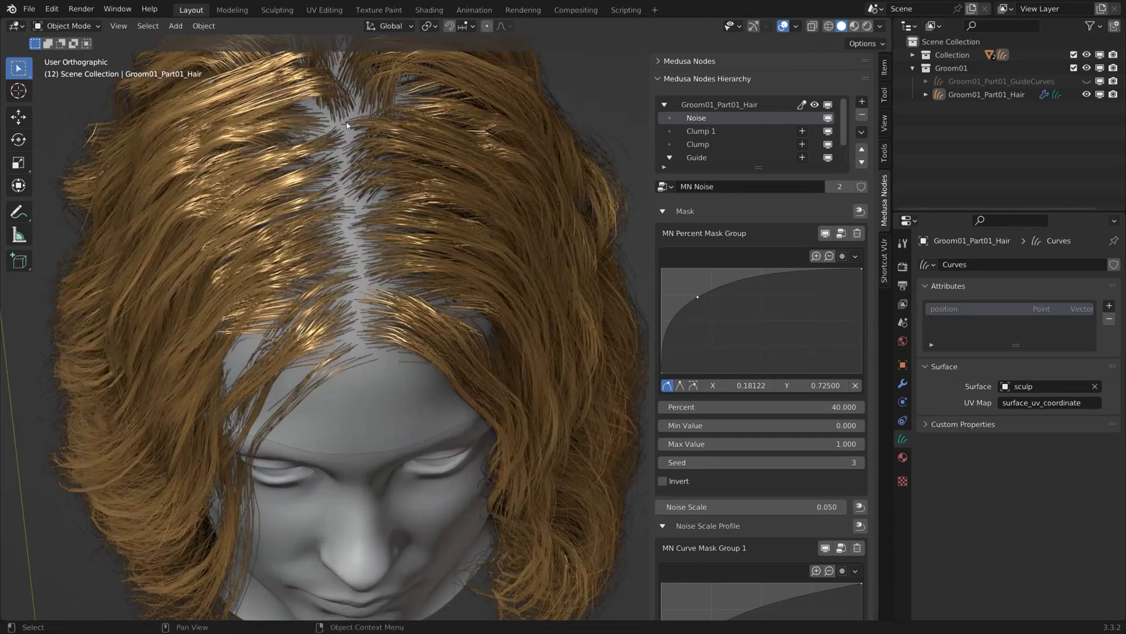
pyautogui.scroll(-4, 360, 314)
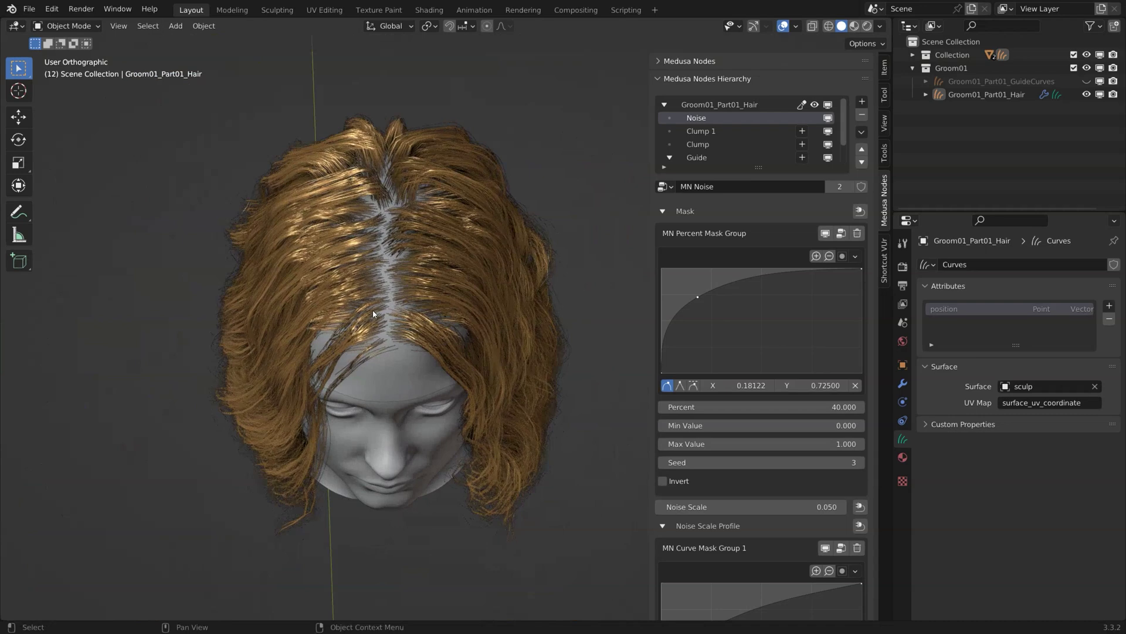
# - Add a Texture Mask Group to the Region Map of the first Clump deformer
pyautogui.click(698, 145)
pyautogui.scroll(-3, 751, 411)
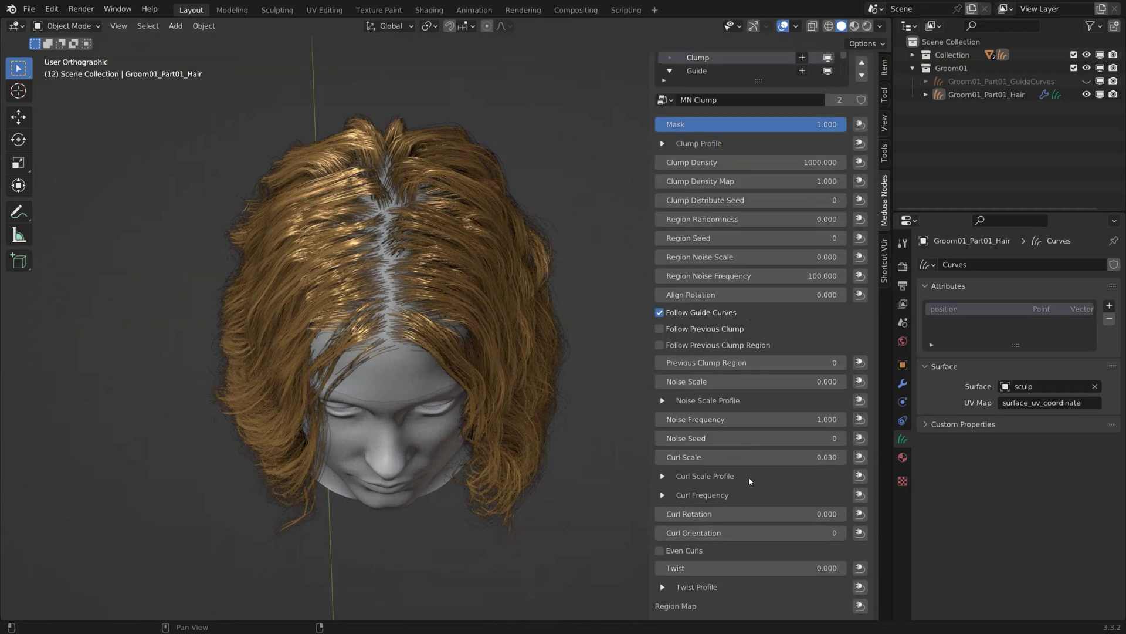
pyautogui.scroll(3, 754, 431)
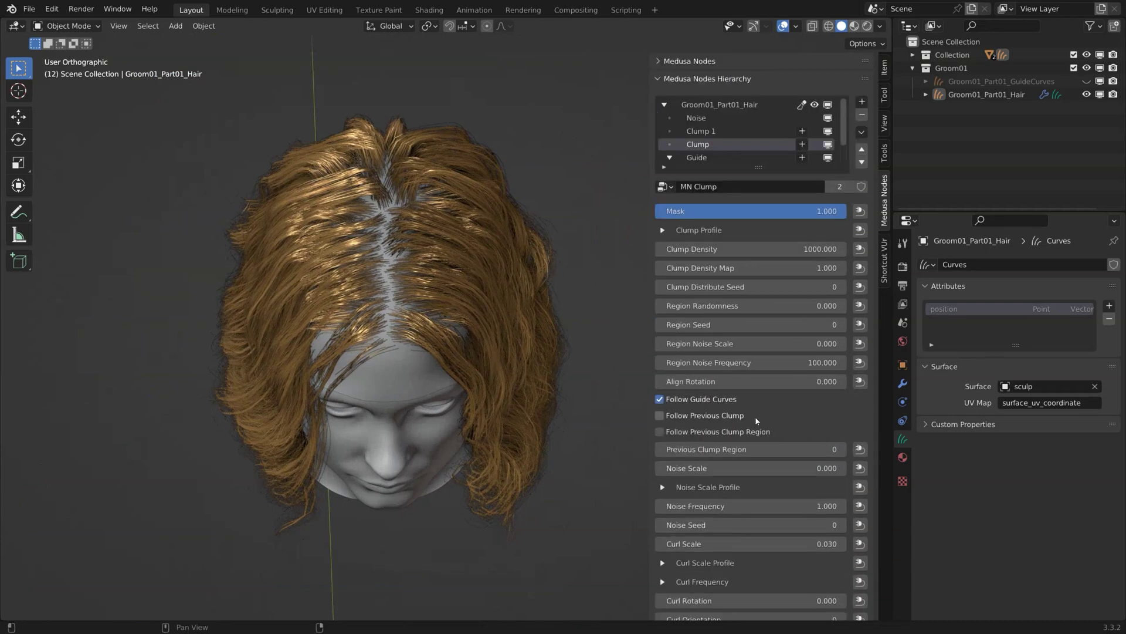
pyautogui.scroll(-3, 756, 421)
pyautogui.scroll(3, 754, 446)
pyautogui.scroll(-3, 748, 525)
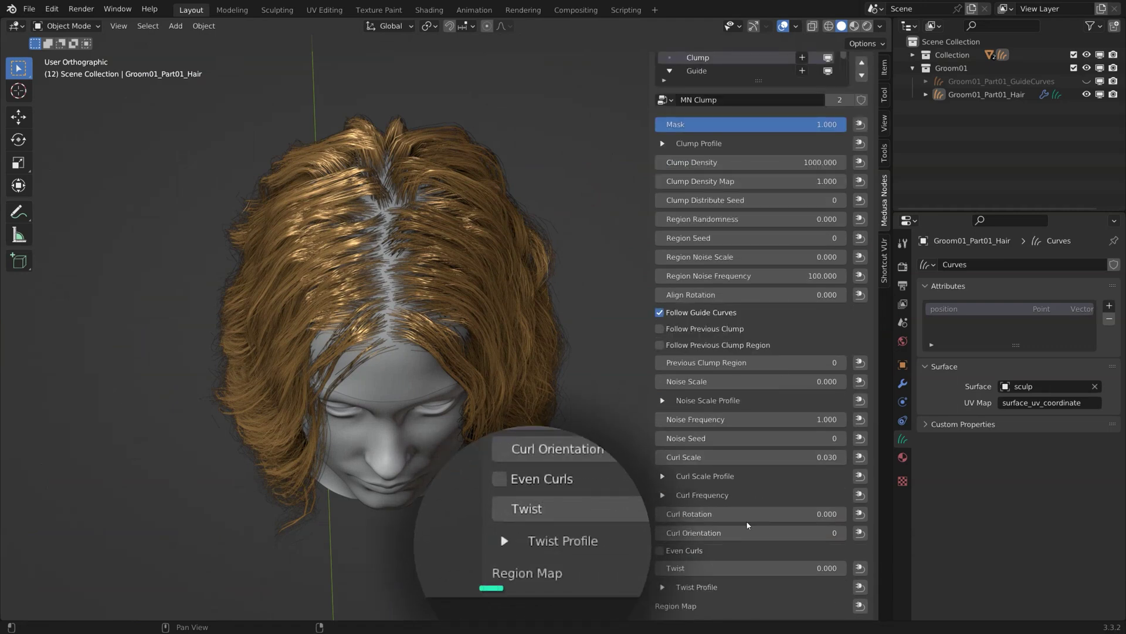
pyautogui.click(860, 606)
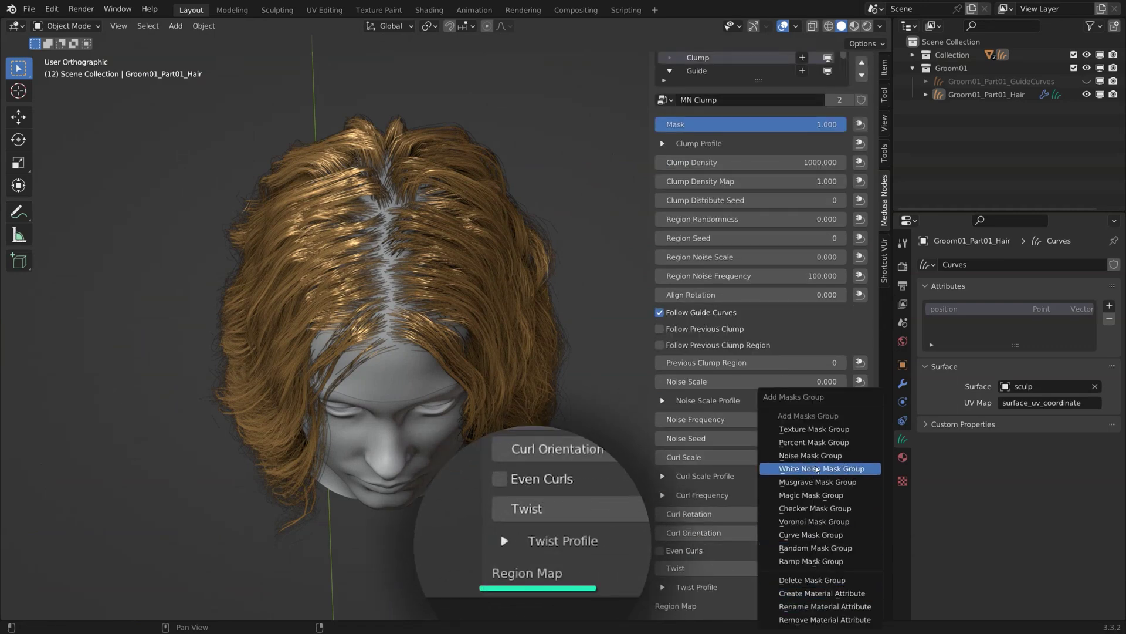
pyautogui.click(806, 434)
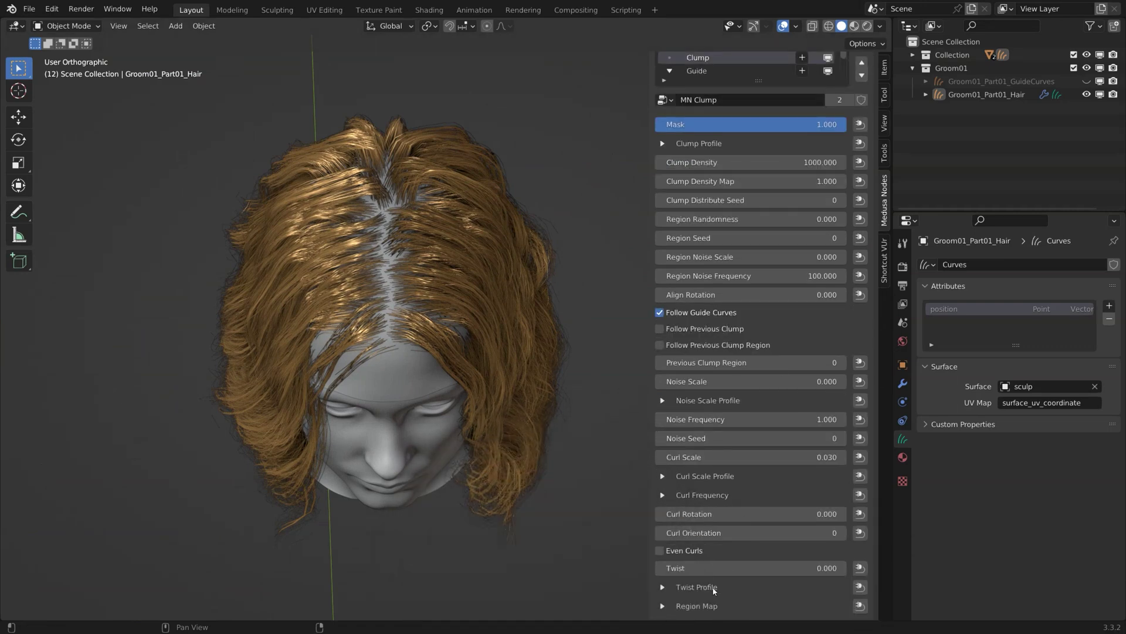
# - Expand the Clump deformer's Region Map and assign the RegionMap image to its texture mask
pyautogui.click(663, 606)
pyautogui.click(769, 597)
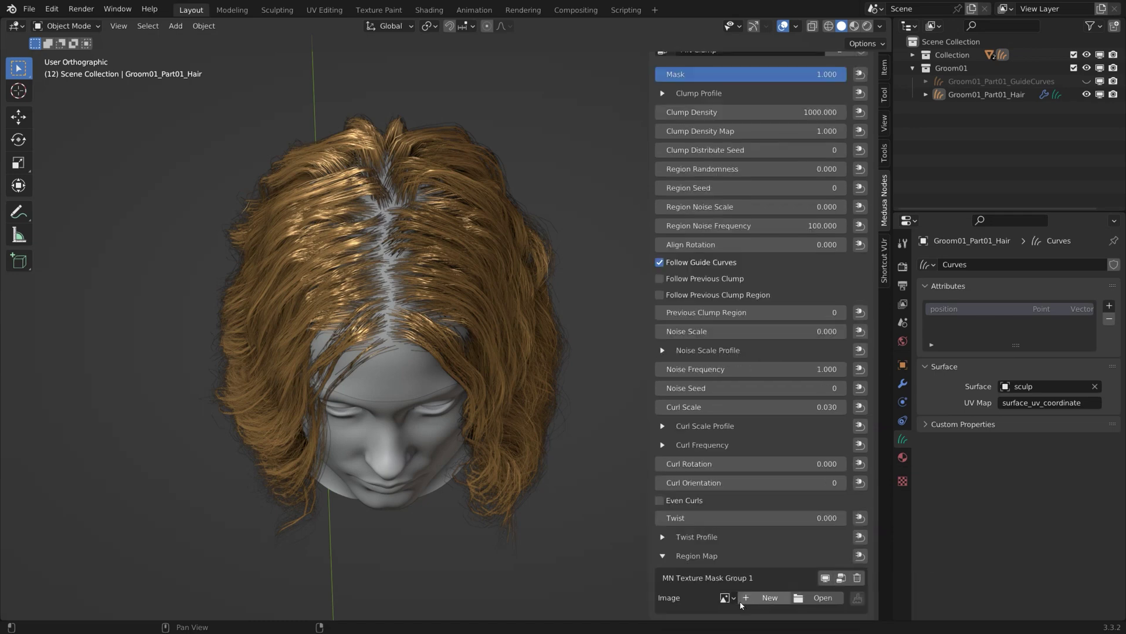
pyautogui.click(728, 597)
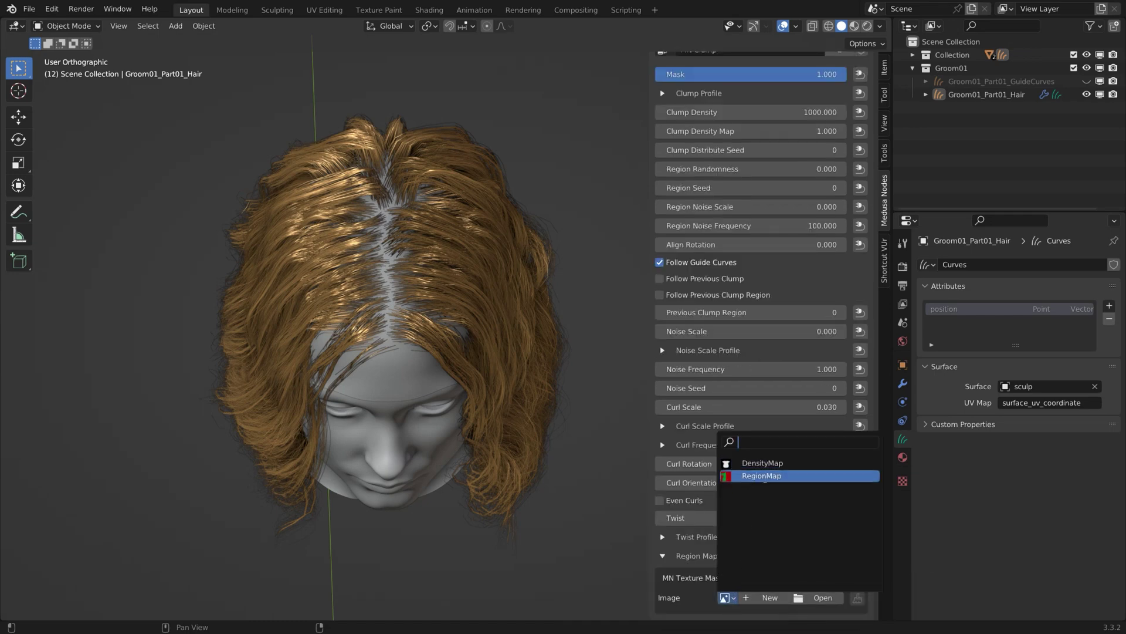
pyautogui.click(766, 476)
# - Open the Clump region mask's node group and set its Image Texture interpolation to Closest
pyautogui.click(842, 577)
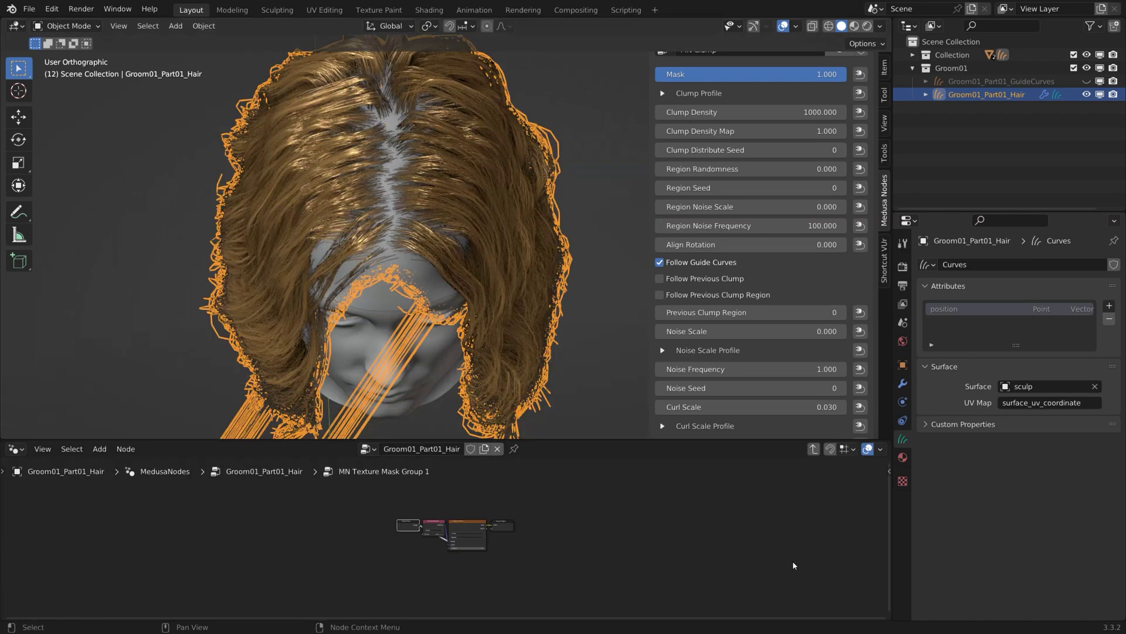
pyautogui.scroll(8, 418, 537)
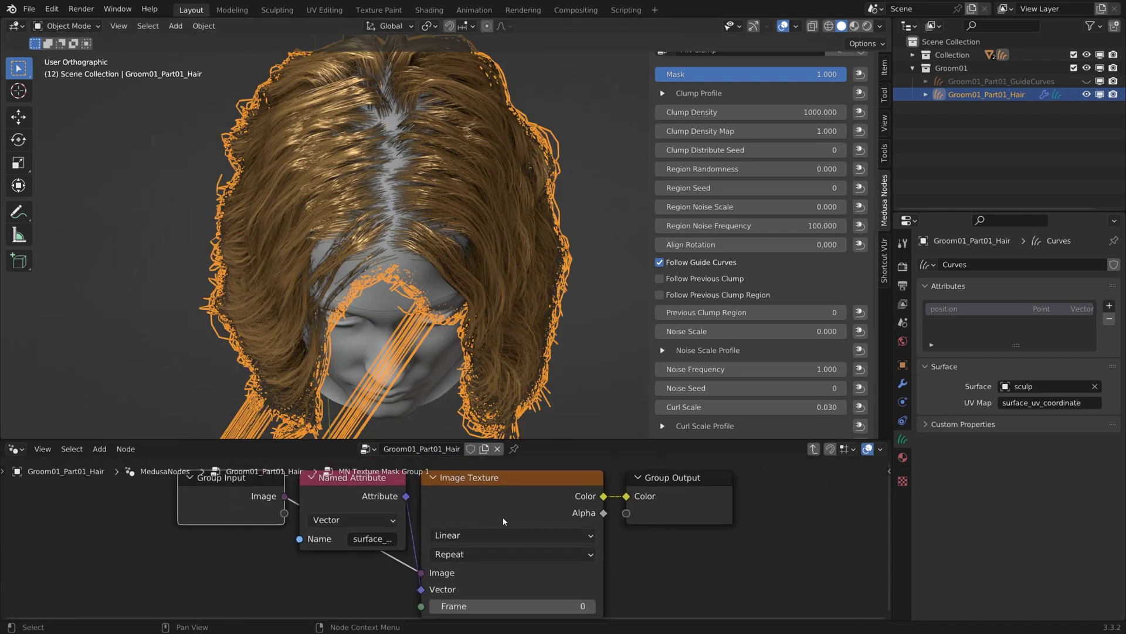
pyautogui.click(463, 534)
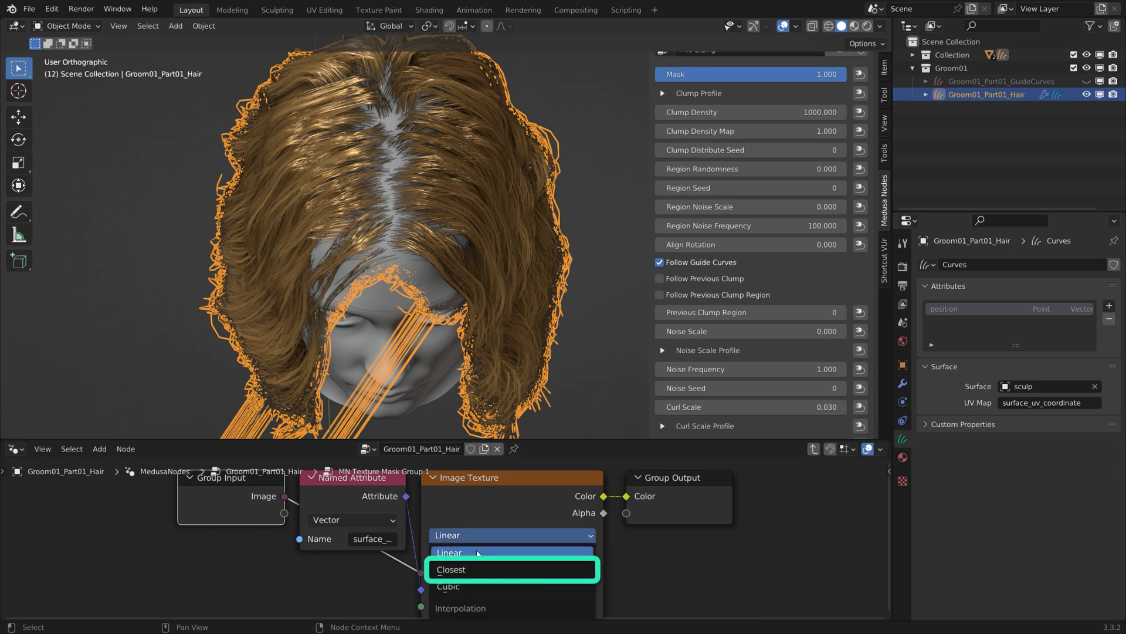
pyautogui.click(448, 569)
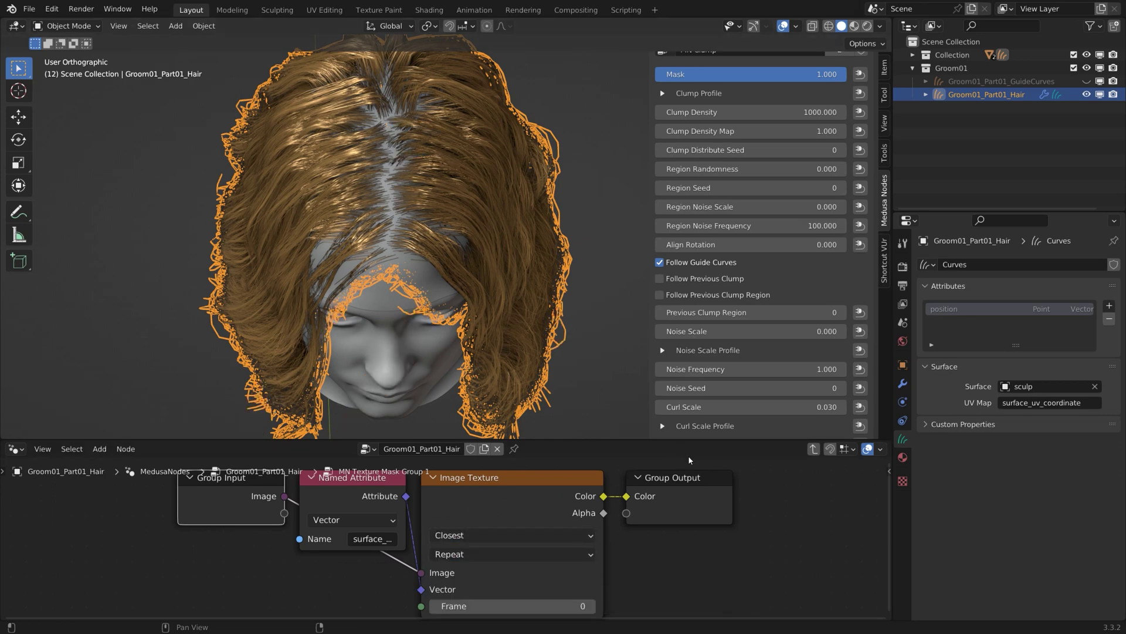
# - Add a Texture Mask Group to the Clump 1 deformer's Region Map and assign it the RegionMap image
pyautogui.scroll(-4, 751, 234)
pyautogui.scroll(9, 701, 107)
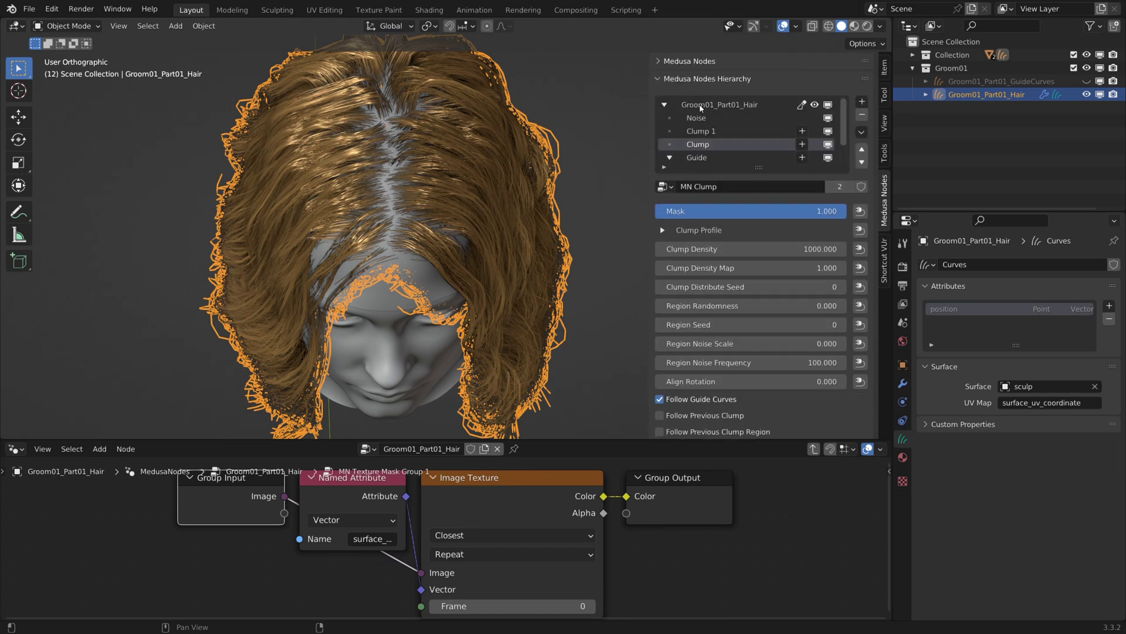
pyautogui.click(701, 131)
pyautogui.scroll(-12, 742, 362)
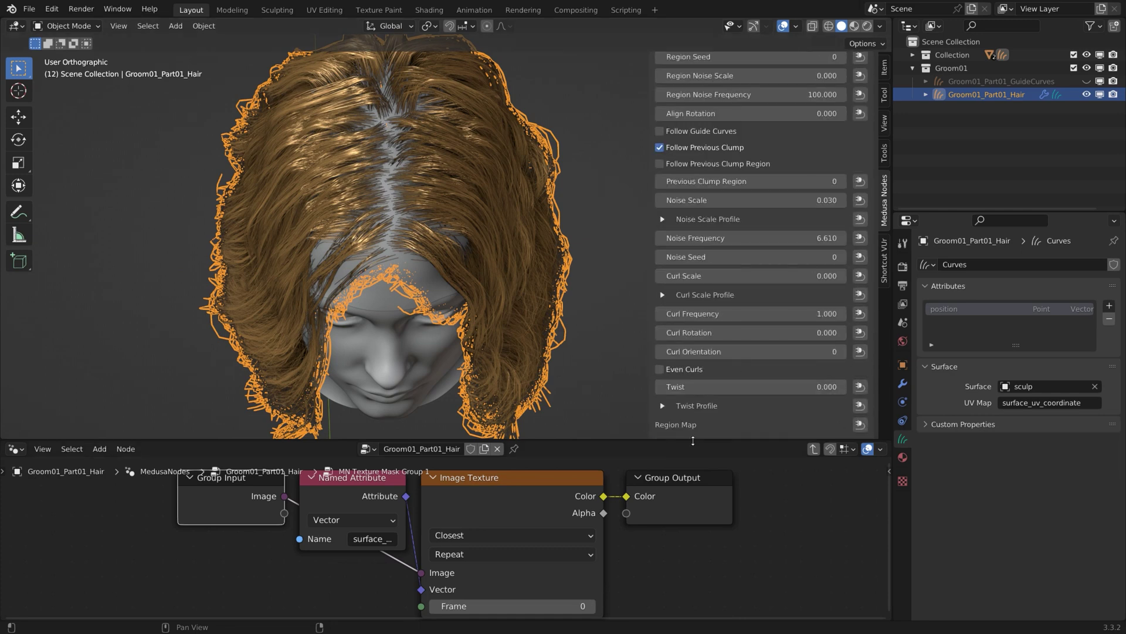
pyautogui.click(860, 424)
pyautogui.click(805, 427)
pyautogui.scroll(-2, 683, 421)
pyautogui.click(727, 417)
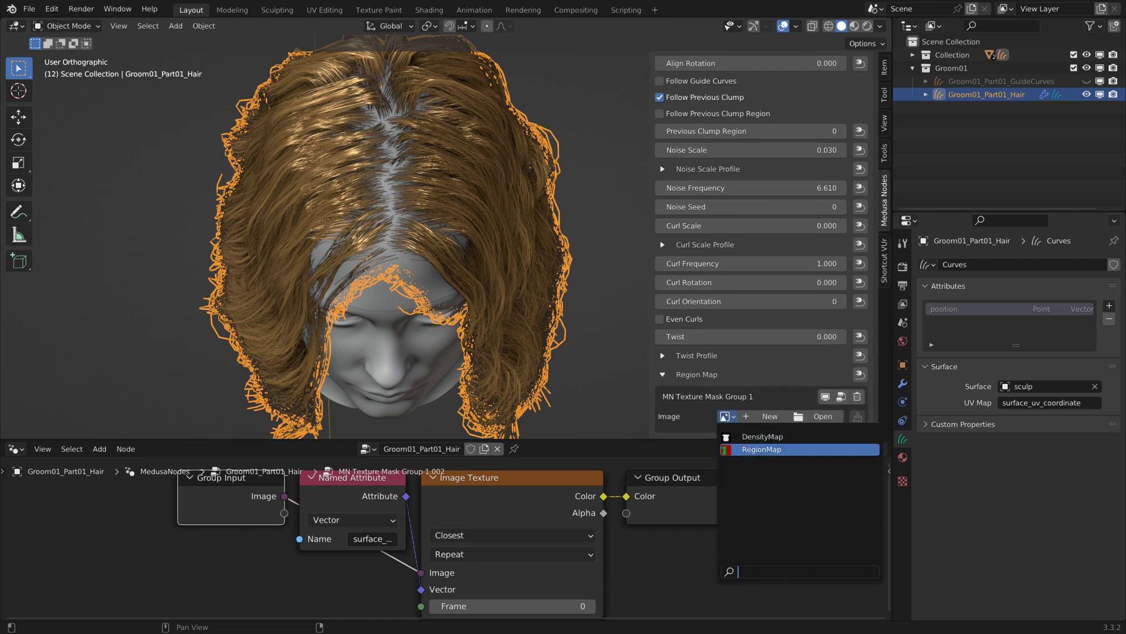
pyautogui.click(756, 450)
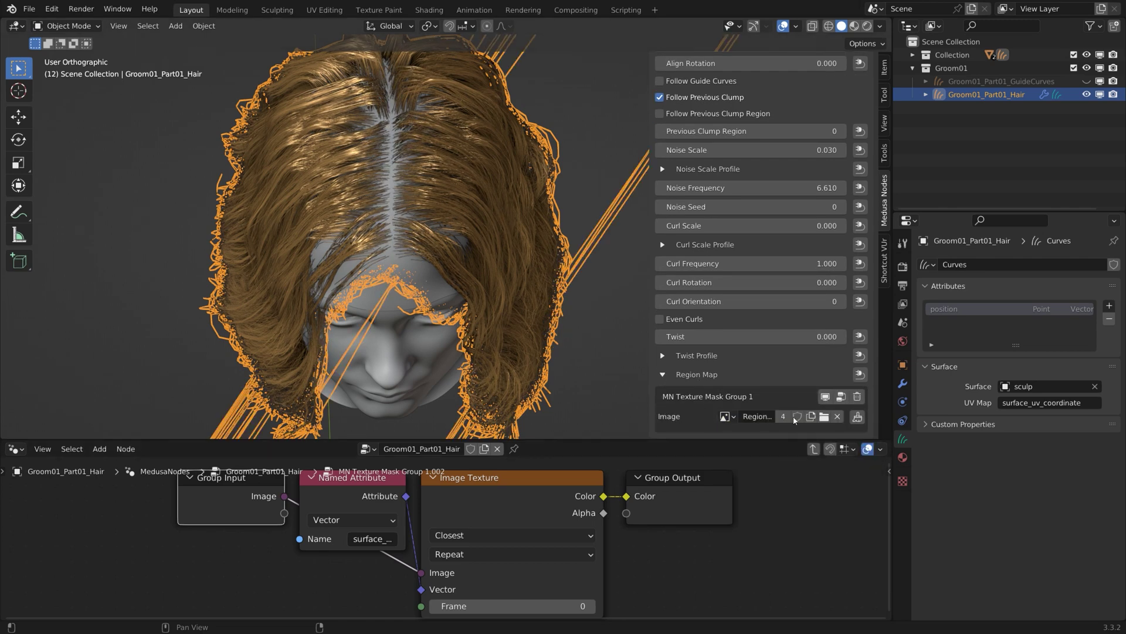
# - Open the Clump 1 region mask's node group and set its Image Texture interpolation to Closest
pyautogui.click(841, 397)
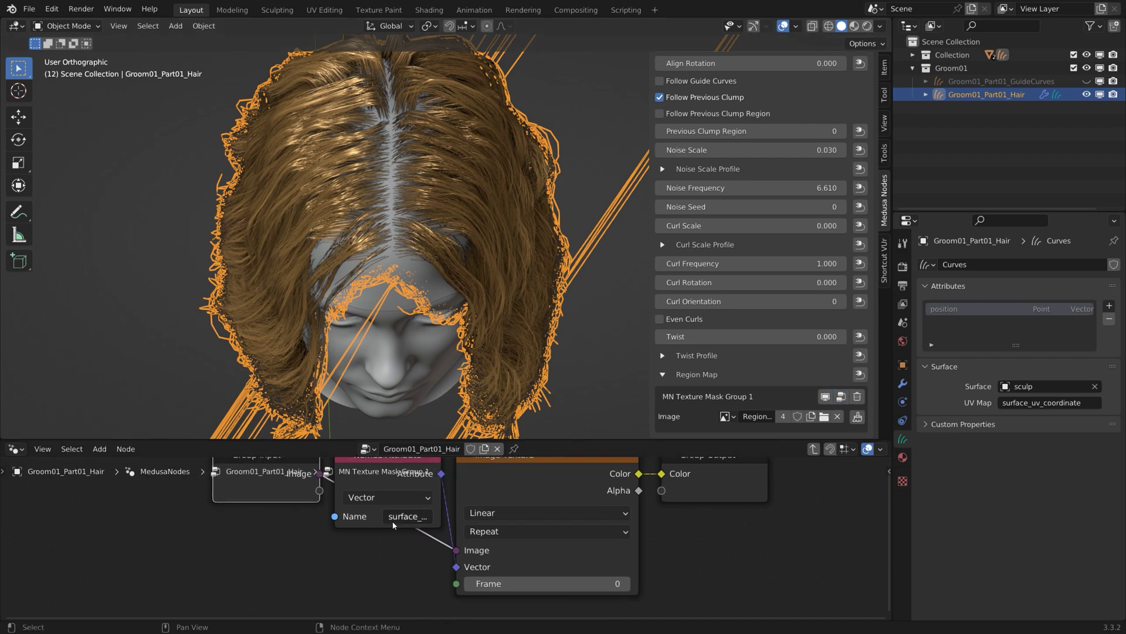
pyautogui.press('Home')
pyautogui.click(498, 534)
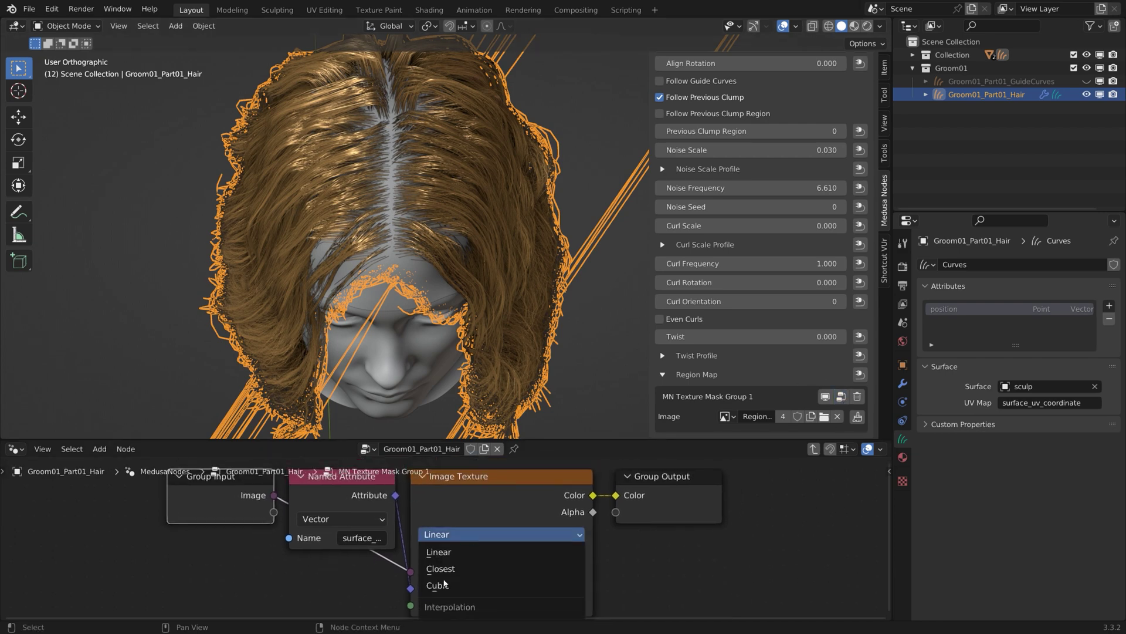
pyautogui.click(473, 572)
pyautogui.scroll(-6, 466, 306)
pyautogui.moveTo(466, 306); pyautogui.dragTo(581, 281, button='middle')
pyautogui.scroll(1, 371, 264)
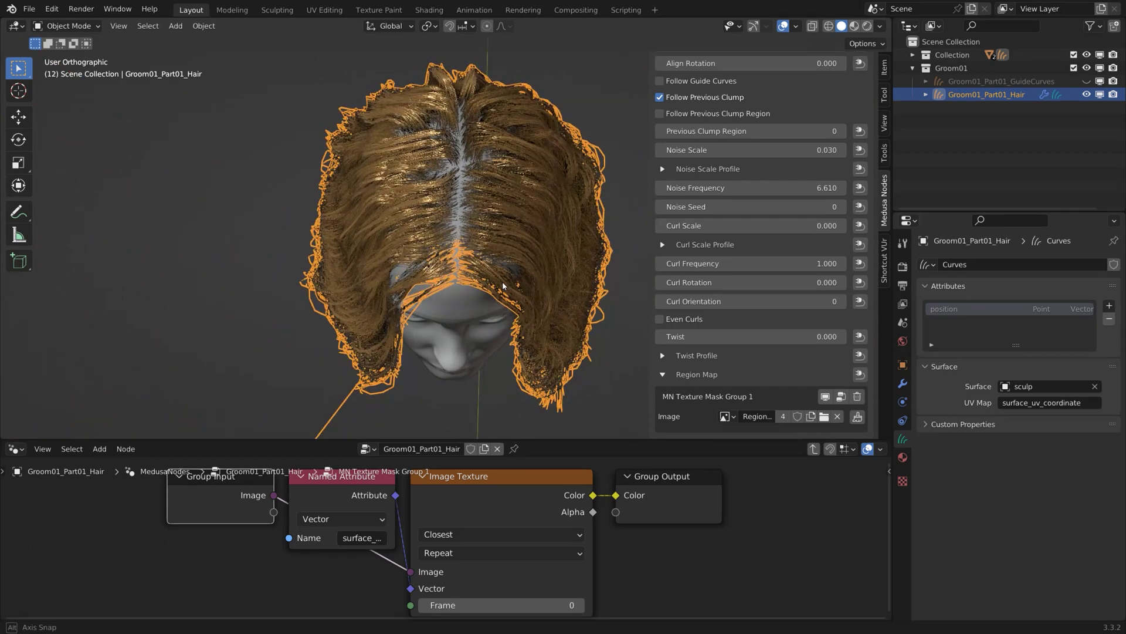
# - Open the Guide deformer's region mask node group and set its Image Texture interpolation to Closest
pyautogui.scroll(5, 768, 290)
pyautogui.scroll(8, 768, 290)
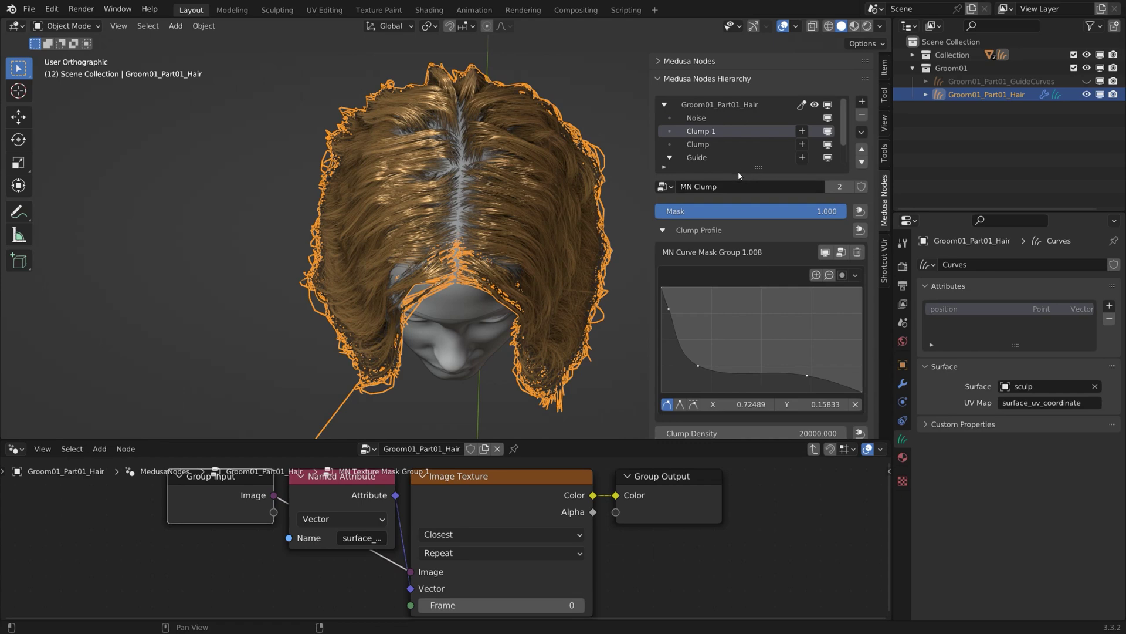
pyautogui.click(706, 158)
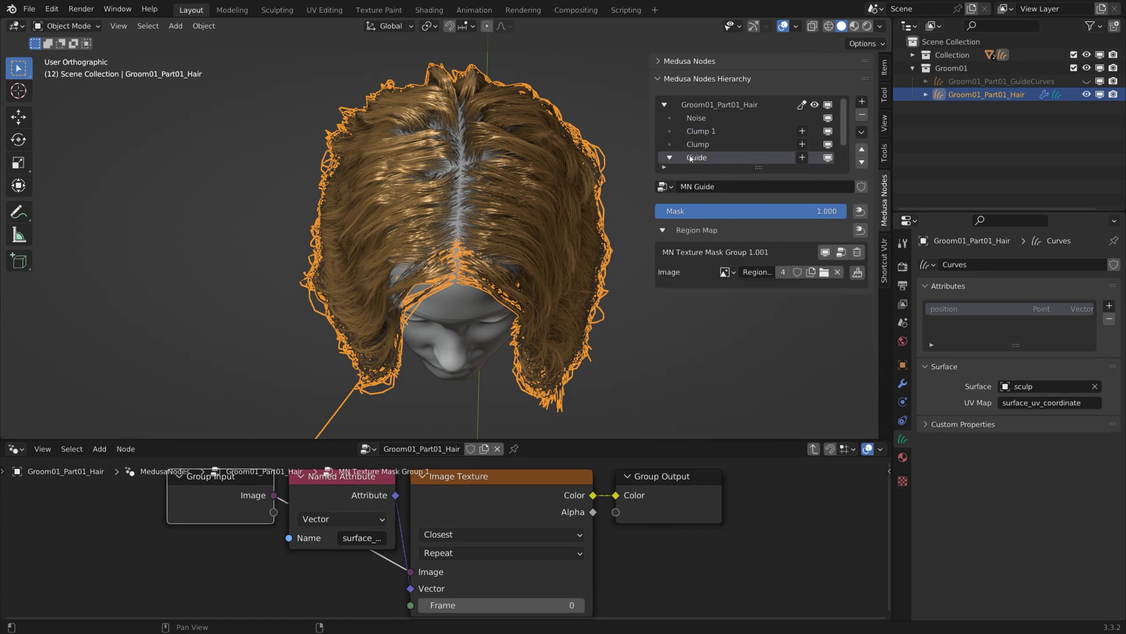
pyautogui.click(839, 254)
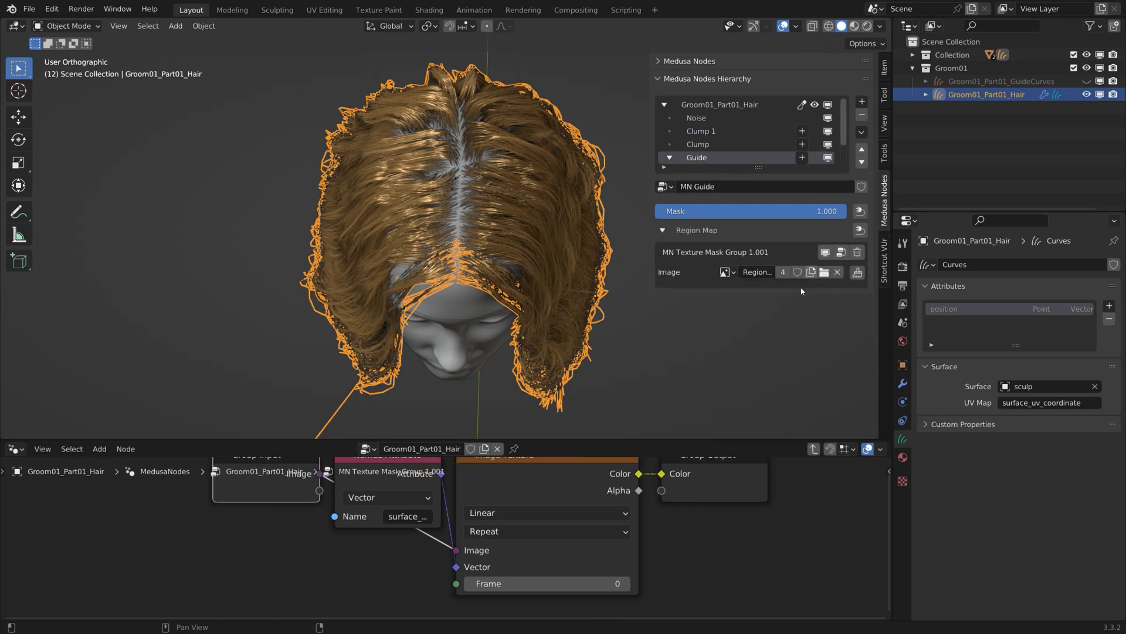
pyautogui.click(508, 537)
pyautogui.click(510, 571)
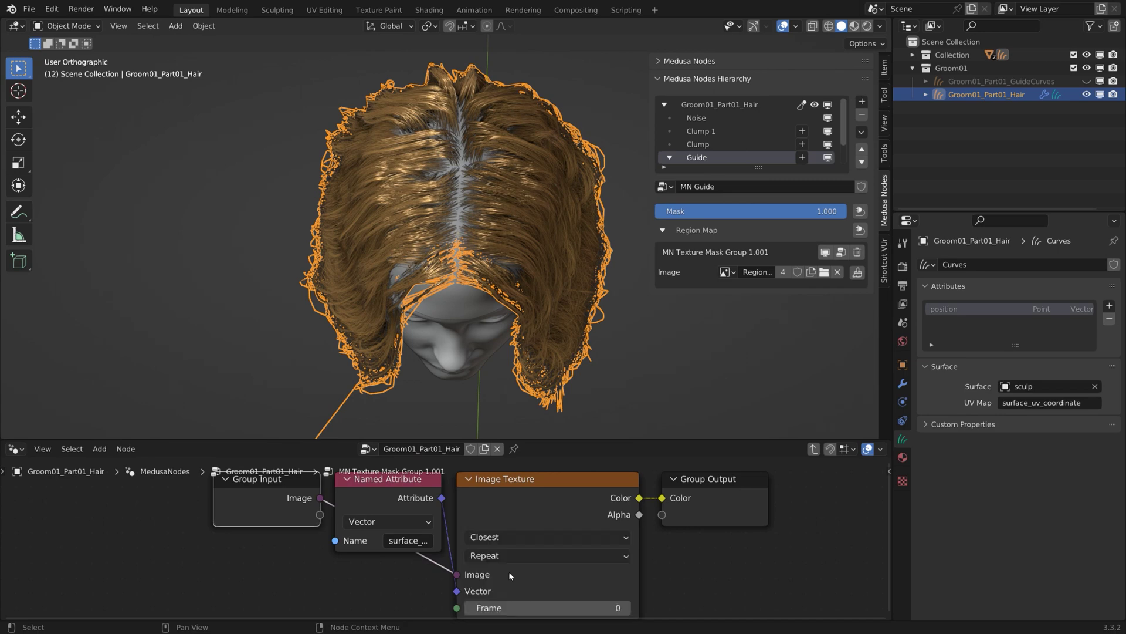
# - Start texture painting the Guide deformer's RegionMap image on the head
pyautogui.scroll(-5, 415, 308)
pyautogui.scroll(7, 442, 312)
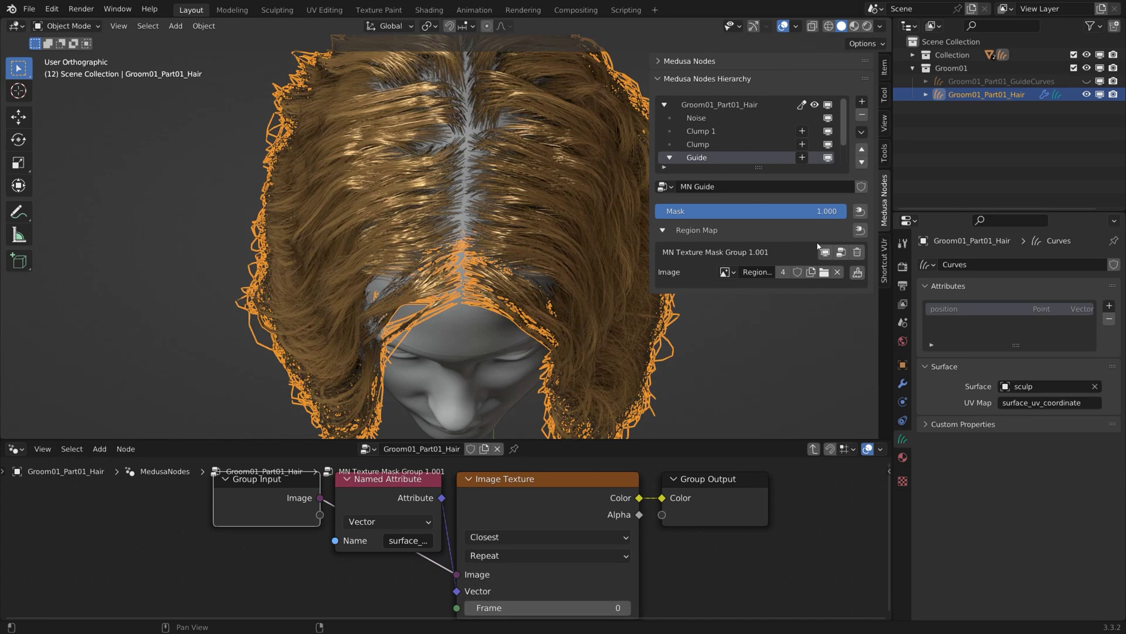
pyautogui.scroll(-2, 393, 251)
pyautogui.scroll(1, 393, 251)
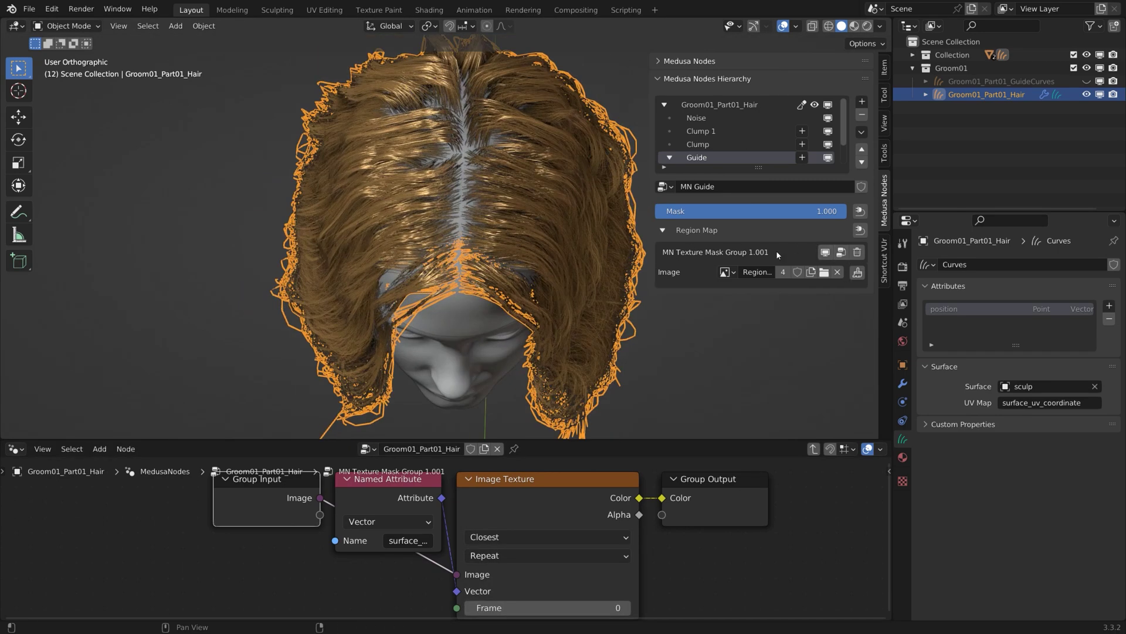
pyautogui.click(857, 272)
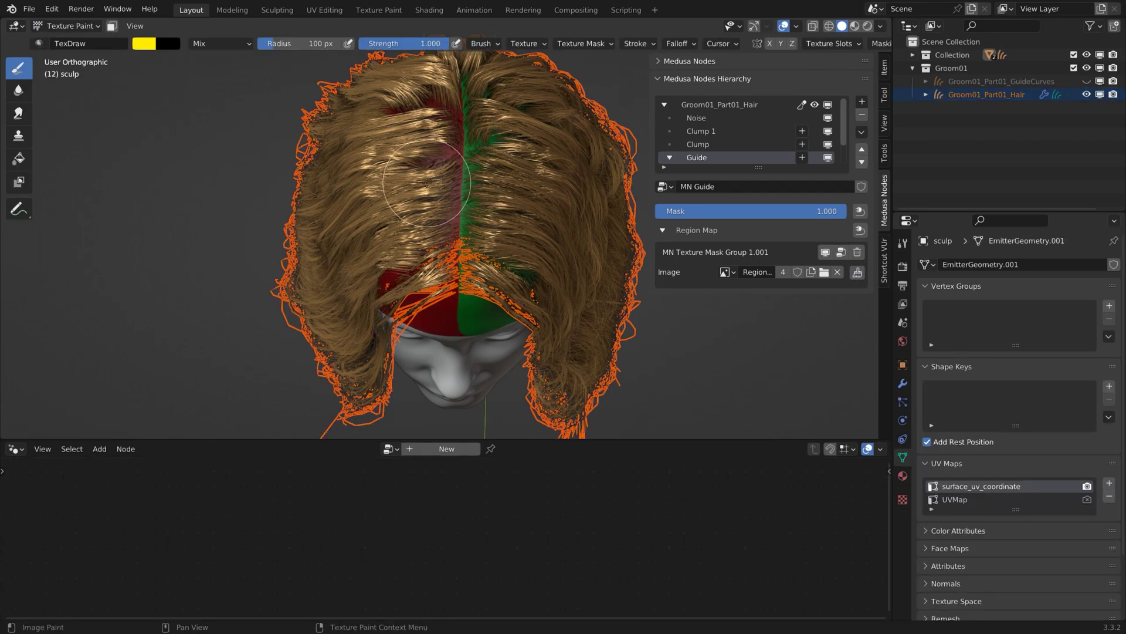
# - Hide the Groom01_Part01_Hair object to expose the painted scalp along the parting
pyautogui.scroll(5, 450, 172)
pyautogui.scroll(-5, 447, 168)
pyautogui.moveTo(447, 168); pyautogui.dragTo(493, 202, button='middle')
pyautogui.scroll(3, 464, 182)
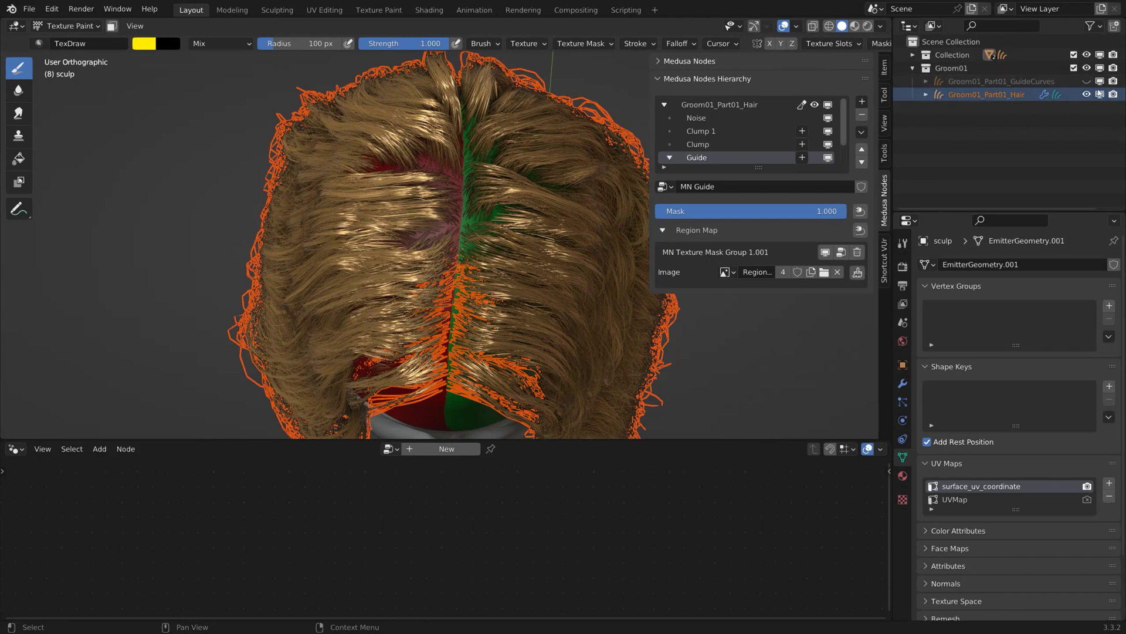
pyautogui.moveTo(552, 176); pyautogui.dragTo(562, 177, button='middle')
pyautogui.click(1086, 94)
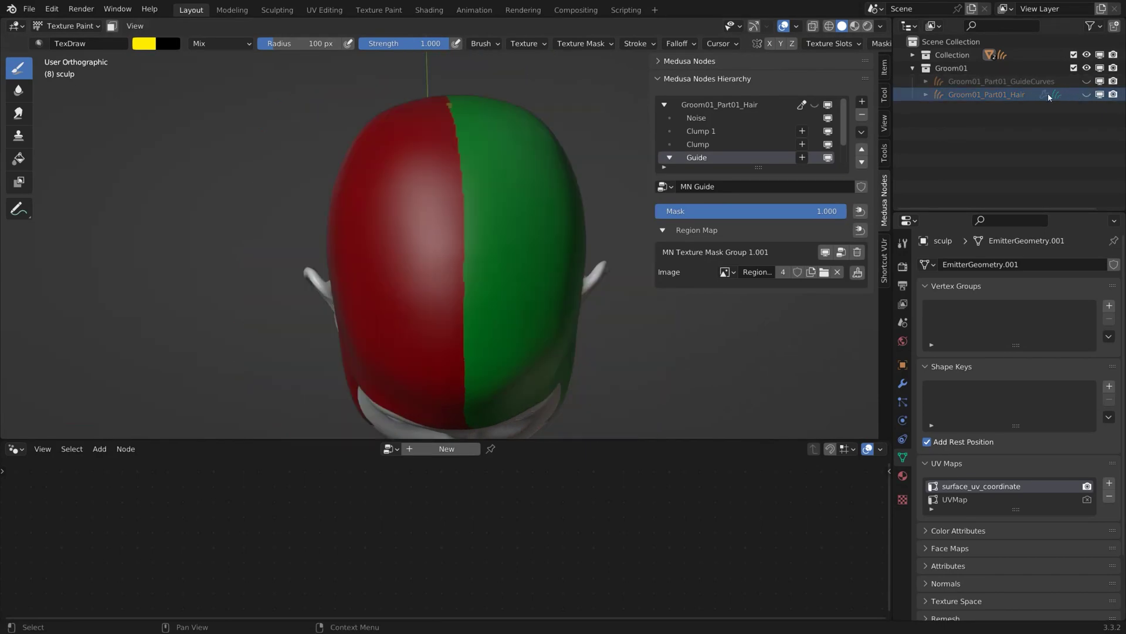
# - Touch up the region map's border along the parting with a 70 px brush, using red and green sampled from the scalp
pyautogui.moveTo(431, 253)
pyautogui.mouseDown(button='middle')
pyautogui.moveTo(445, 211)
pyautogui.moveTo(505, 181)
pyautogui.mouseUp(button='middle')
pyautogui.scroll(5, 444, 212)
pyautogui.press('f')
pyautogui.click(439, 205)
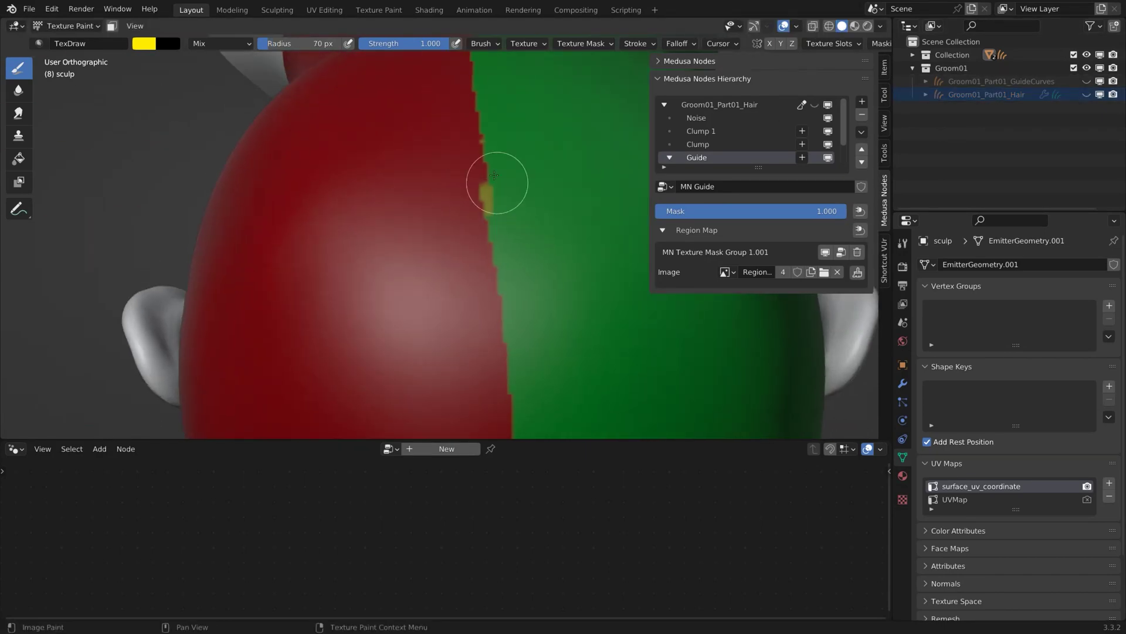
pyautogui.scroll(-3, 498, 183)
pyautogui.moveTo(449, 229)
pyautogui.mouseDown(button='middle')
pyautogui.moveTo(493, 176)
pyautogui.moveTo(478, 202)
pyautogui.moveTo(446, 201)
pyautogui.mouseUp(button='middle')
pyautogui.press('s')
pyautogui.moveTo(435, 201)
pyautogui.mouseDown()
pyautogui.moveTo(447, 194)
pyautogui.moveTo(452, 242)
pyautogui.mouseUp()
pyautogui.press('s')
pyautogui.moveTo(535, 188)
pyautogui.mouseDown()
pyautogui.moveTo(503, 186)
pyautogui.moveTo(514, 254)
pyautogui.mouseUp()
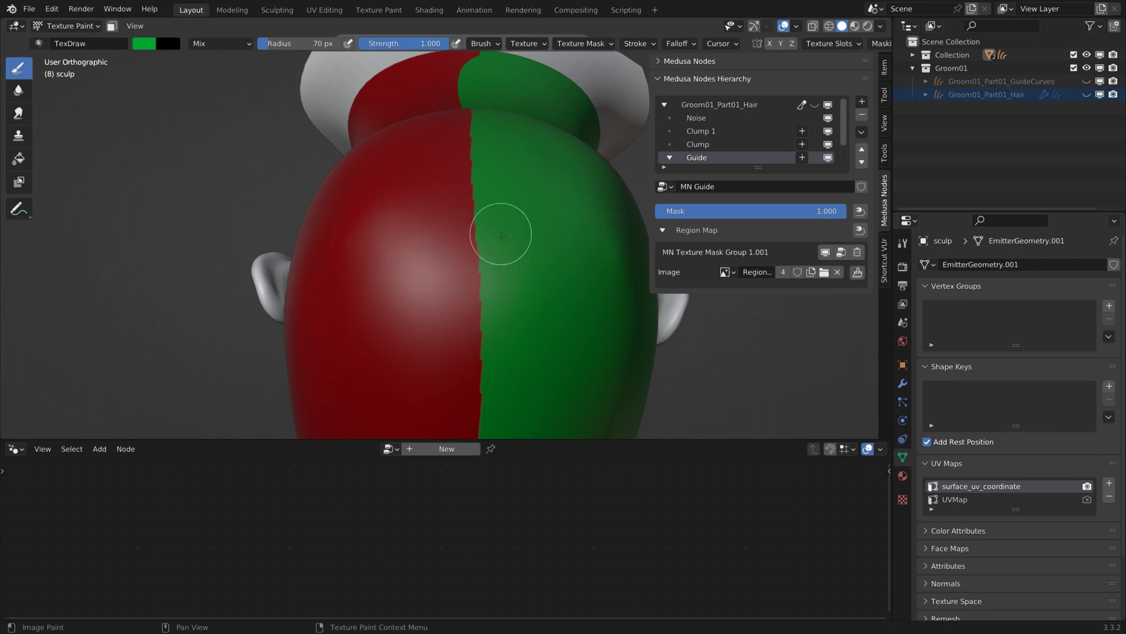
# - Make the Groom01_Part01_Hair object visible again over the painted region map
pyautogui.moveTo(500, 232); pyautogui.dragTo(520, 192, button='middle')
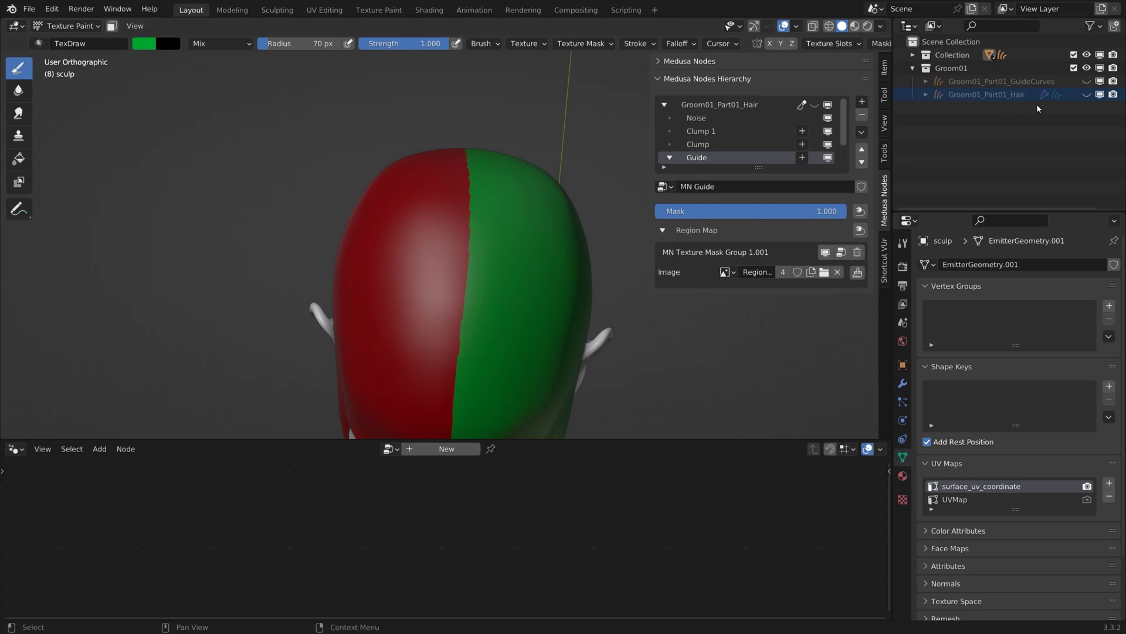
pyautogui.click(1087, 95)
pyautogui.moveTo(504, 229); pyautogui.dragTo(489, 199, button='middle')
pyautogui.scroll(-4, 489, 199)
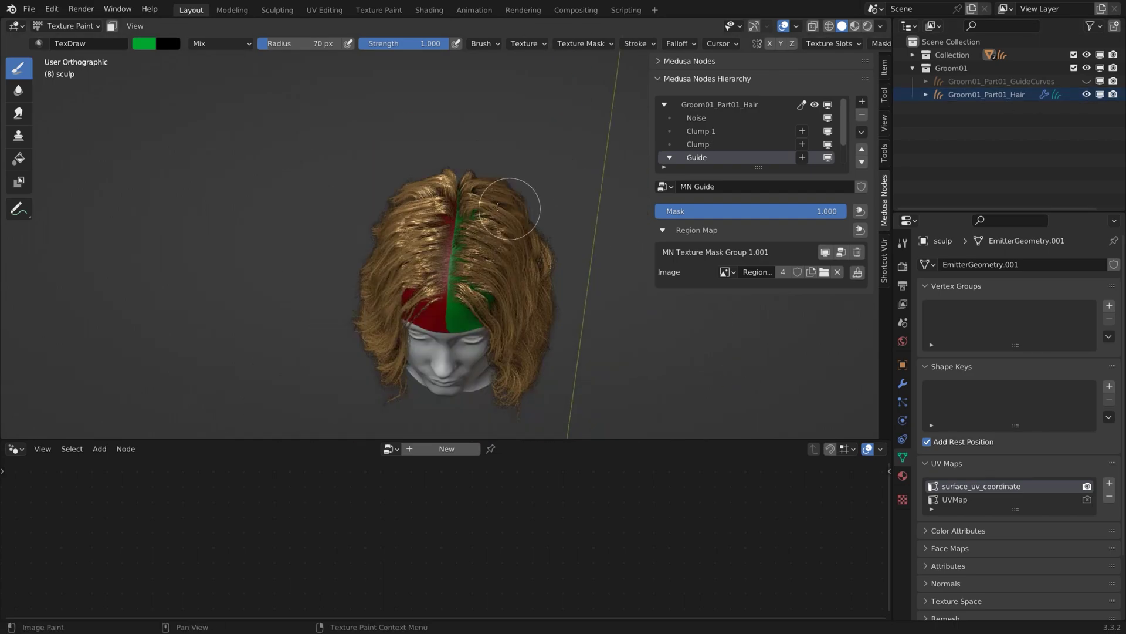
# - Return to Object Mode with the hair curves selected and the node editor closed, and check the parting from the front and side
pyautogui.hotkey('ctrl', 'Tab')
pyautogui.click(448, 162)
pyautogui.scroll(5, 498, 194)
pyautogui.click(622, 321)
pyautogui.scroll(-5, 557, 306)
pyautogui.moveTo(511, 296); pyautogui.dragTo(461, 226, button='middle')
pyautogui.scroll(4, 492, 269)
pyautogui.keyDown('shift'); pyautogui.moveTo(320, 431); pyautogui.dragTo(352, 329, button='middle'); pyautogui.keyUp('shift')
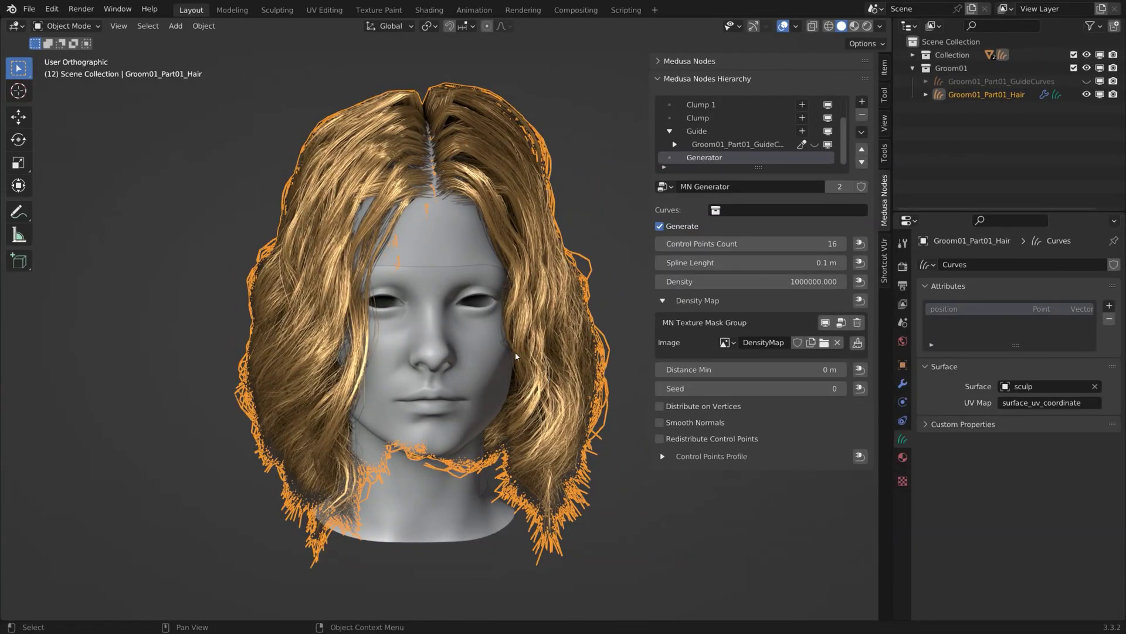
pyautogui.moveTo(395, 334); pyautogui.dragTo(418, 348, button='middle')
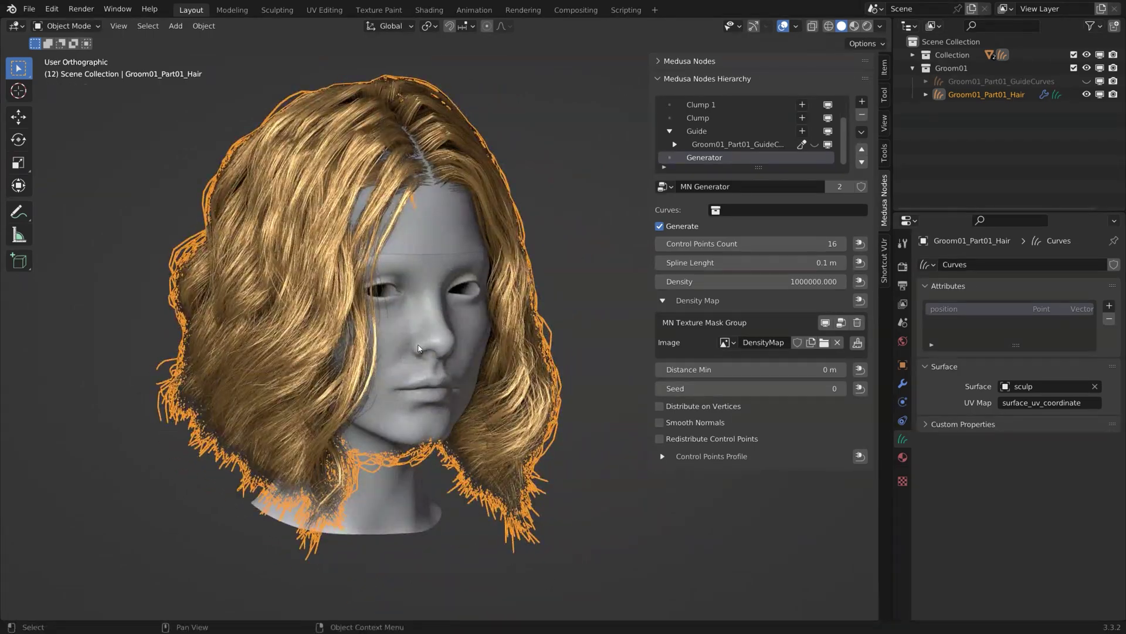